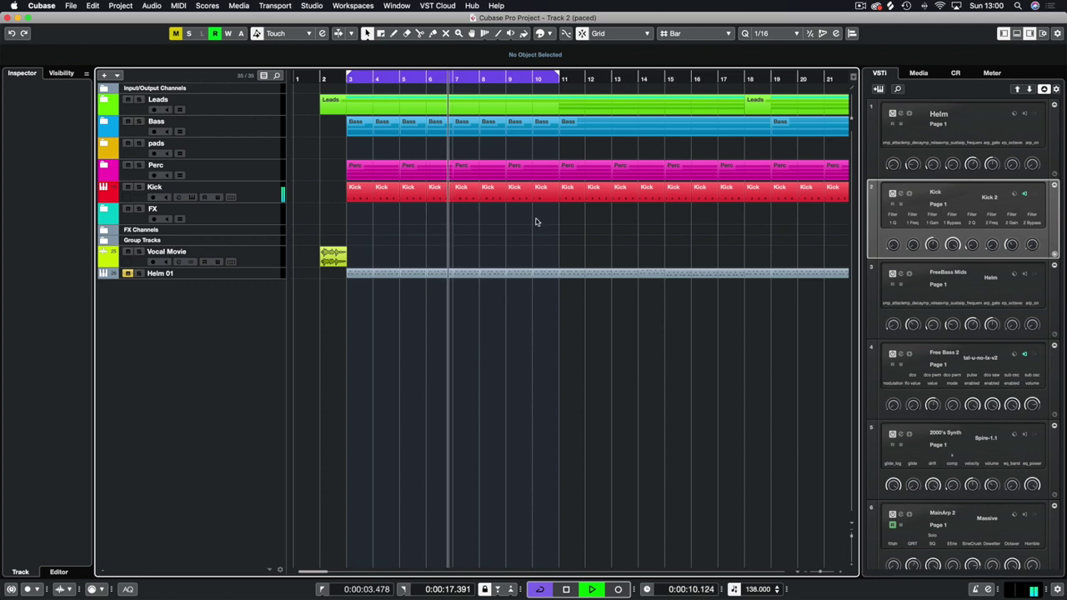
Stop playback and expand the Leads folder track to show its synth tracks.
key(g)
key(g)
key(g)
key(g)
key(g)
key(g)
key(g)
key(g)
key(g)
key(g)
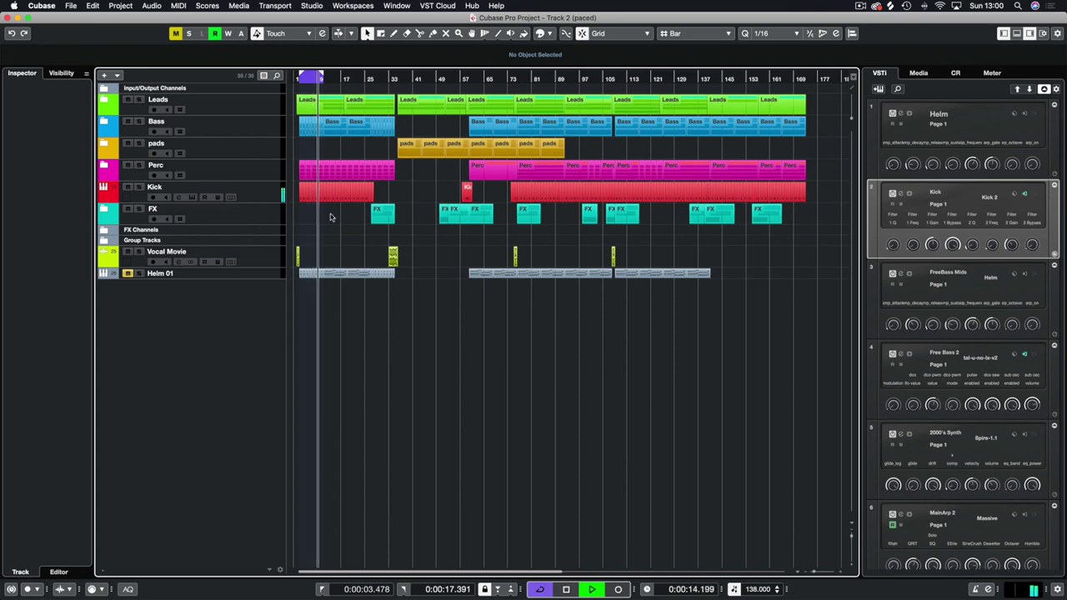
key(space)
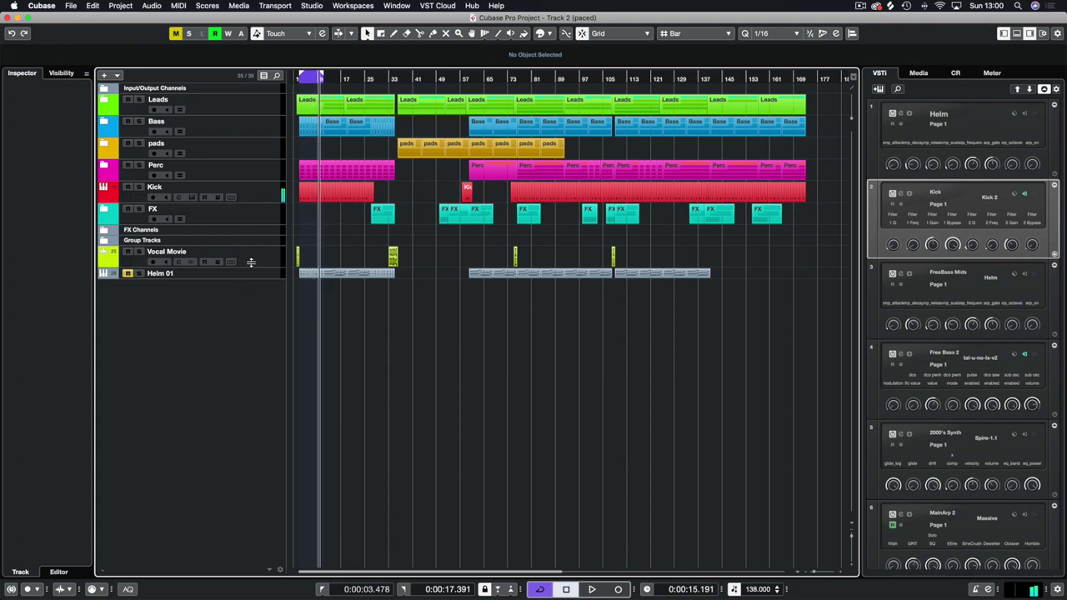
click(105, 101)
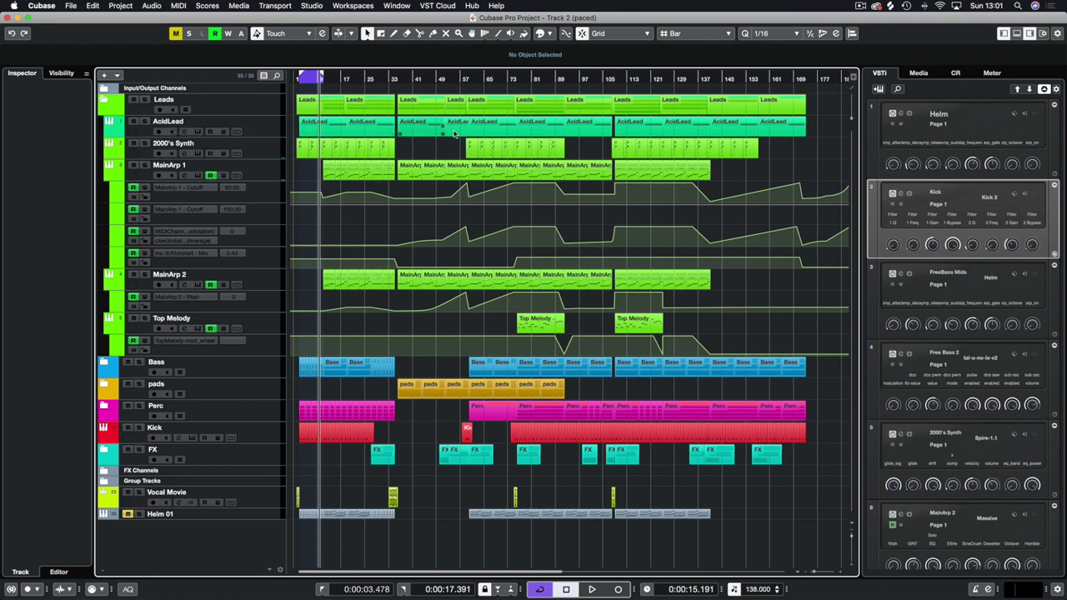
Solo the 2000's Synth track, audition it from bar 3 and return the cursor to the left locator.
click(301, 79)
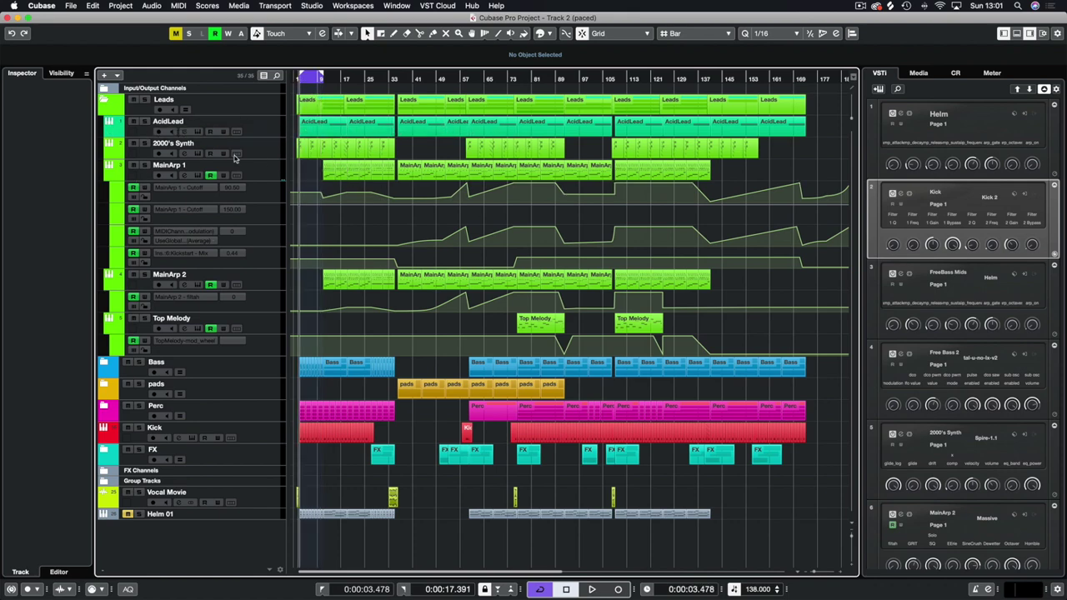
click(145, 144)
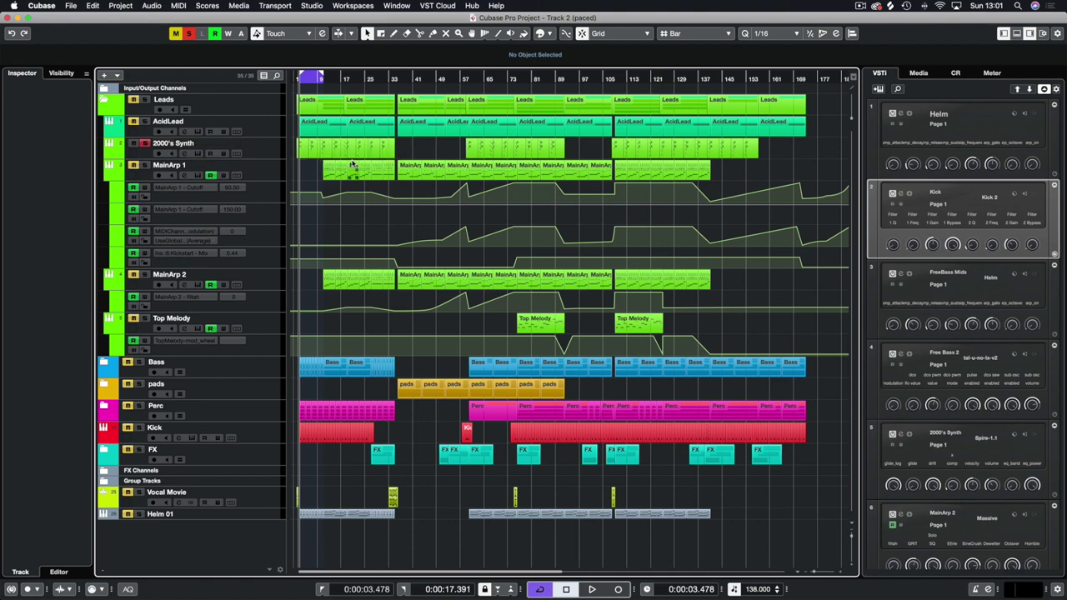
key(space)
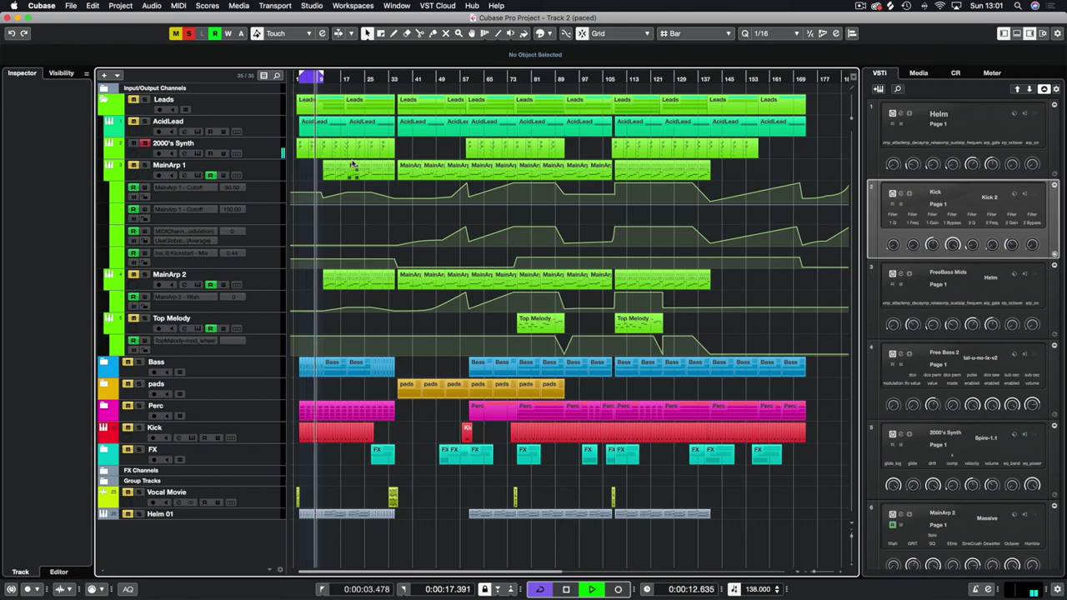
key(space)
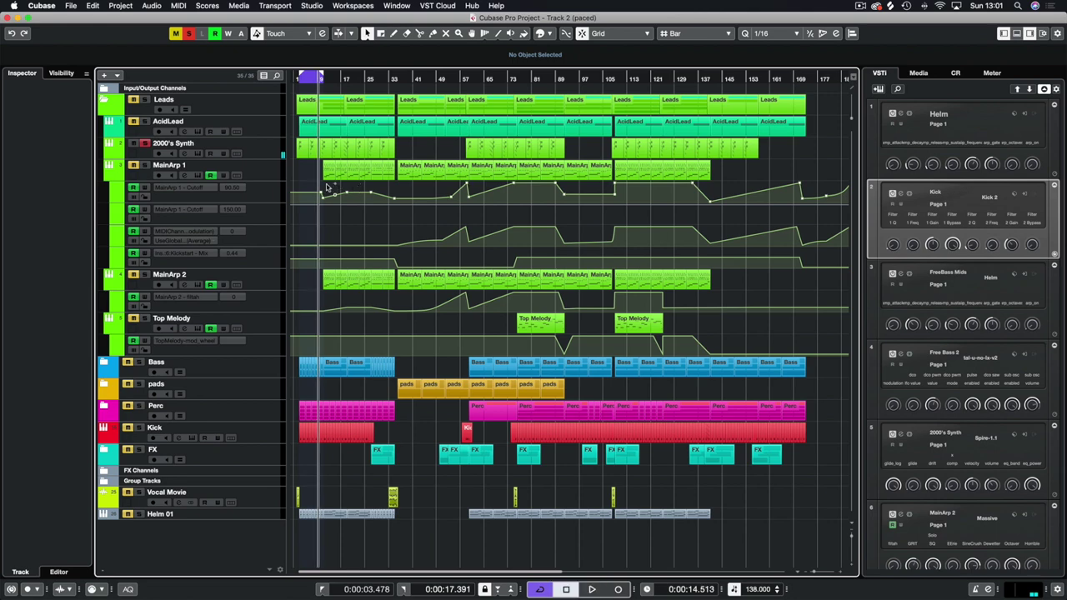
key(KP_1)
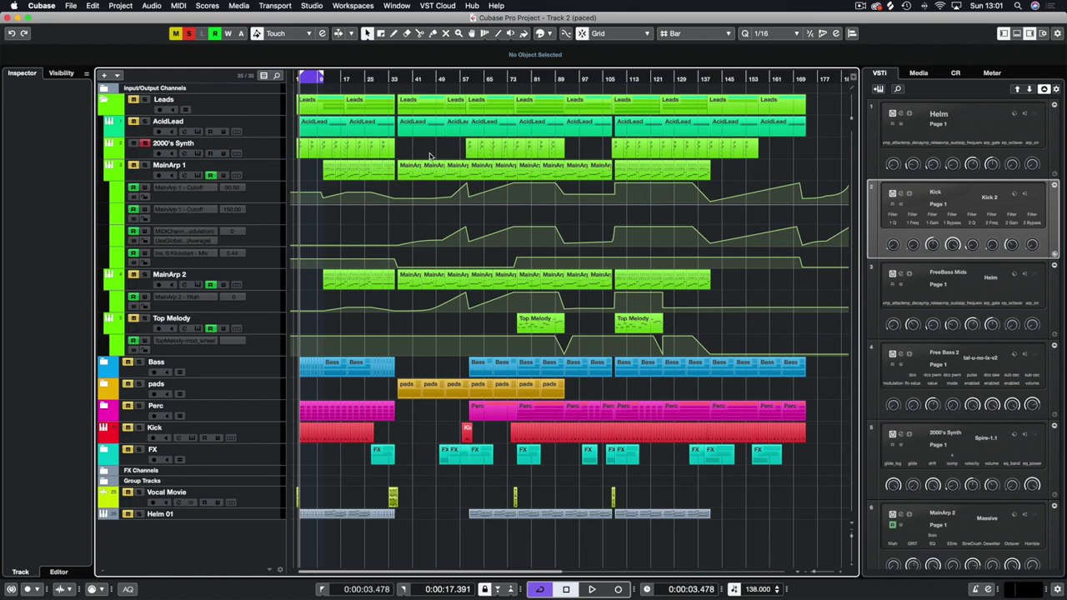
Unsolo the 2000's Synth track, play the opening section with the full mix and stop playback.
click(324, 79)
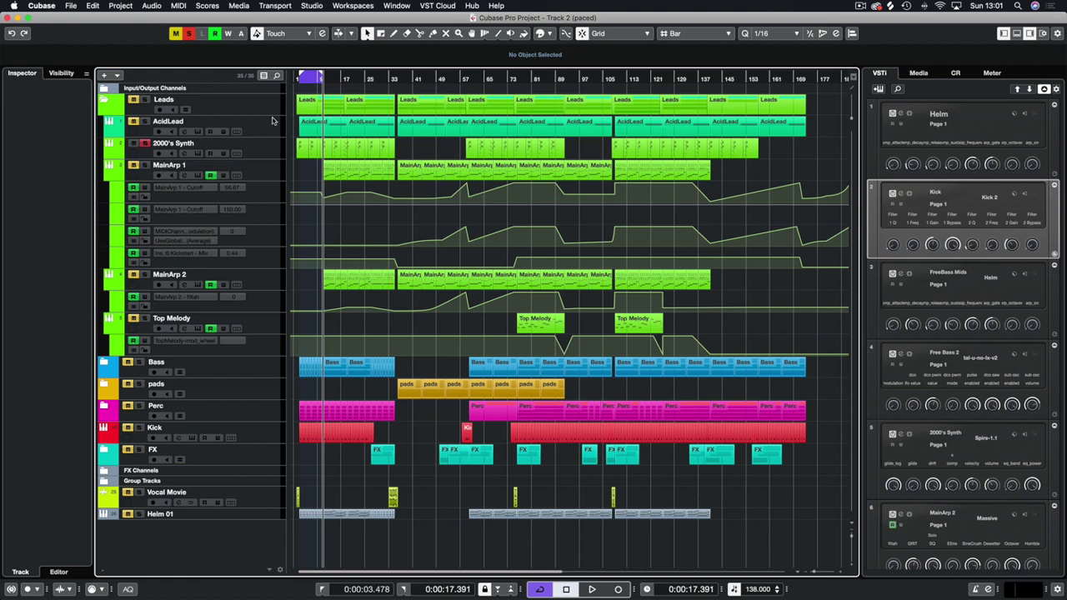
click(312, 79)
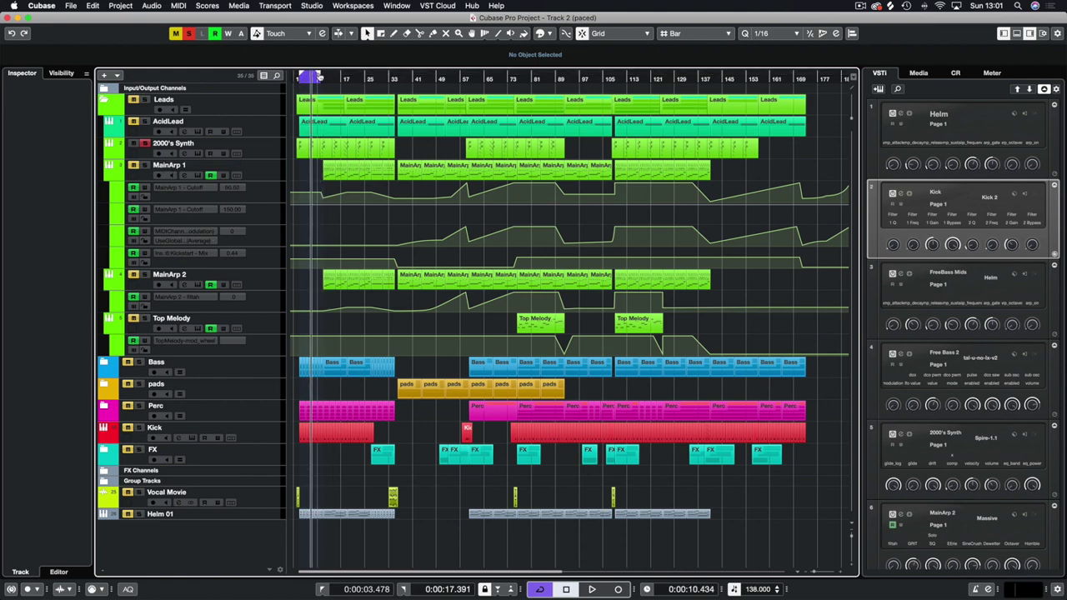
click(146, 146)
key(space)
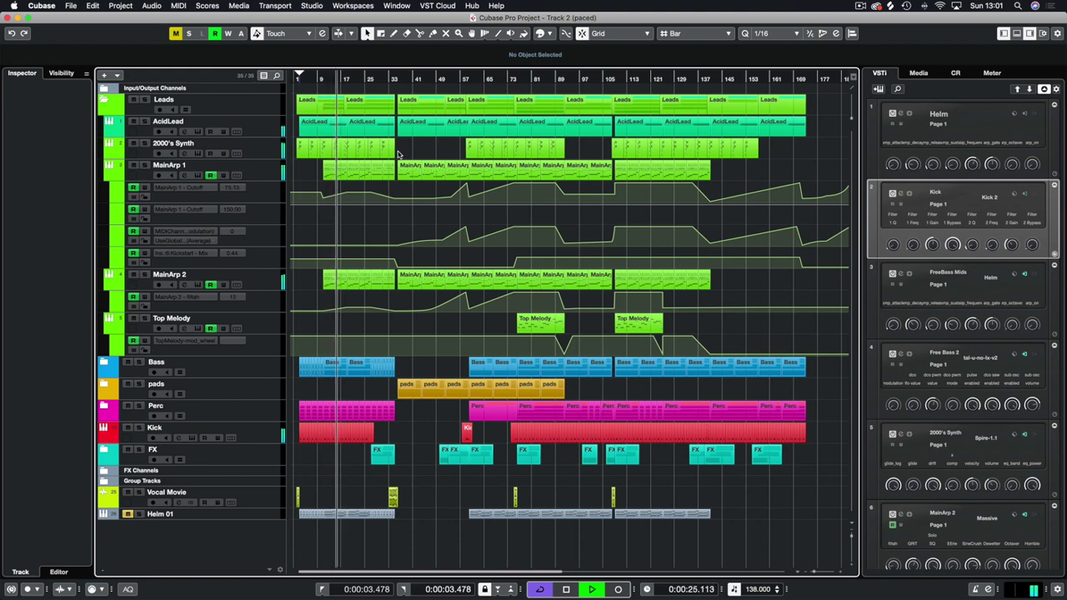
key(space)
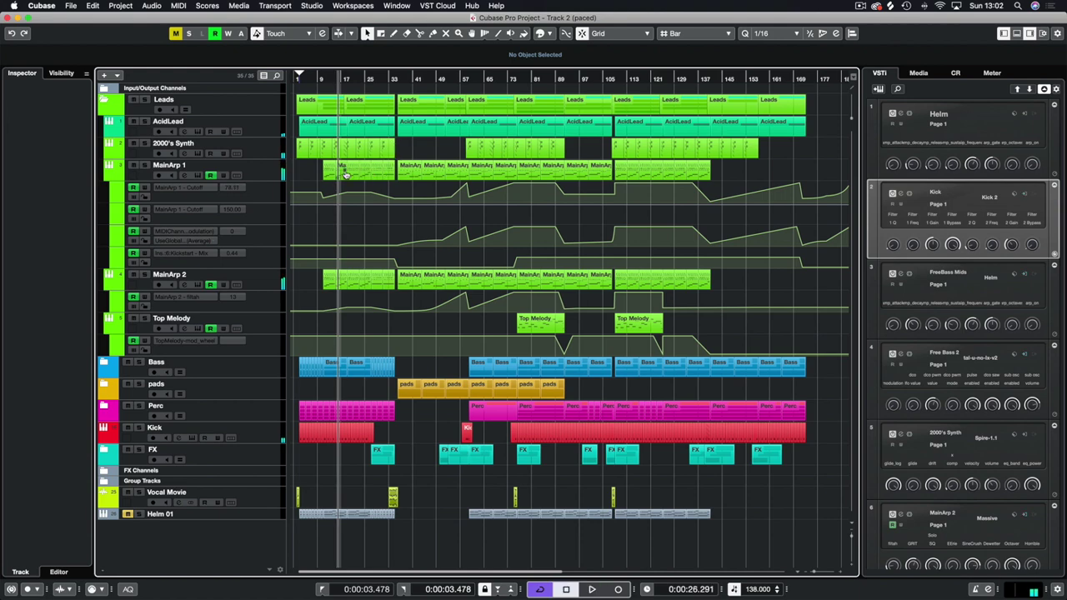
Solo the MainArp 1 track and audition it from bar 11.
click(145, 165)
click(322, 79)
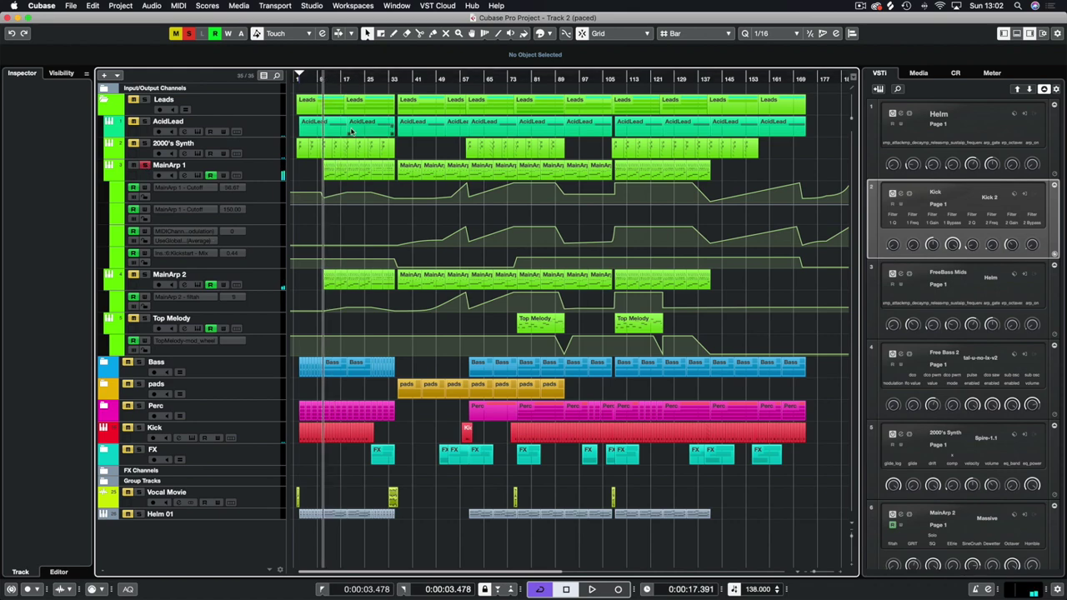
key(space)
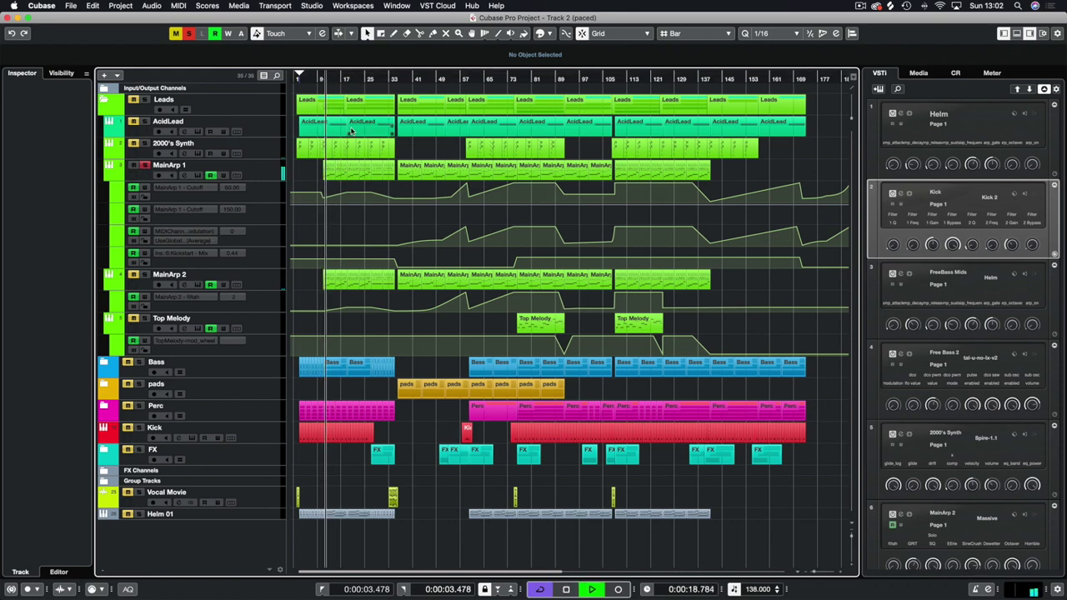
key(space)
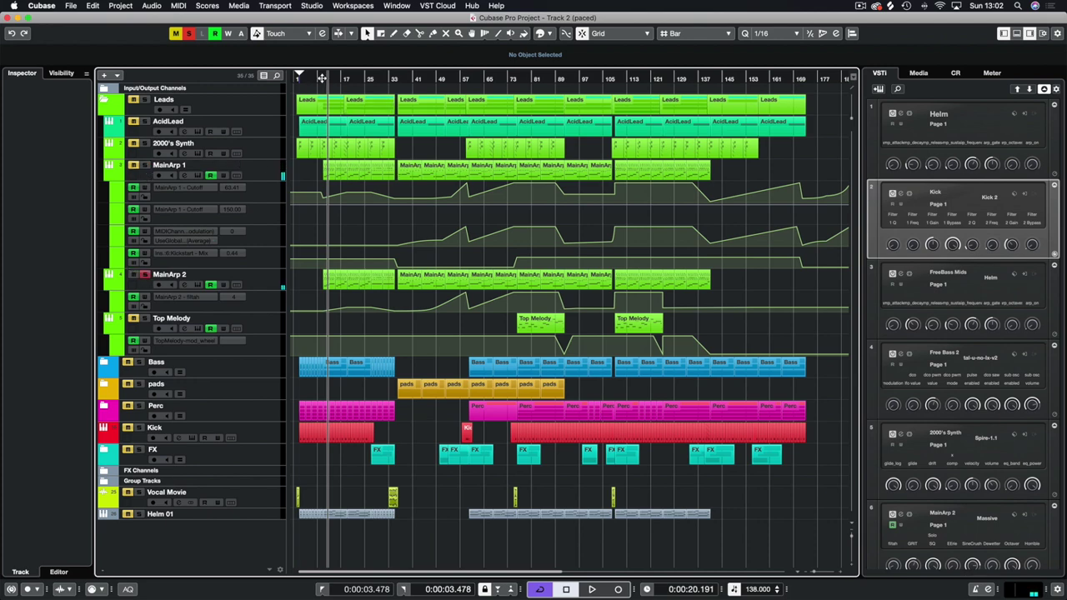
Audition the soloed MainArp 2 track, clear all solos to hear the full mix and stop playback.
key(space)
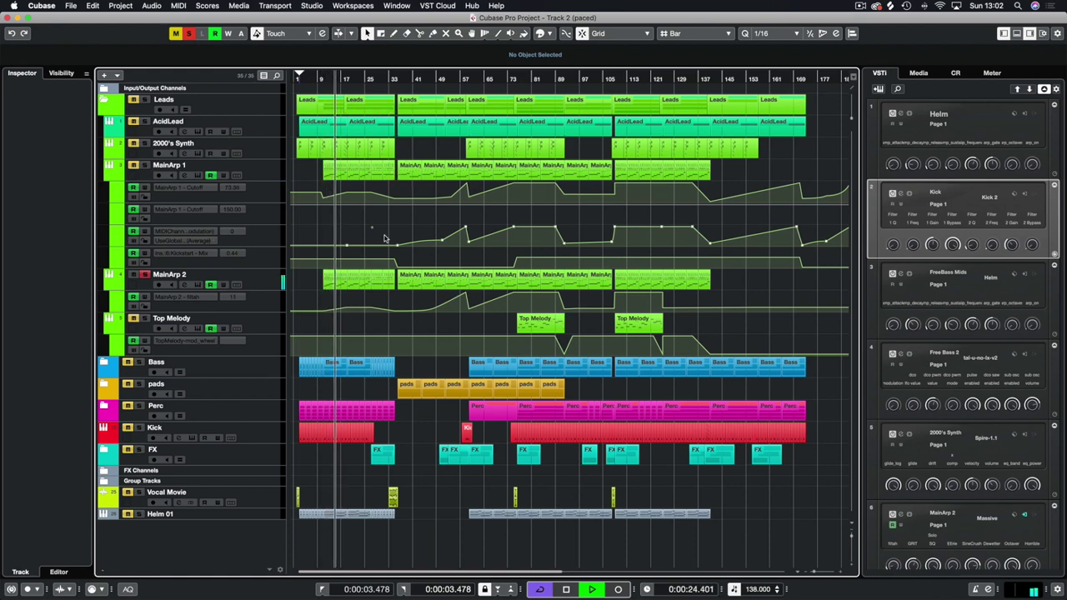
scroll(388, 226, right, 5)
scroll(389, 225, left, 5)
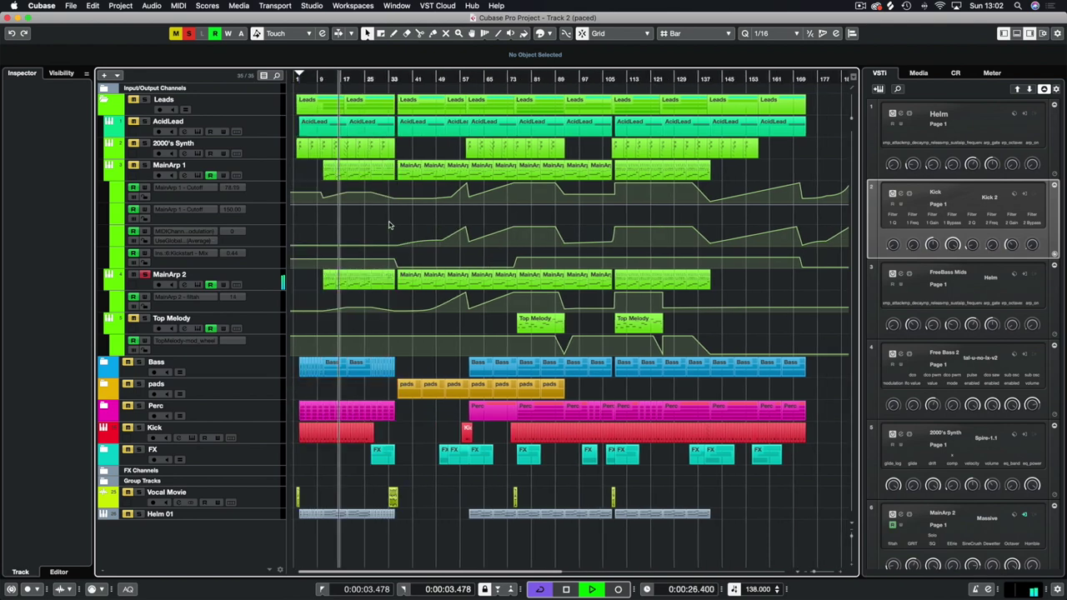
click(188, 33)
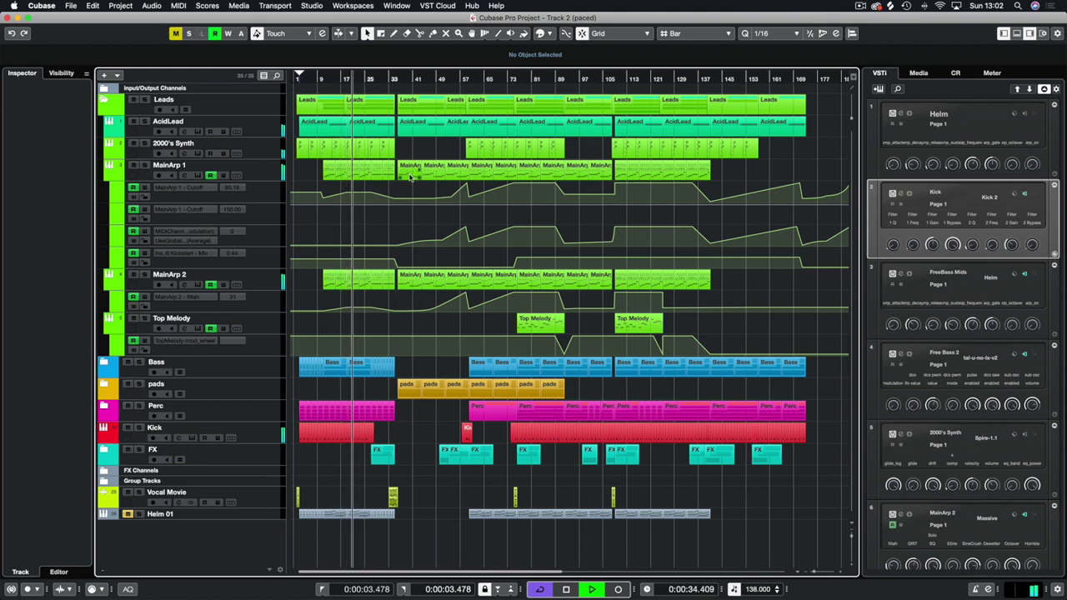
key(space)
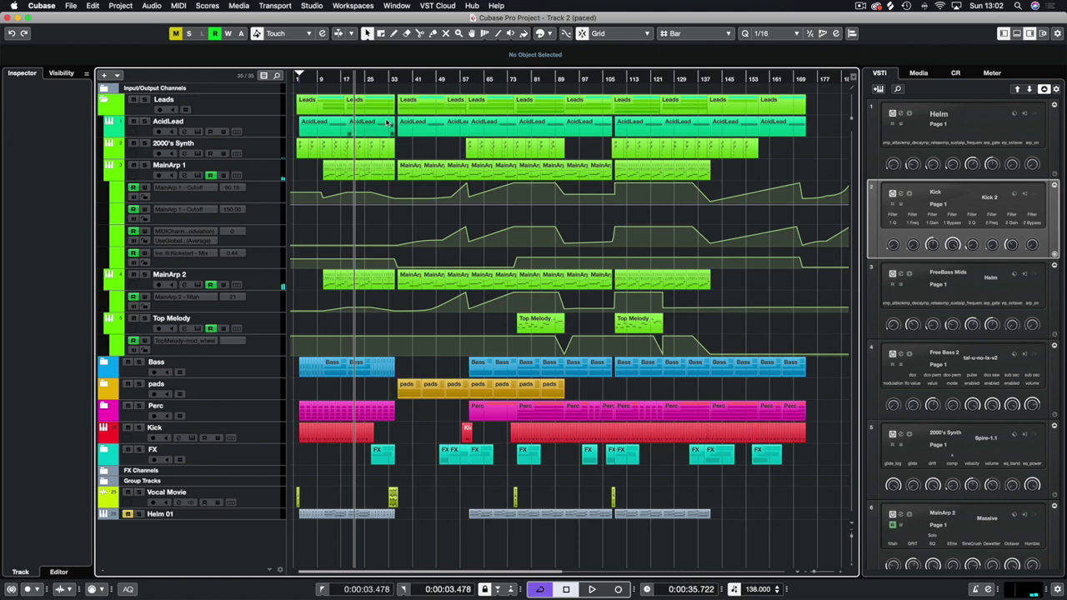
Play the full mix of the breakdown from bar 34 and jump ahead to about bar 56.
click(392, 79)
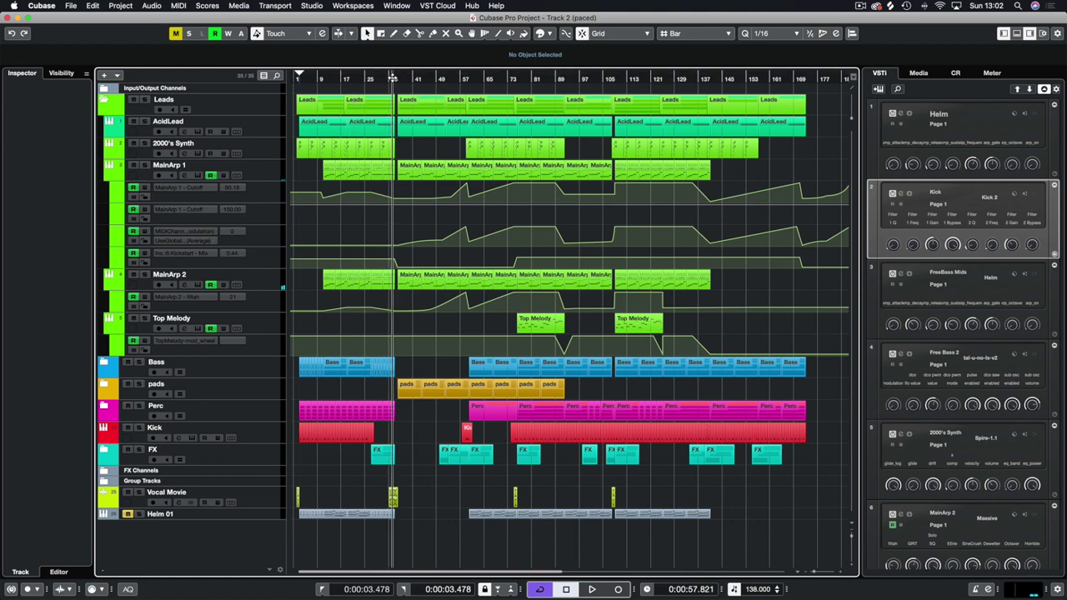
click(392, 77)
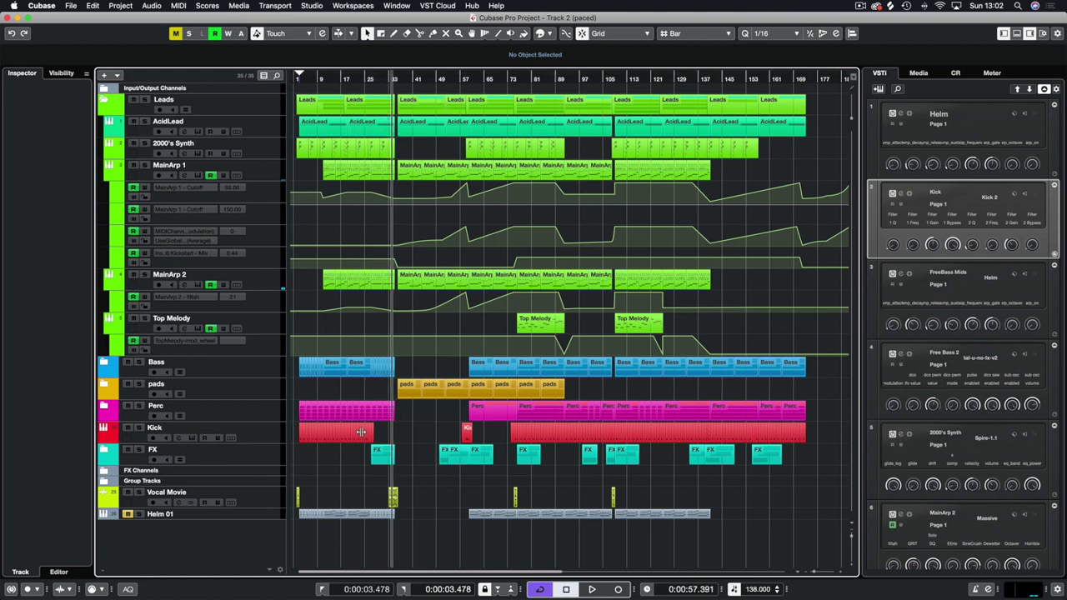
click(414, 172)
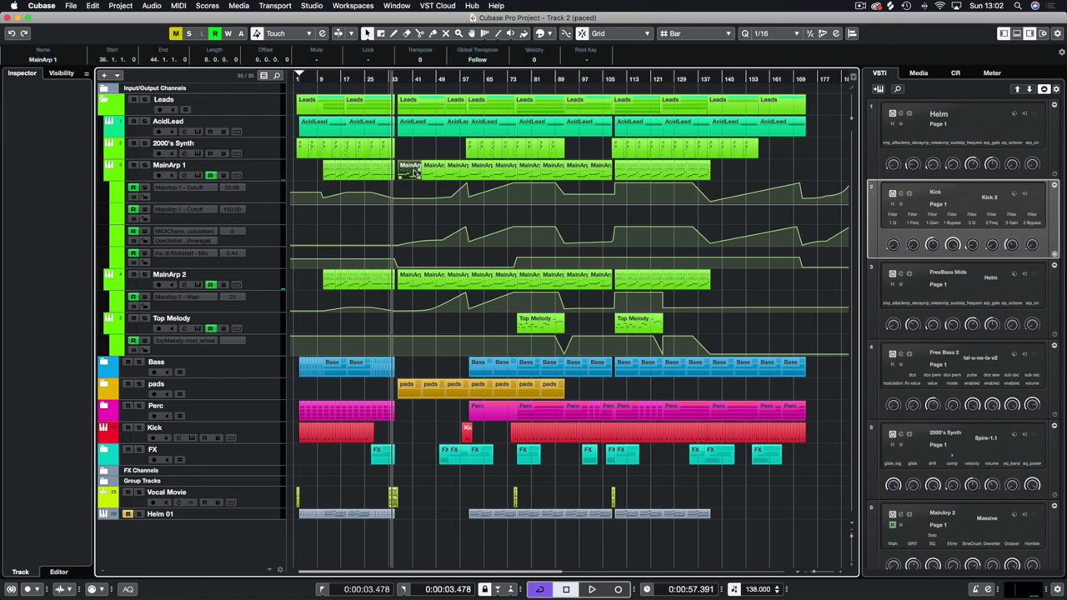
click(405, 148)
key(space)
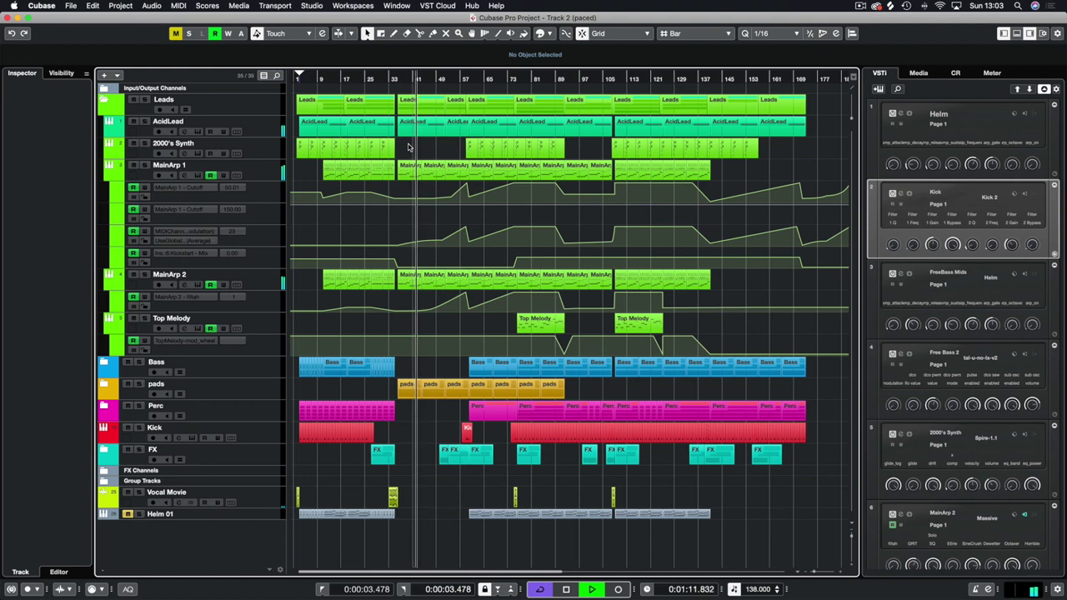
click(460, 78)
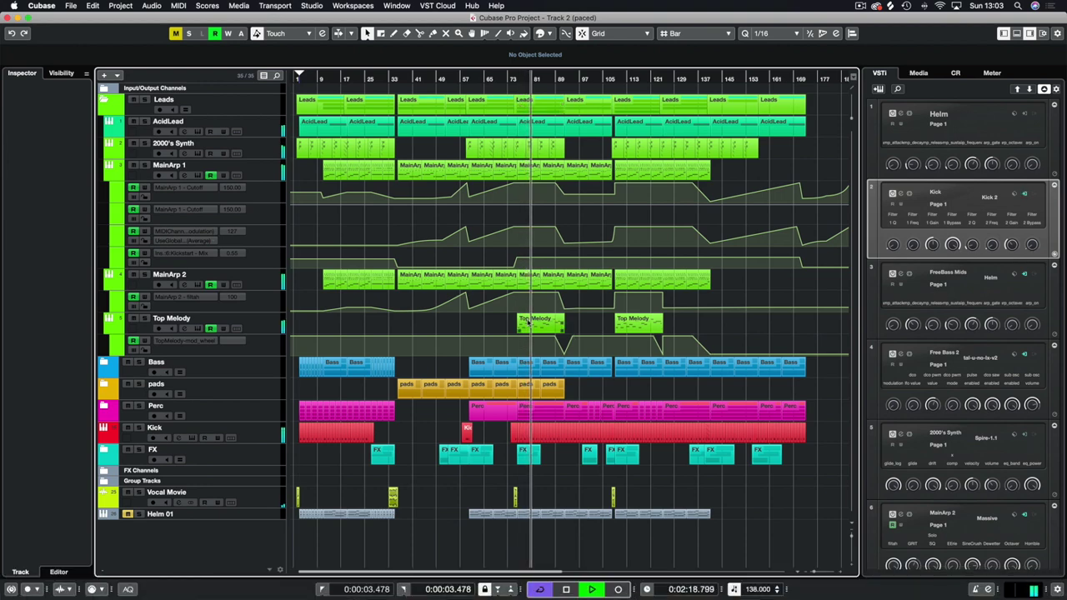
Solo Top Melody and AcidLead one at a time during playback, clearing each solo after listening.
click(145, 319)
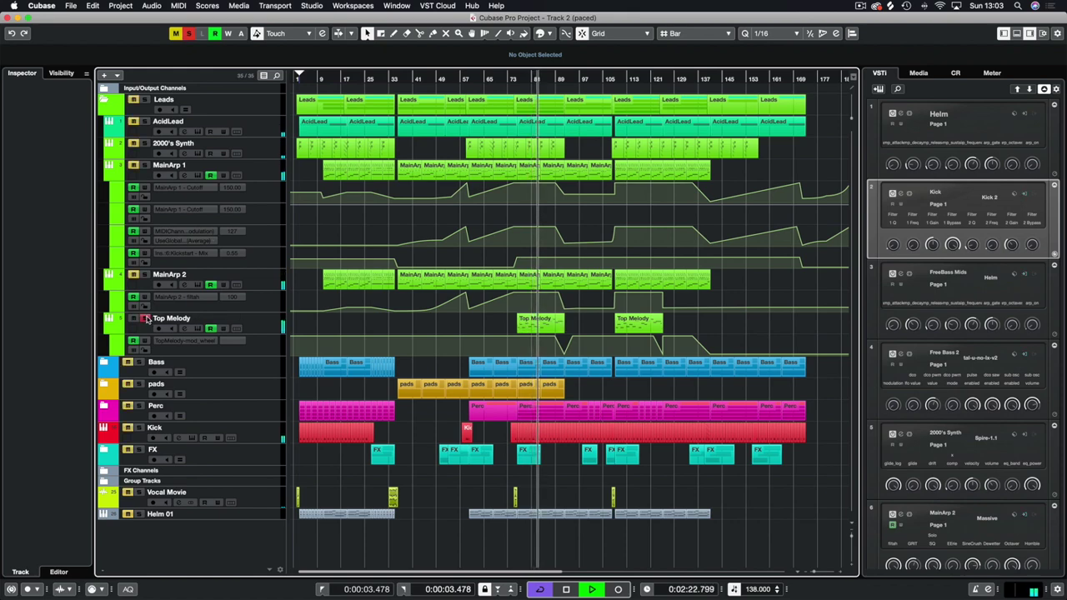
click(145, 318)
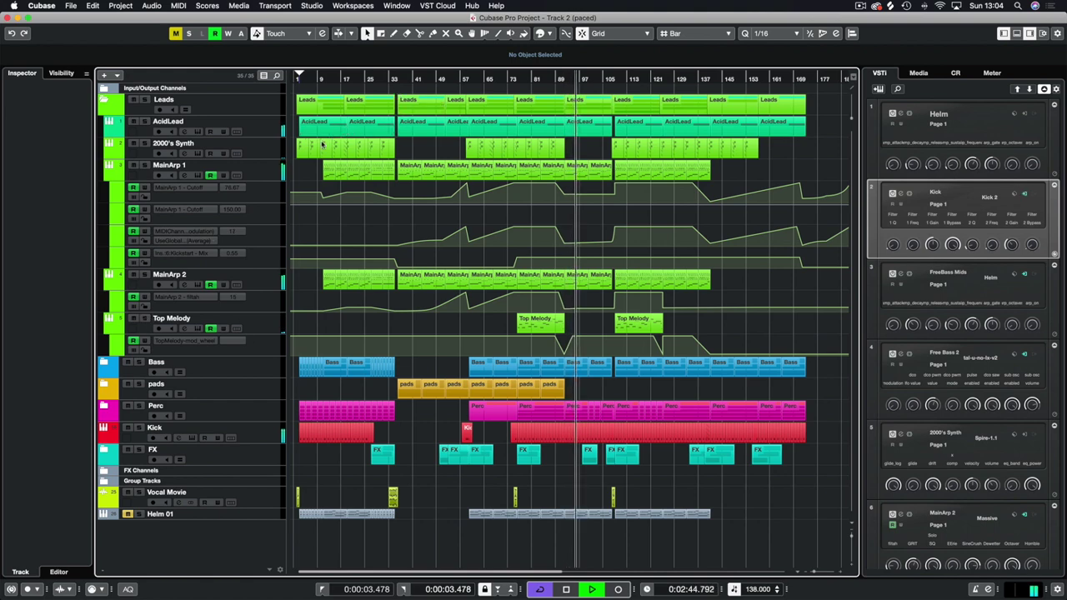
click(144, 122)
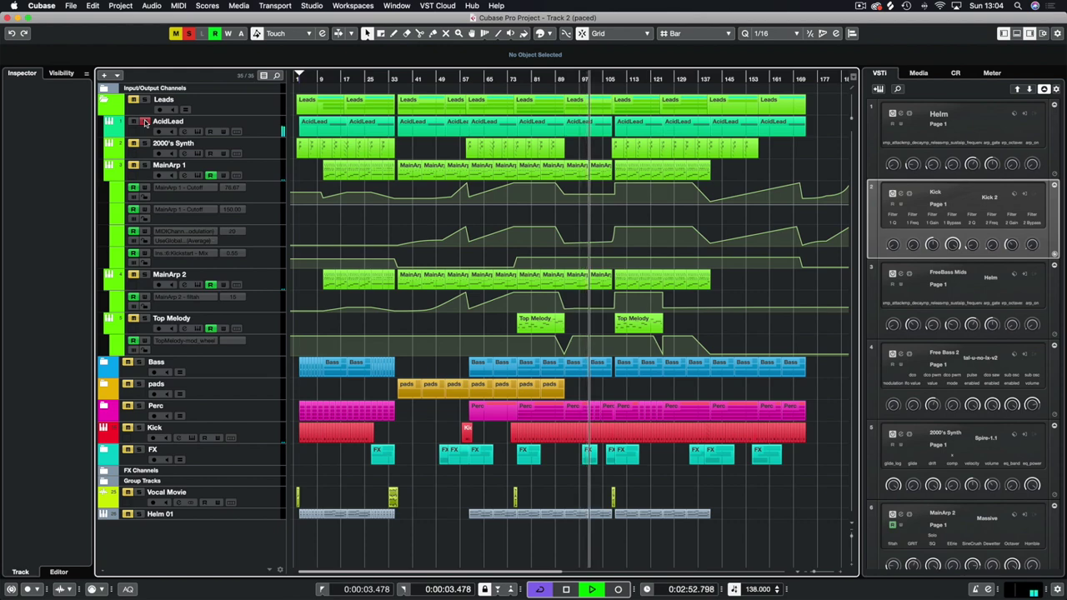
click(146, 123)
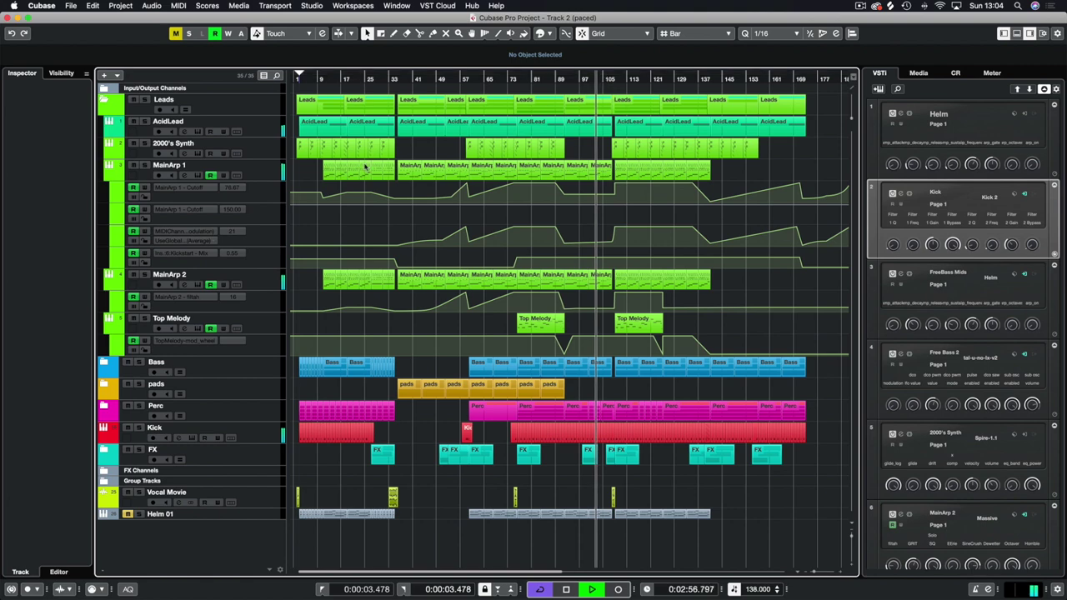
Play the arrangement from about bar 106, where the Top Melody part returns, and stop playback.
click(610, 77)
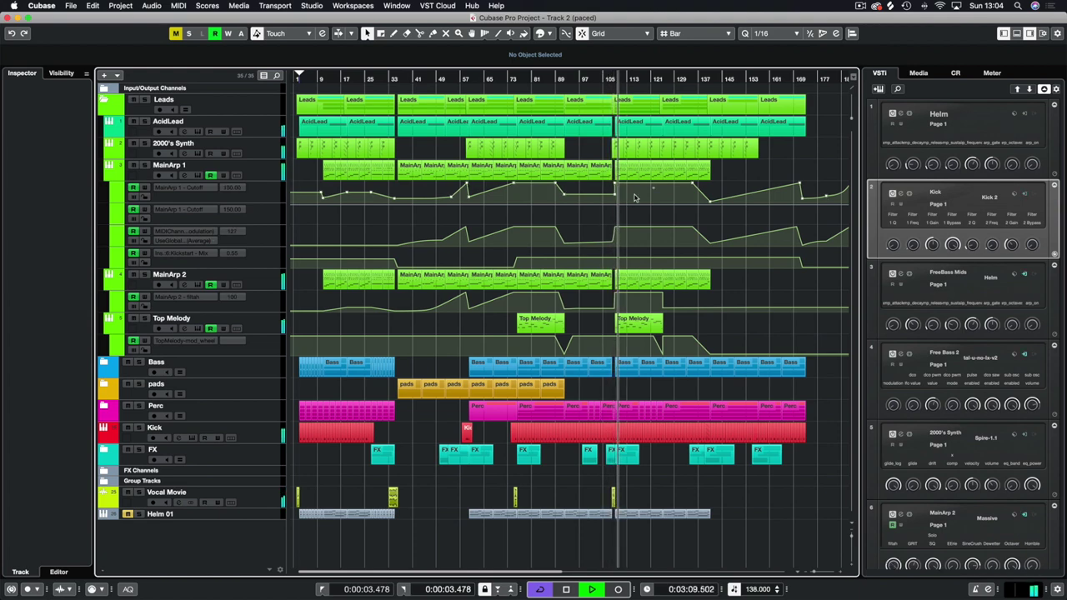
scroll(636, 198, right, 1)
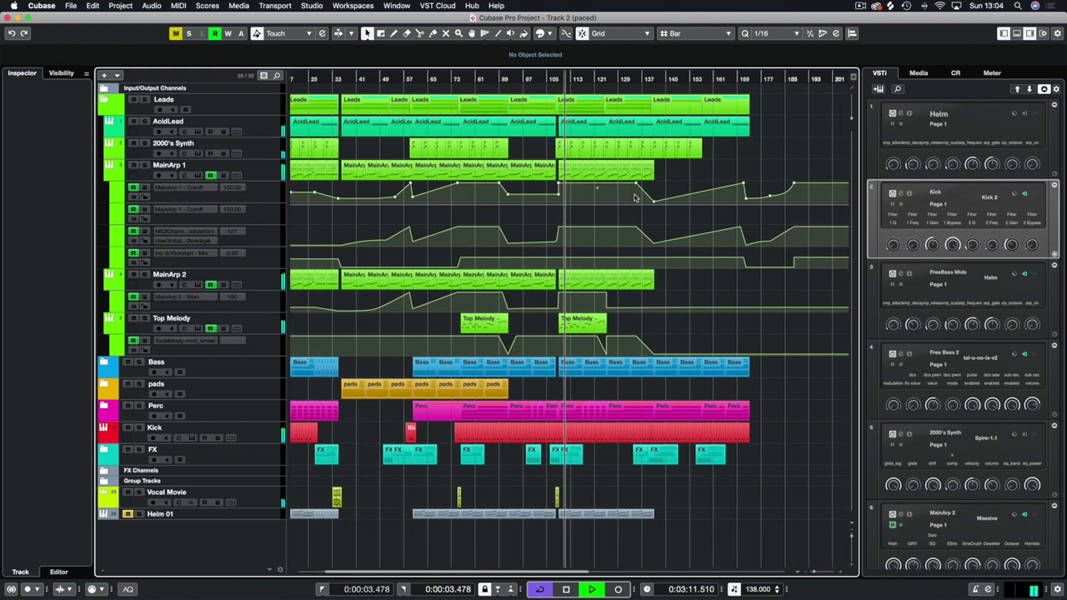
scroll(639, 193, right, 1)
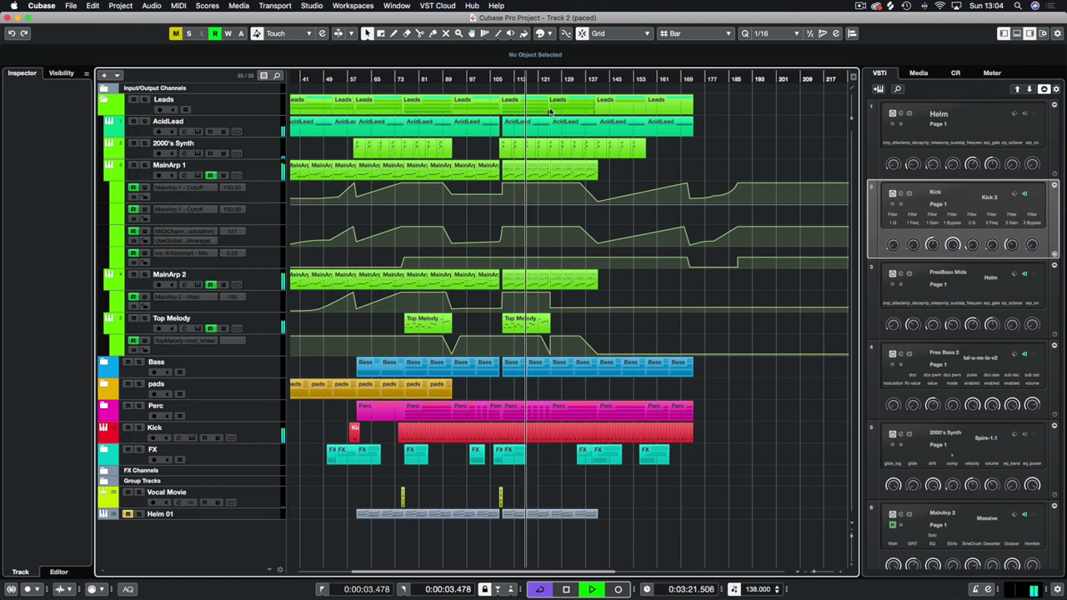
key(space)
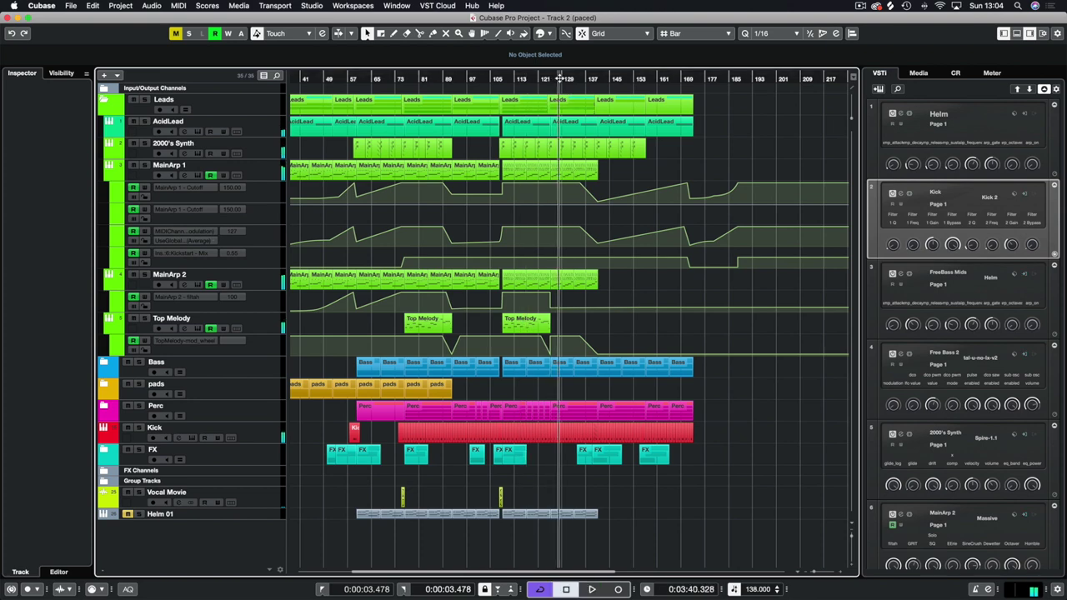
Play the closing section from about bar 136, jumping ahead to about bar 140 and about bar 155.
click(581, 78)
key(space)
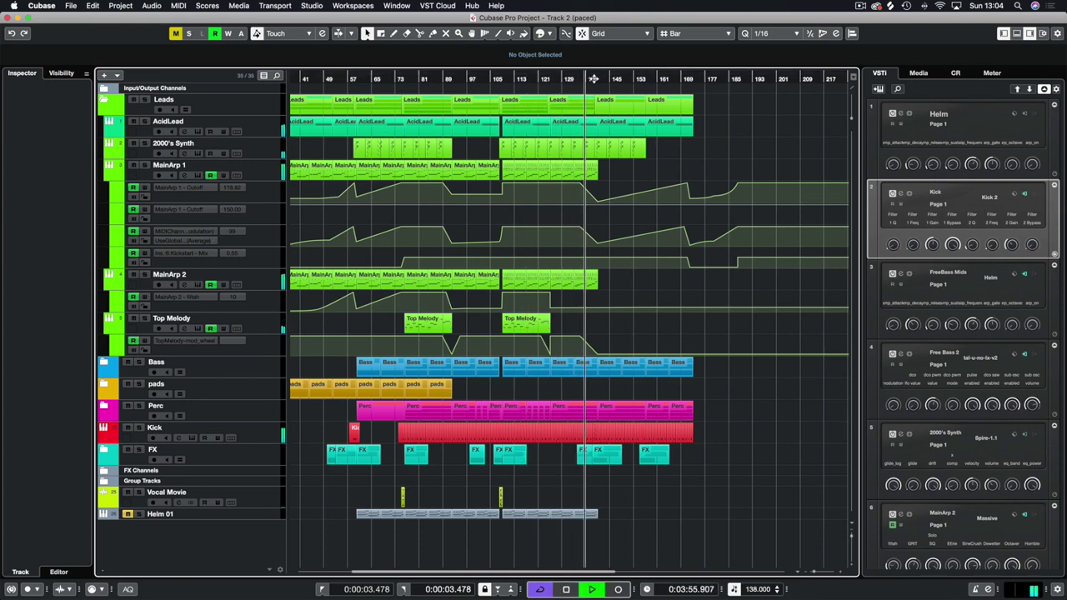
click(594, 79)
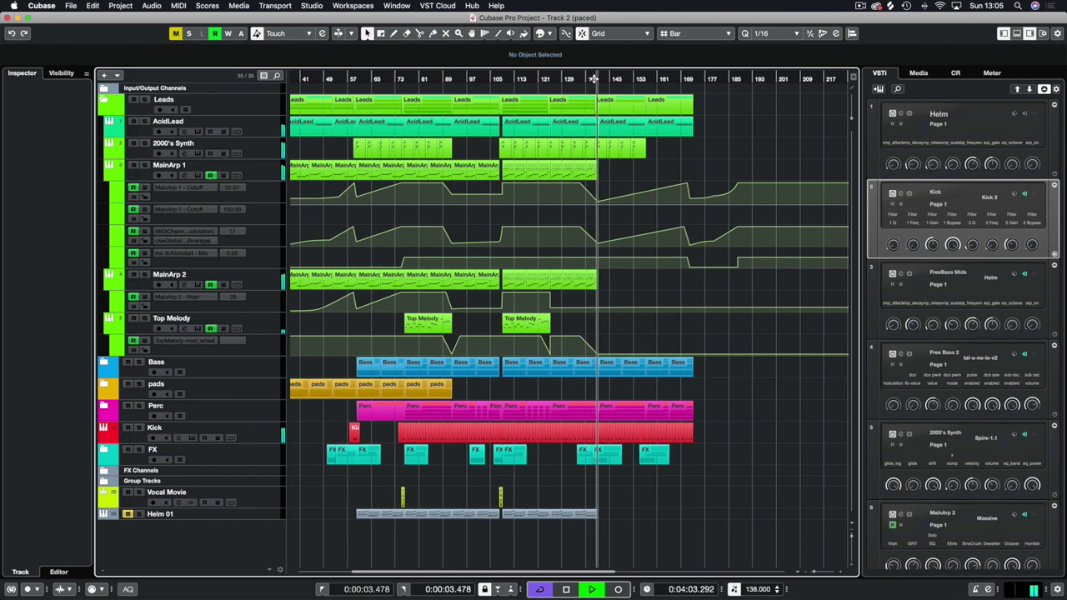
click(640, 80)
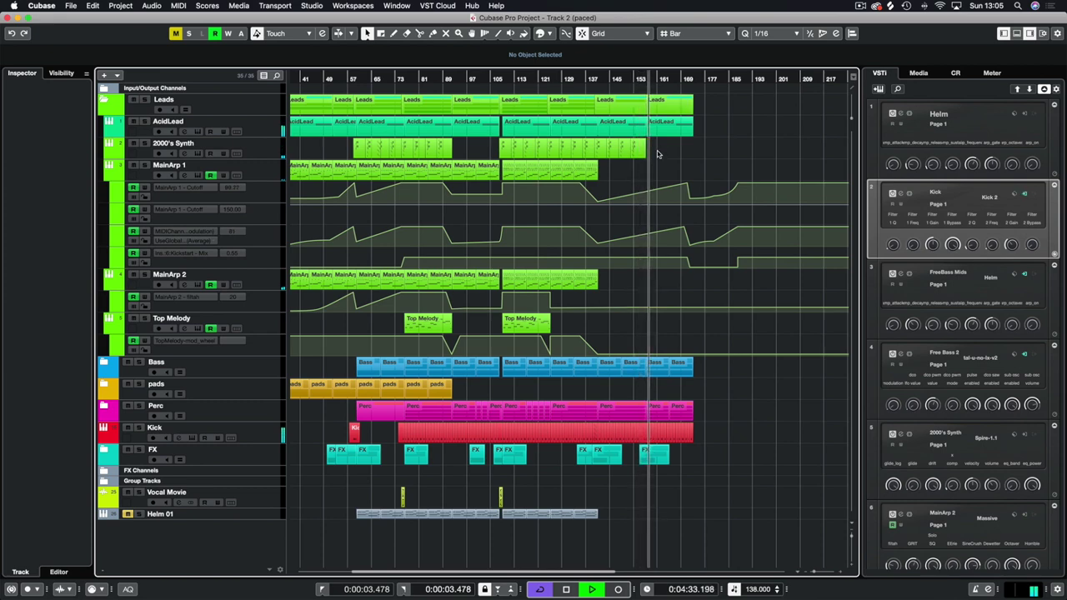
Stop playback, then collapse the Leads folder and expand the Bass folder to show its three tracks.
key(space)
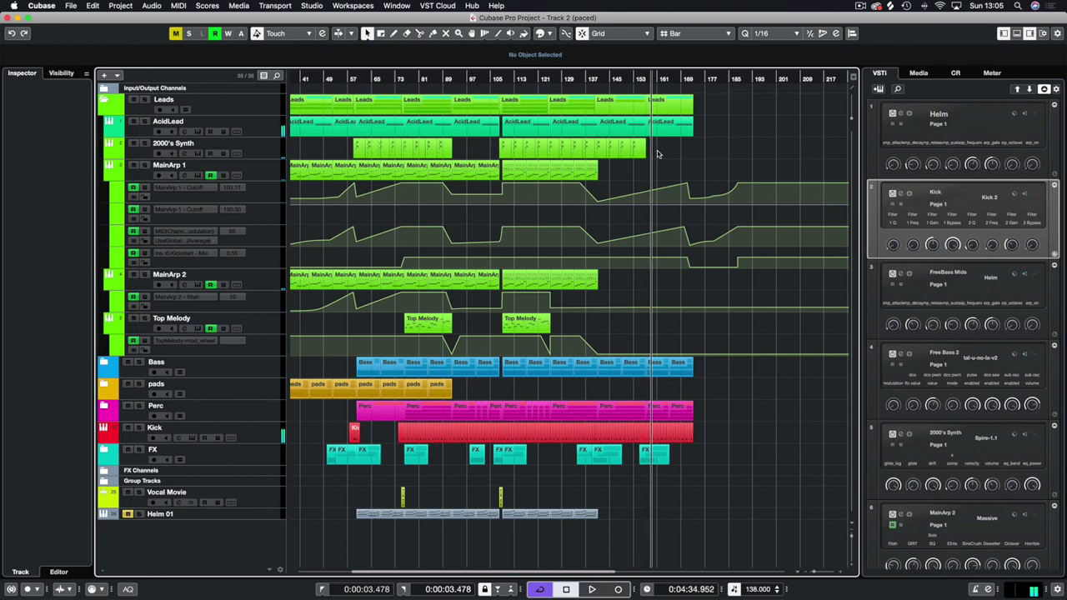
scroll(600, 163, left, 5)
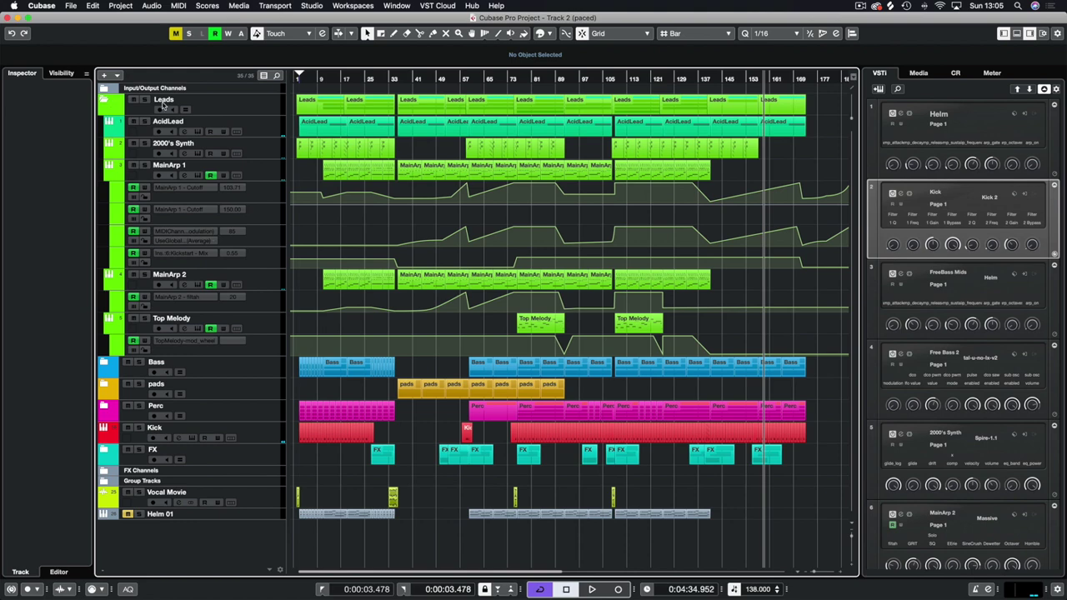
click(106, 102)
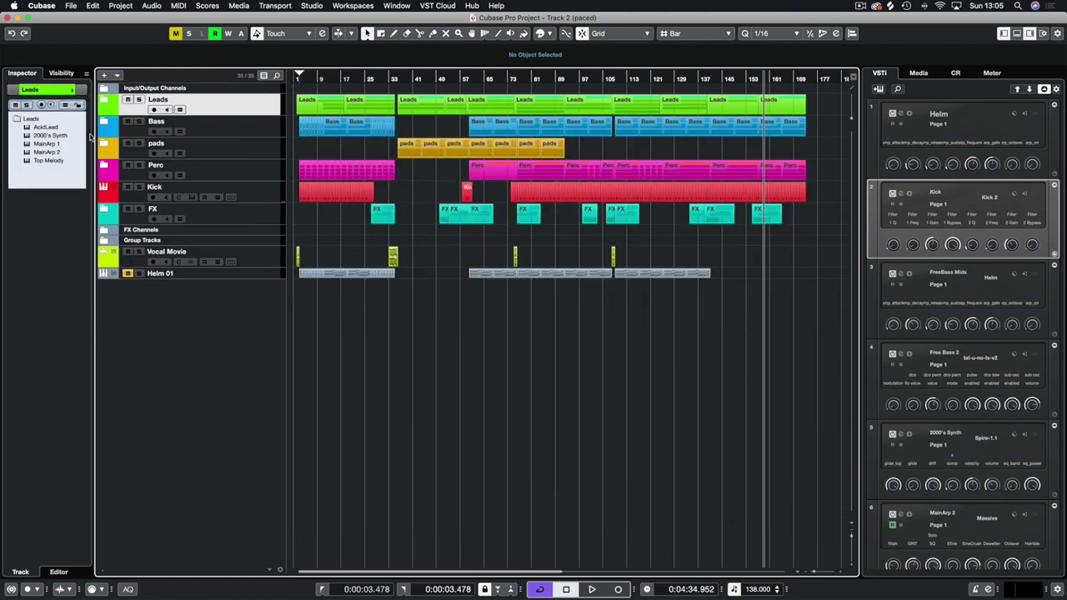
click(104, 122)
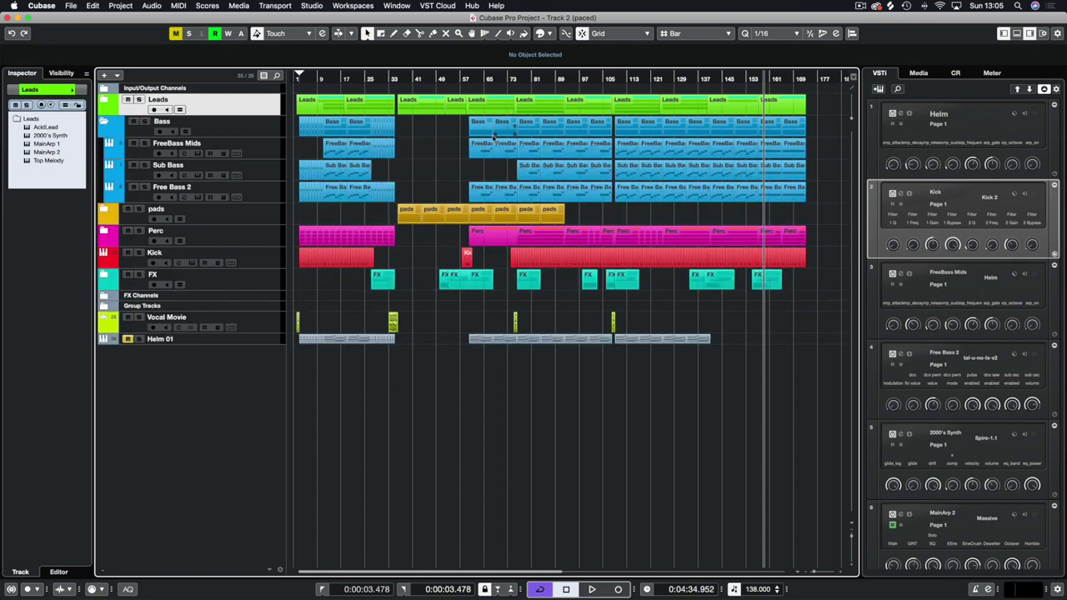
Return the playback position to the start of the arrangement and select the muted Helm 01 track.
click(315, 83)
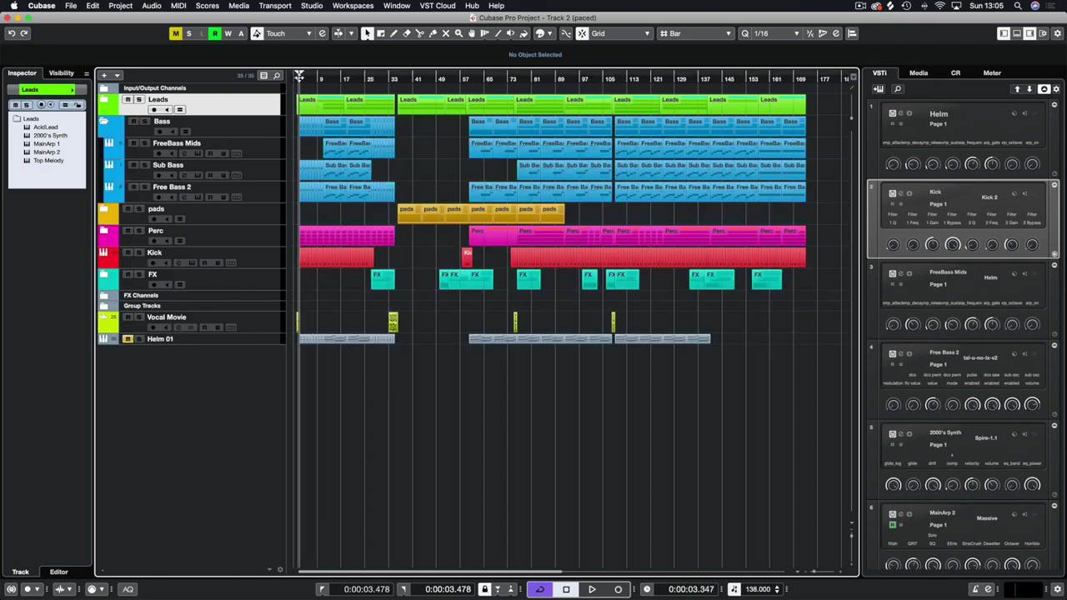
click(246, 130)
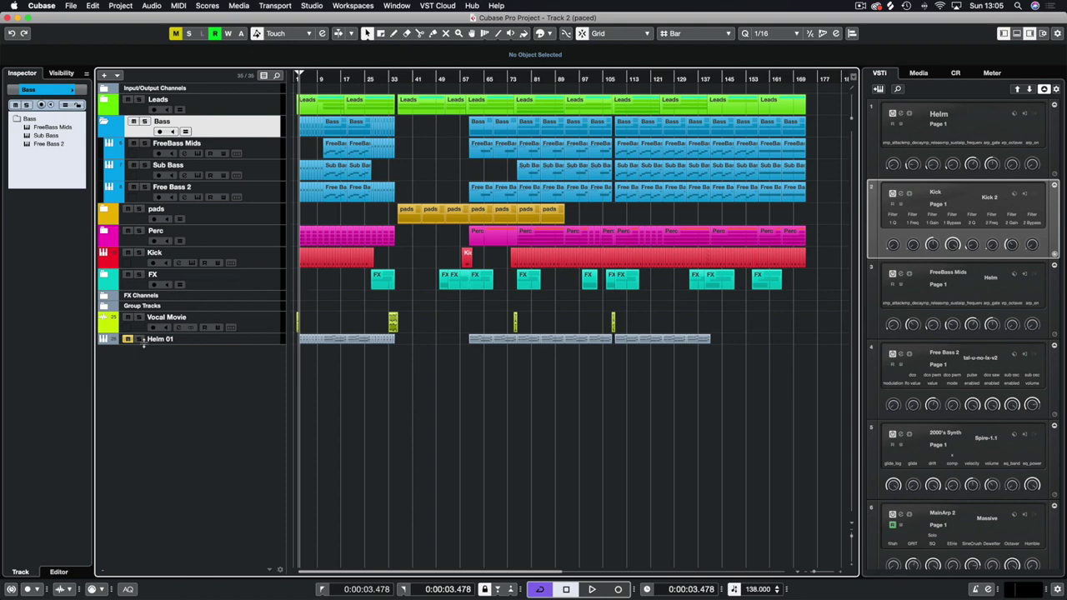
click(270, 342)
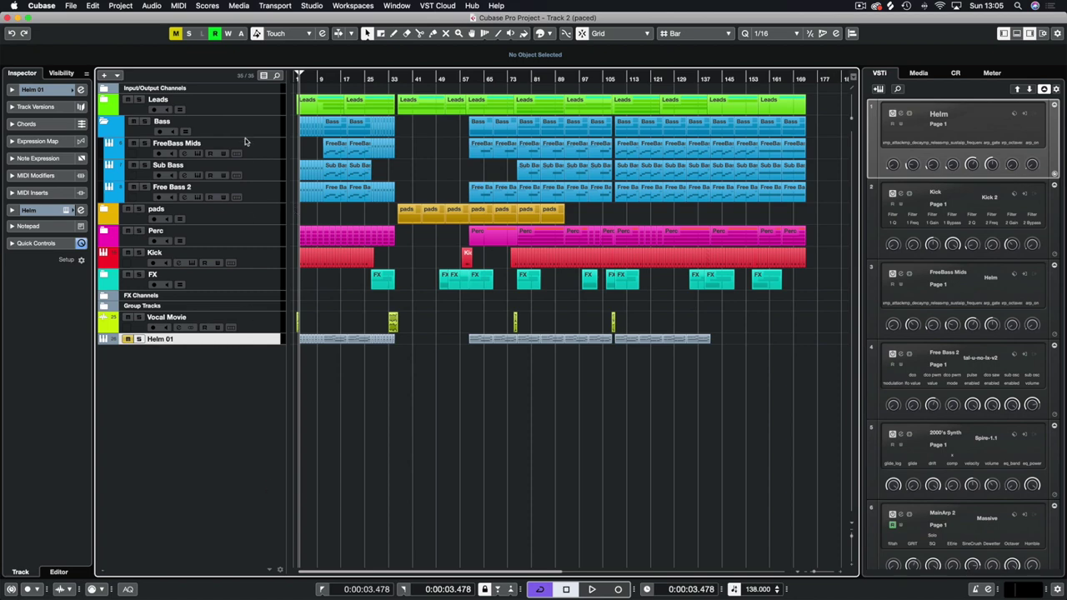
Solo FreeBass Mids, open its Helm synth, and play from where the part enters with the synth window clear of the tracks.
click(145, 144)
click(322, 79)
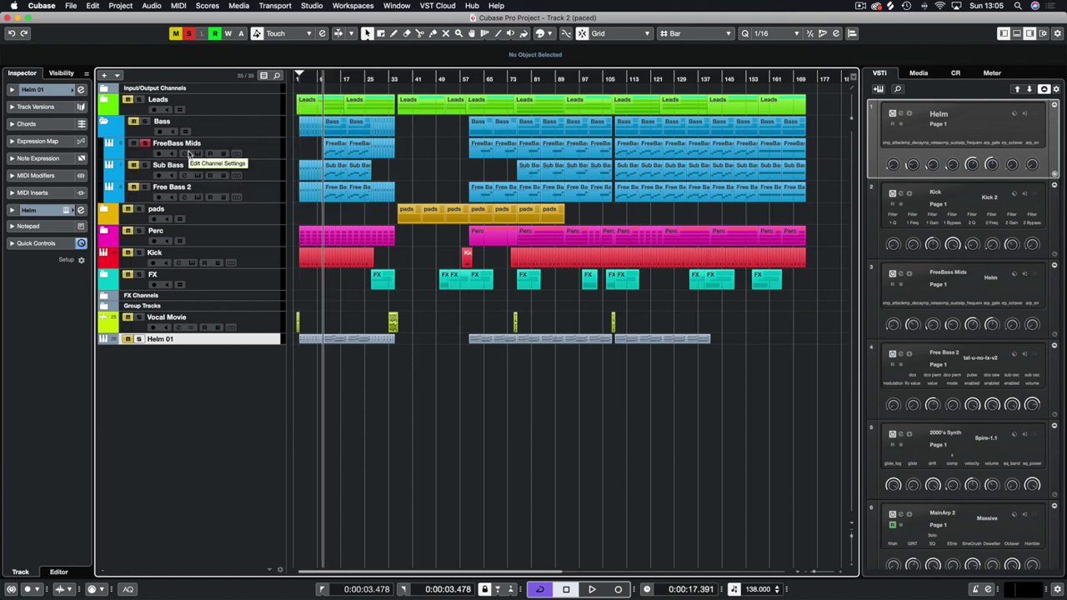
click(255, 142)
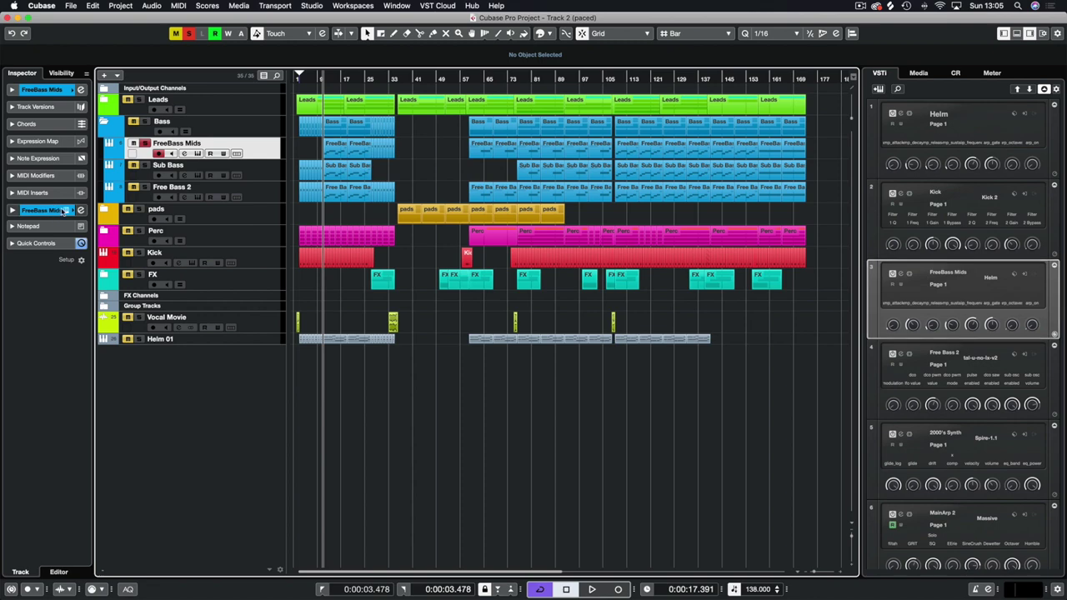
click(64, 210)
drag(563, 135, 536, 133)
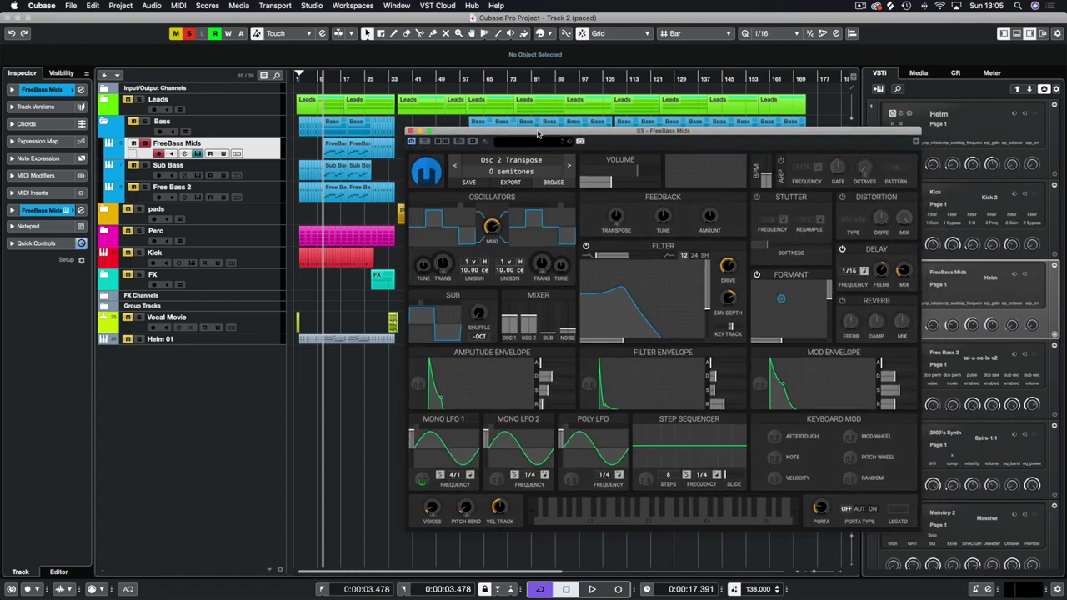
click(224, 145)
key(space)
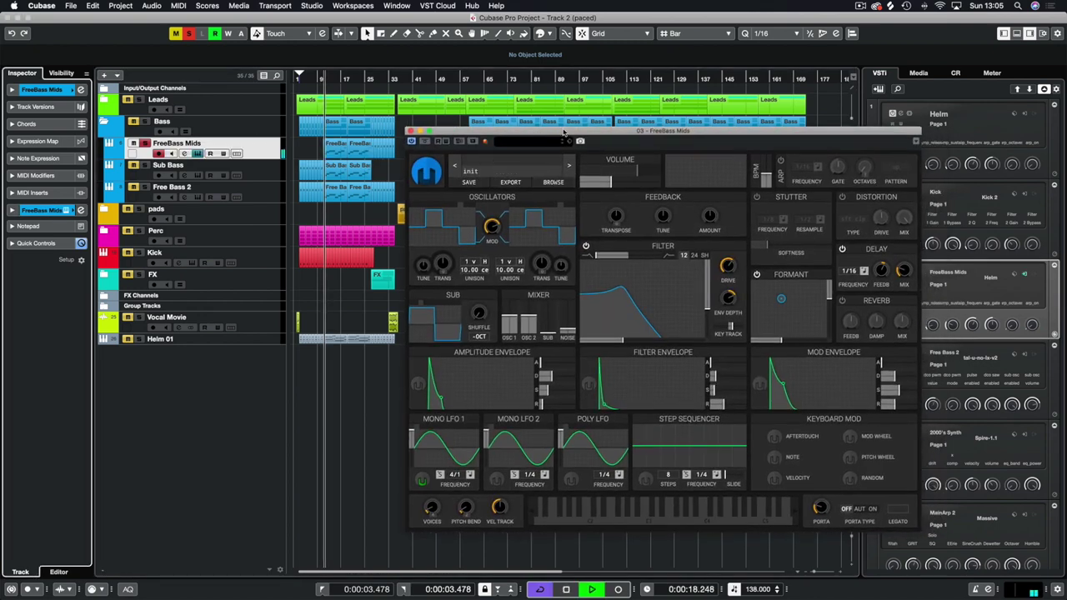
drag(569, 135, 665, 111)
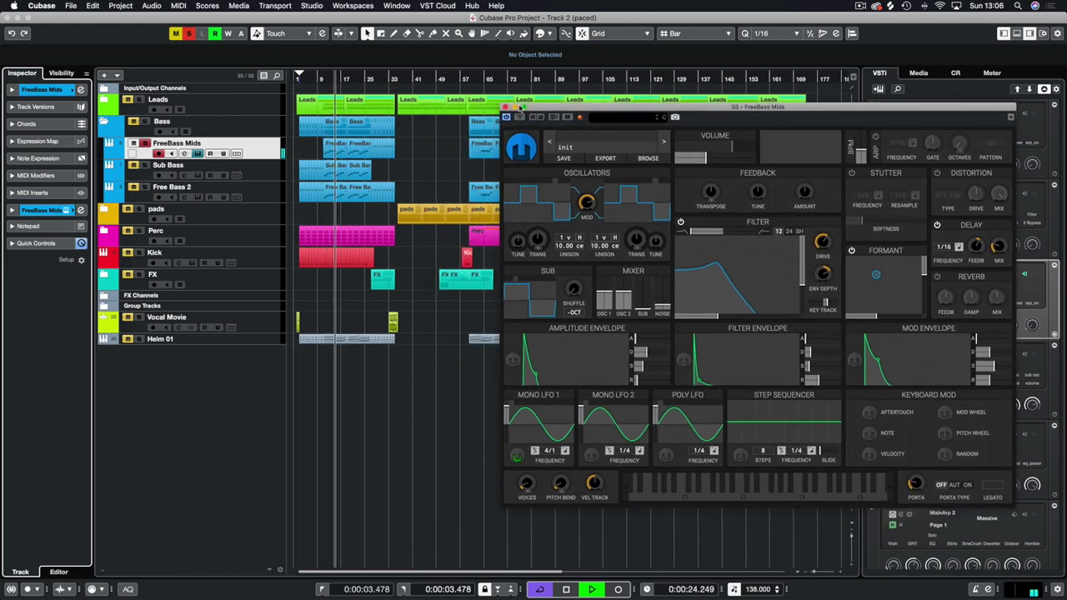
Audition Sub Bass in solo, switch the solo to Free Bass 2, and close the Helm synth window.
click(144, 167)
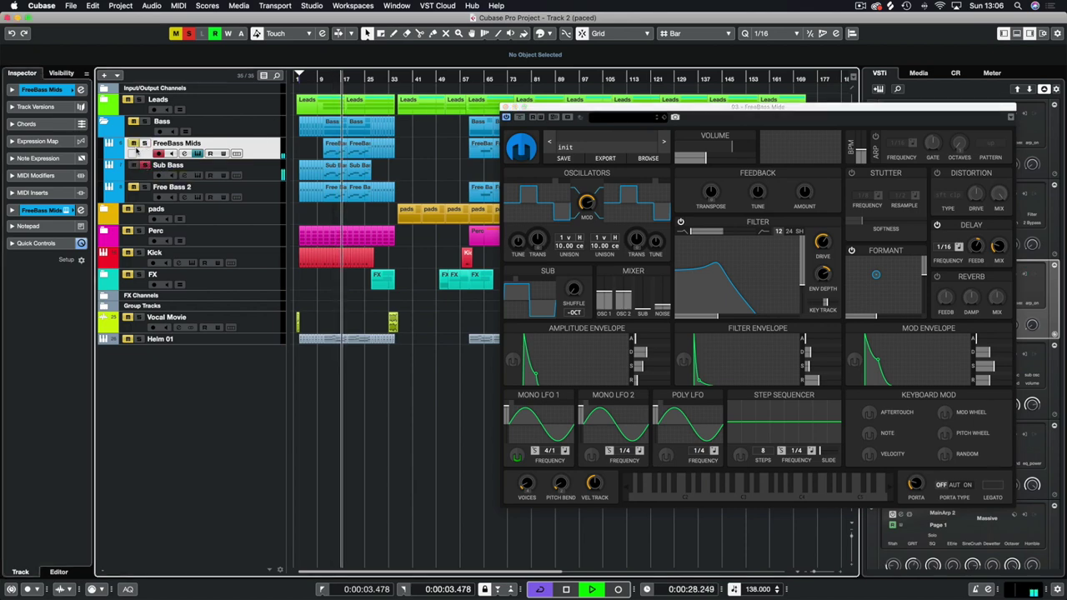
click(191, 177)
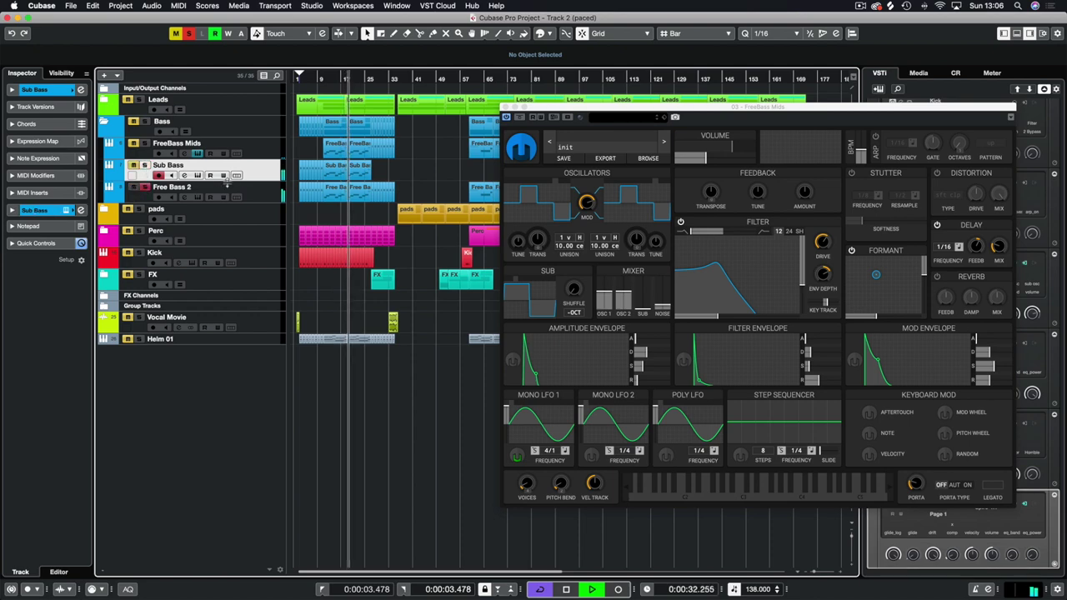
key(Down)
click(506, 108)
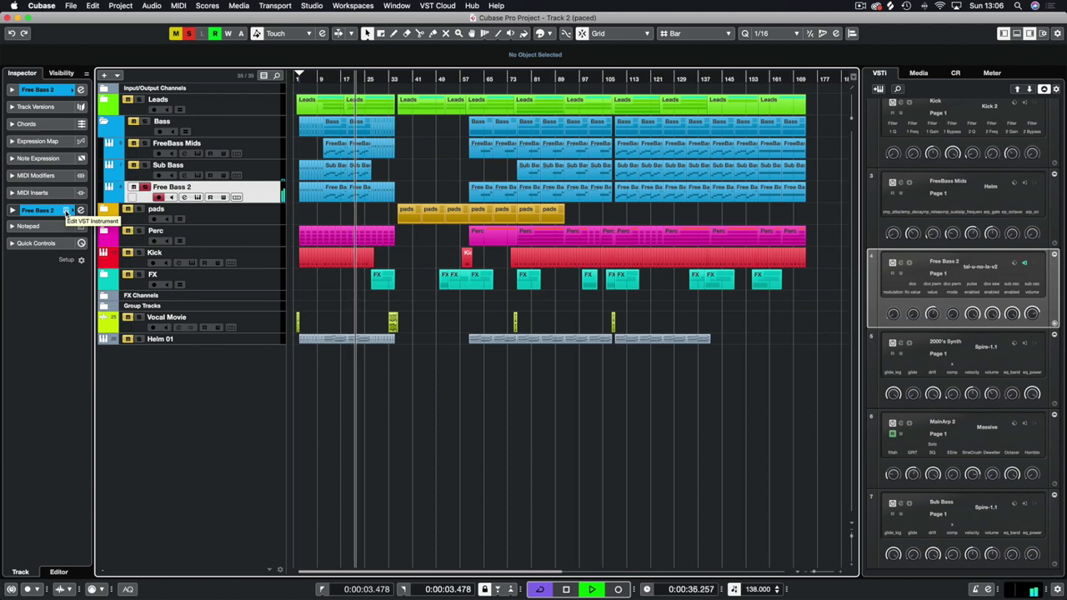
Examine Free Bass 2's TAL U-NO-LX synth during solo playback, then close it and stop playback.
click(66, 211)
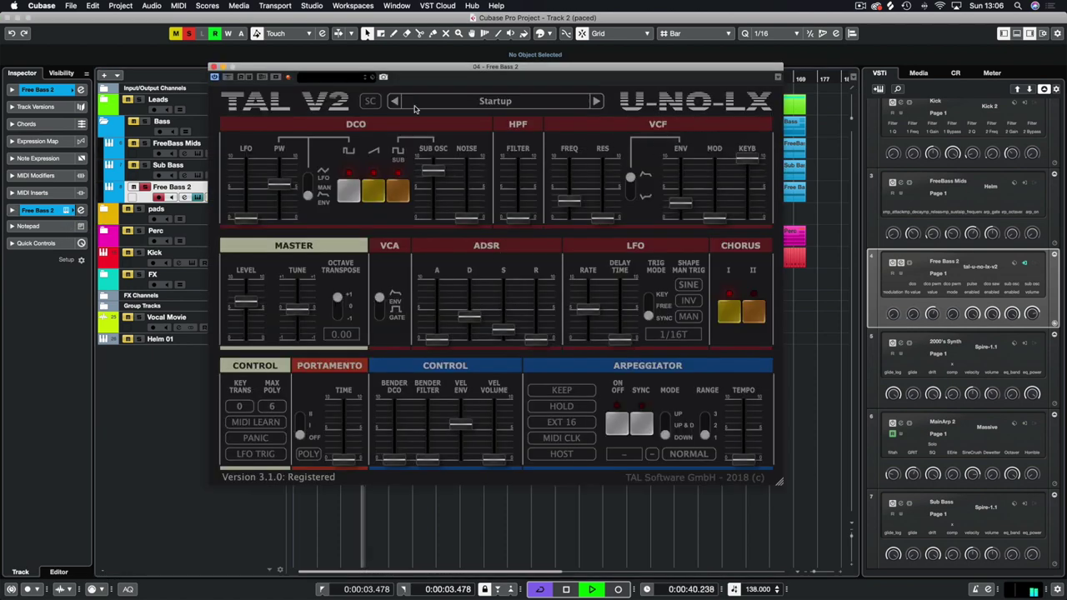
click(213, 67)
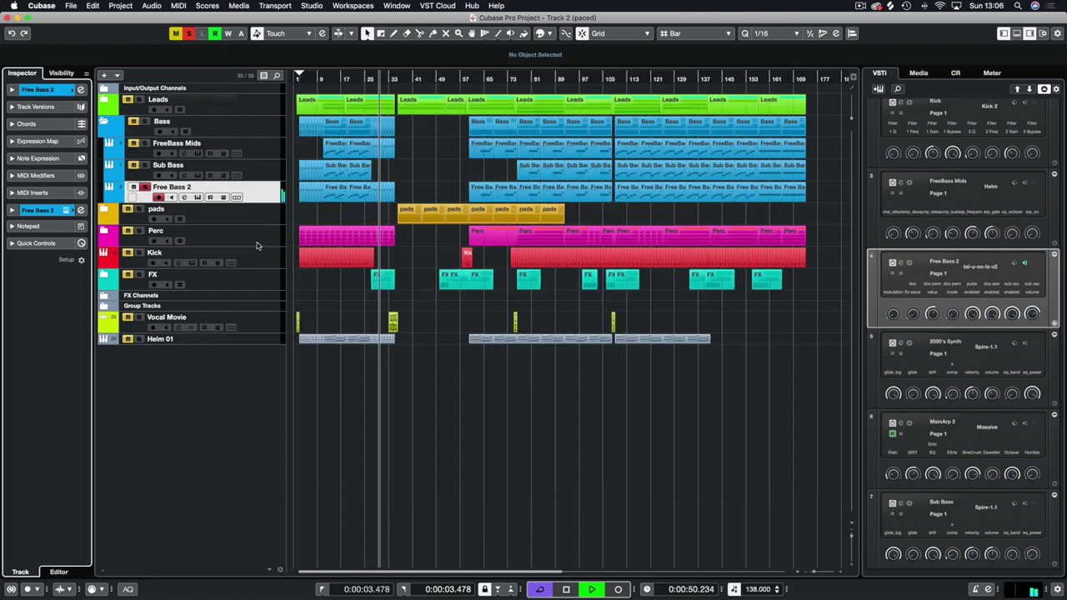
key(space)
Solo FreeBass Mids, Sub Bass and Free Bass 2 together and play them from about bar 19.
click(148, 144)
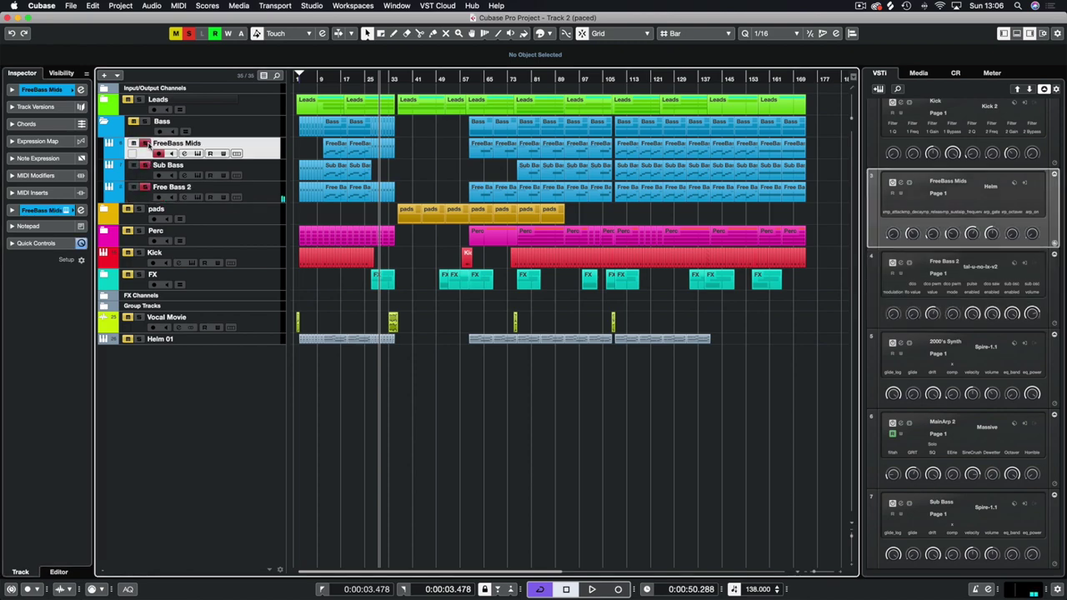
click(347, 79)
key(space)
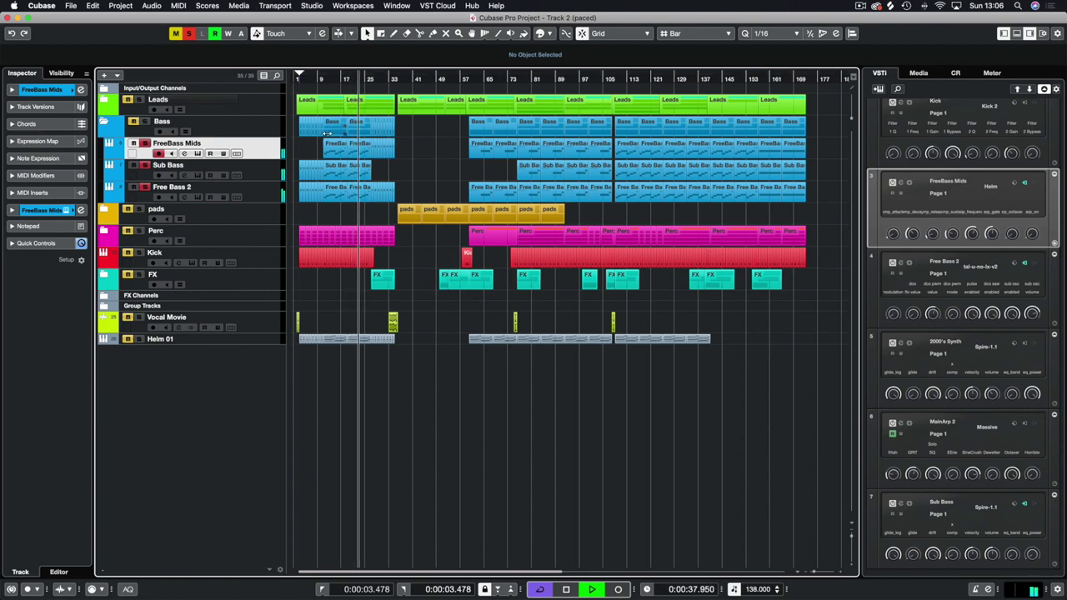
Briefly add the Leads folder to the soloed basses, then stop playback and clear all solos.
click(140, 100)
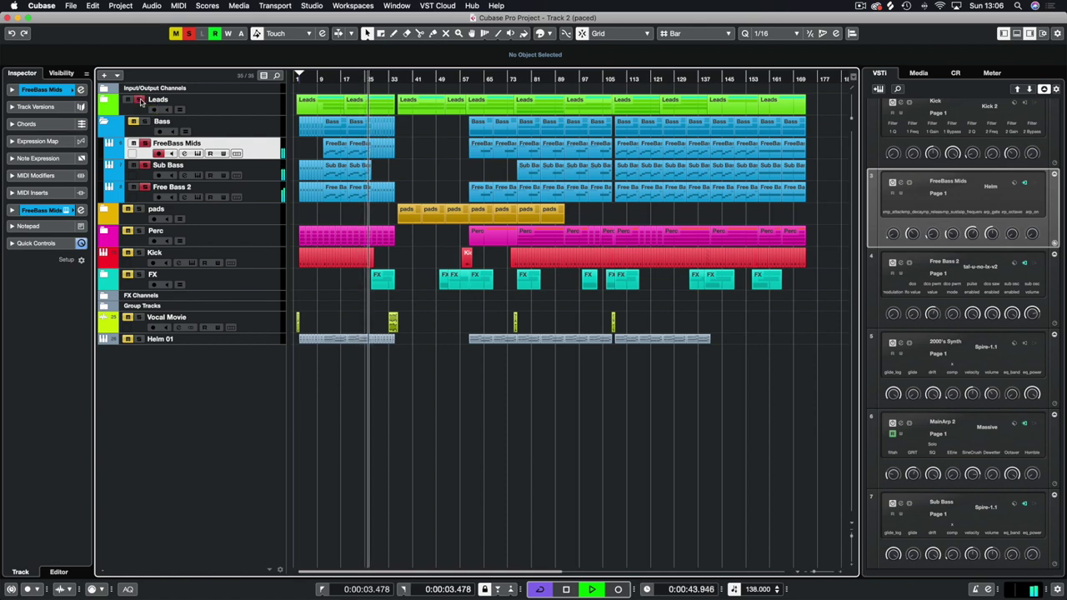
key(space)
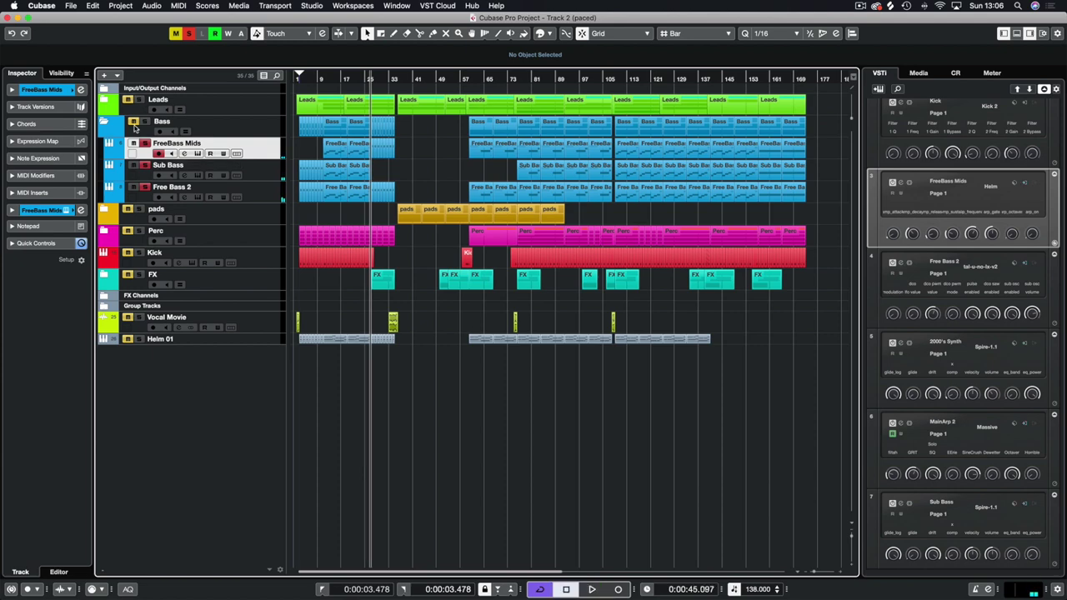
click(144, 187)
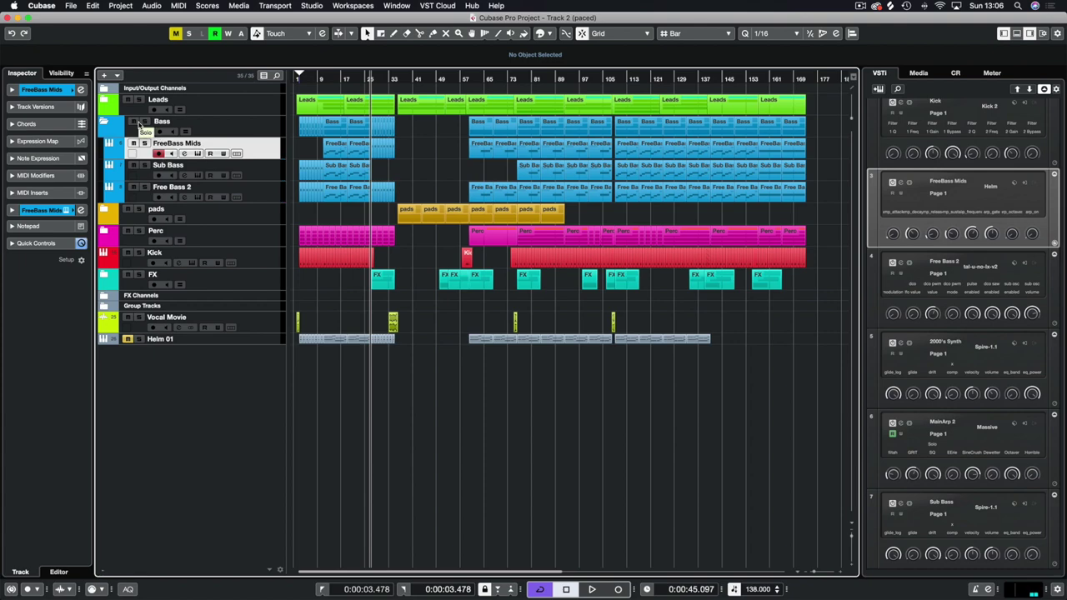
Collapse the Bass folder, expand the pads folder, and place the playback position where the pads begin.
click(105, 123)
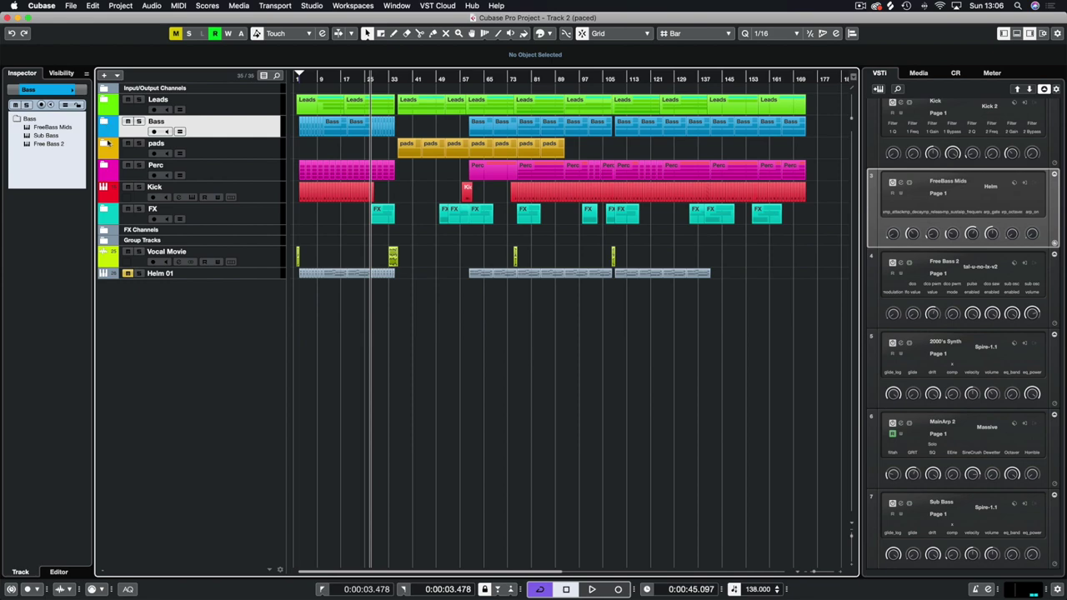
click(105, 146)
click(397, 78)
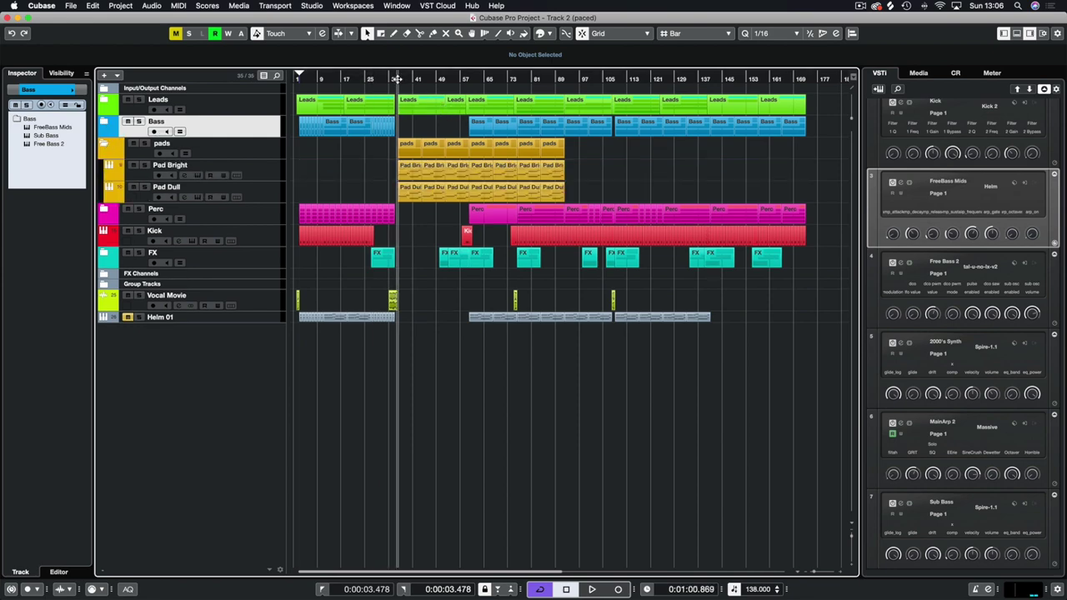
Play the pads with Pad Bright soloed, Pad Dull soloed, and both together, then stop playback.
click(145, 165)
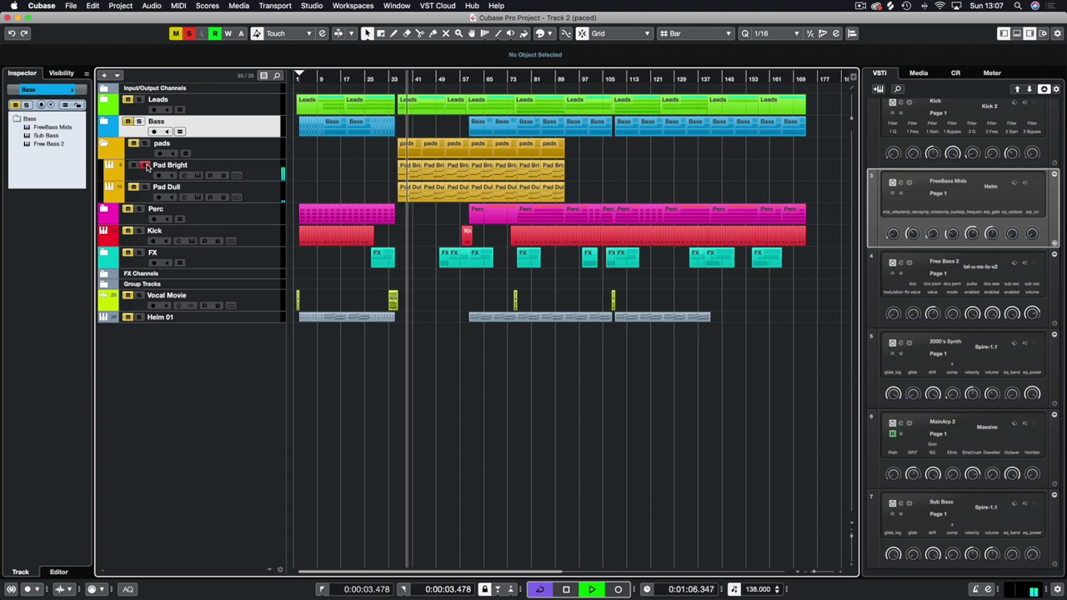
click(250, 171)
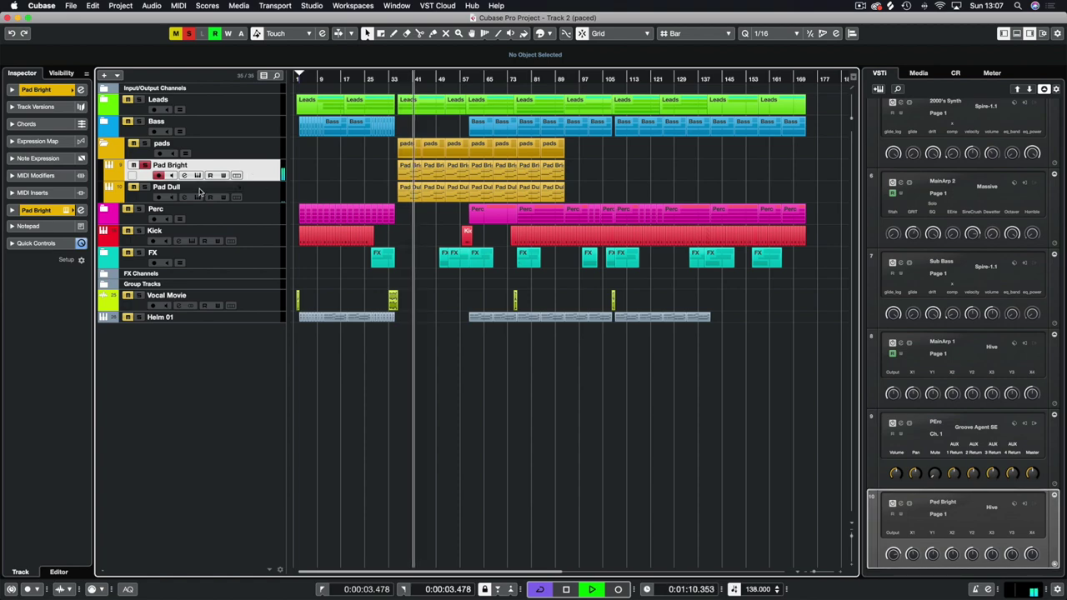
click(144, 187)
click(145, 165)
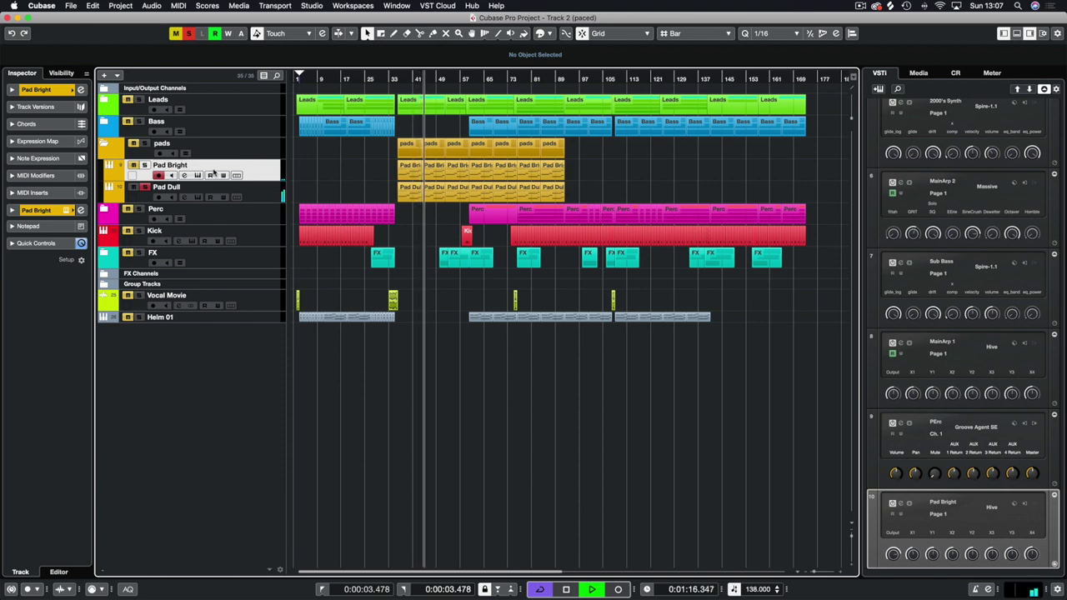
click(145, 166)
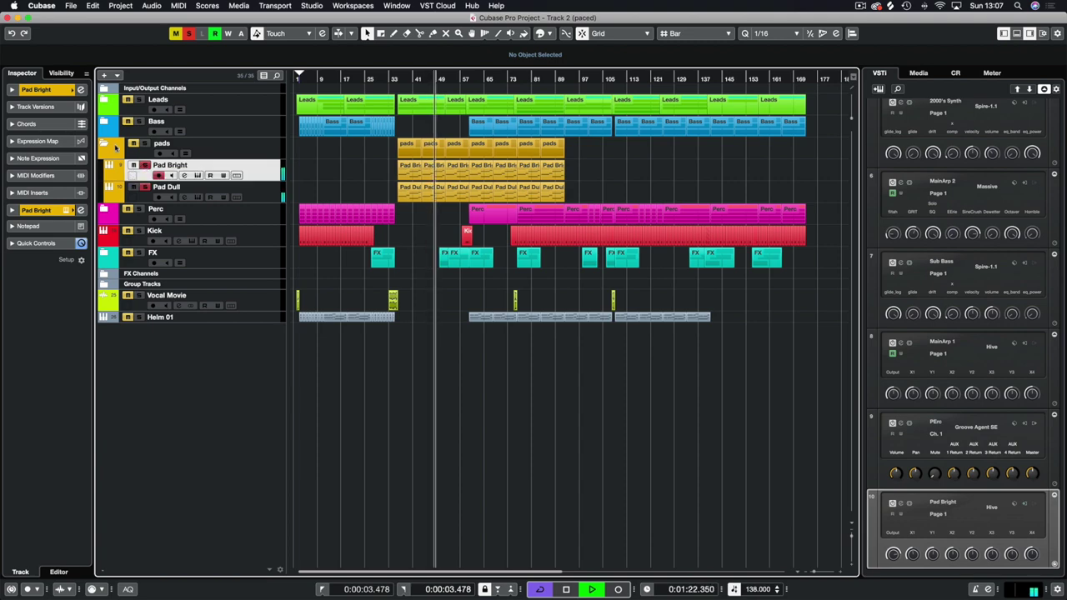
key(space)
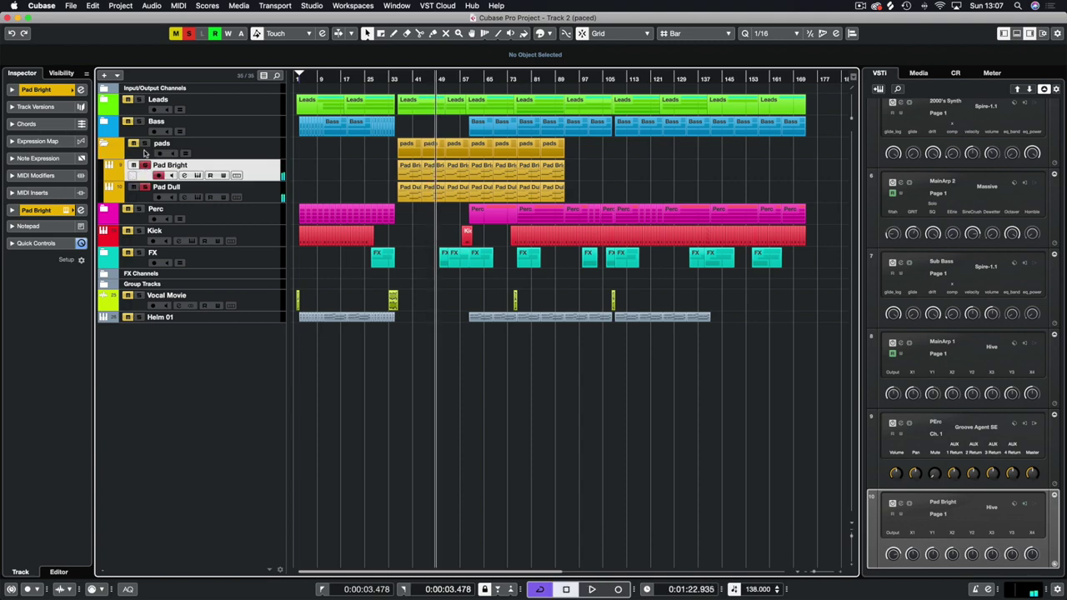
Collapse the pads folder and move the solo from pads to the Perc folder.
click(143, 143)
click(106, 144)
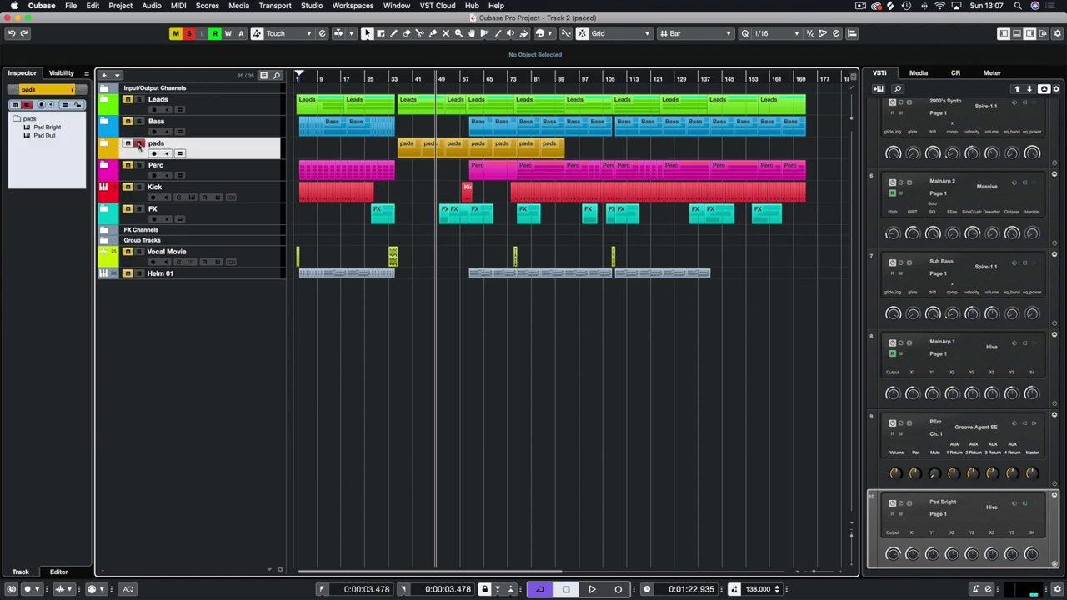
click(139, 144)
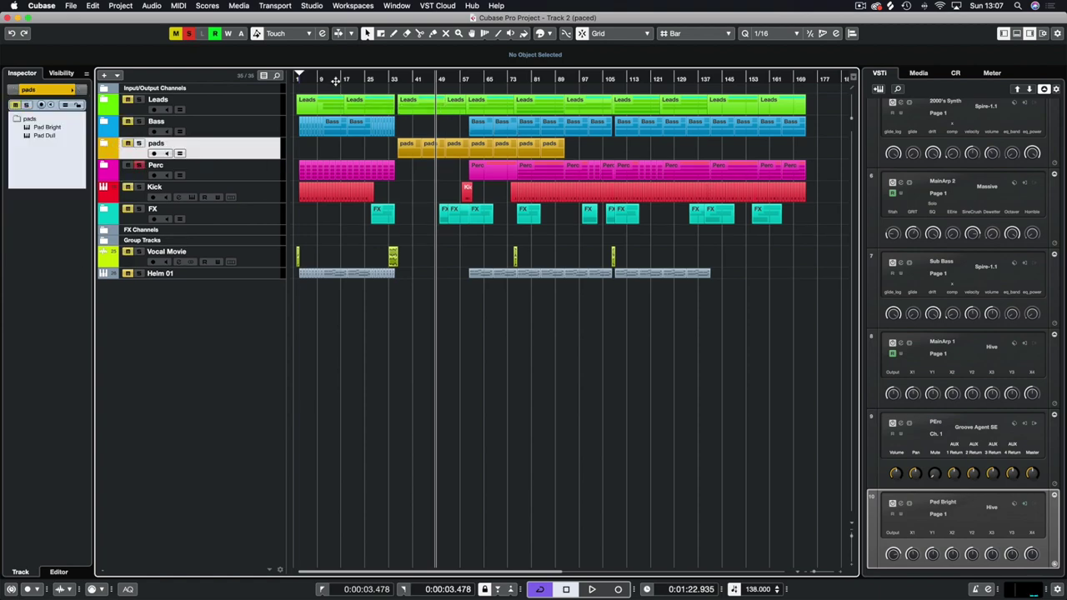
Expand the Perc folder, play its soloed loops from about bar 14 while examining their waveforms up close, and stop playback.
click(333, 79)
click(103, 166)
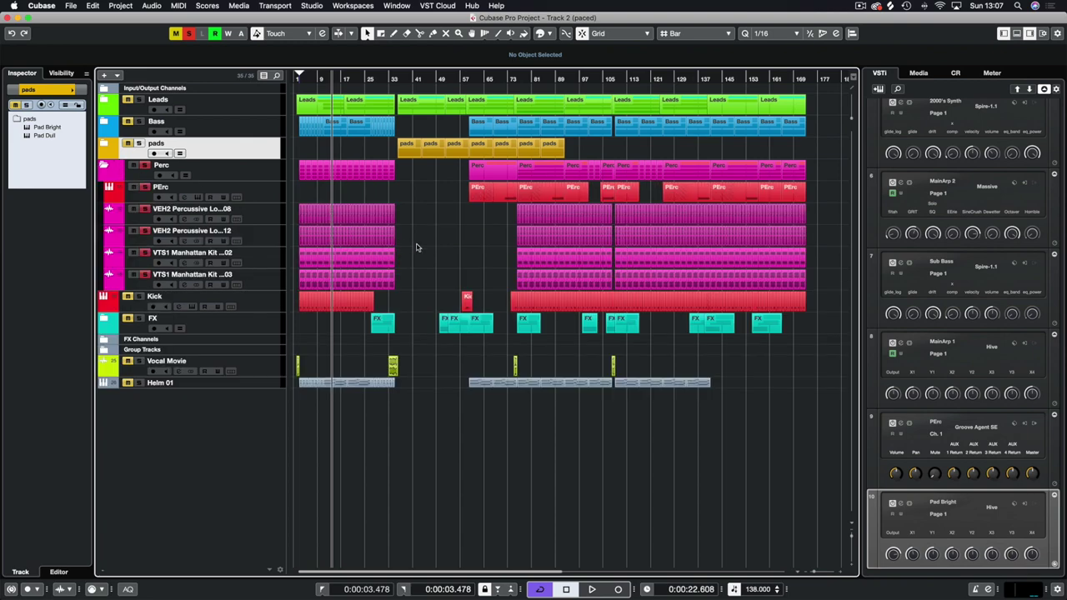
key(space)
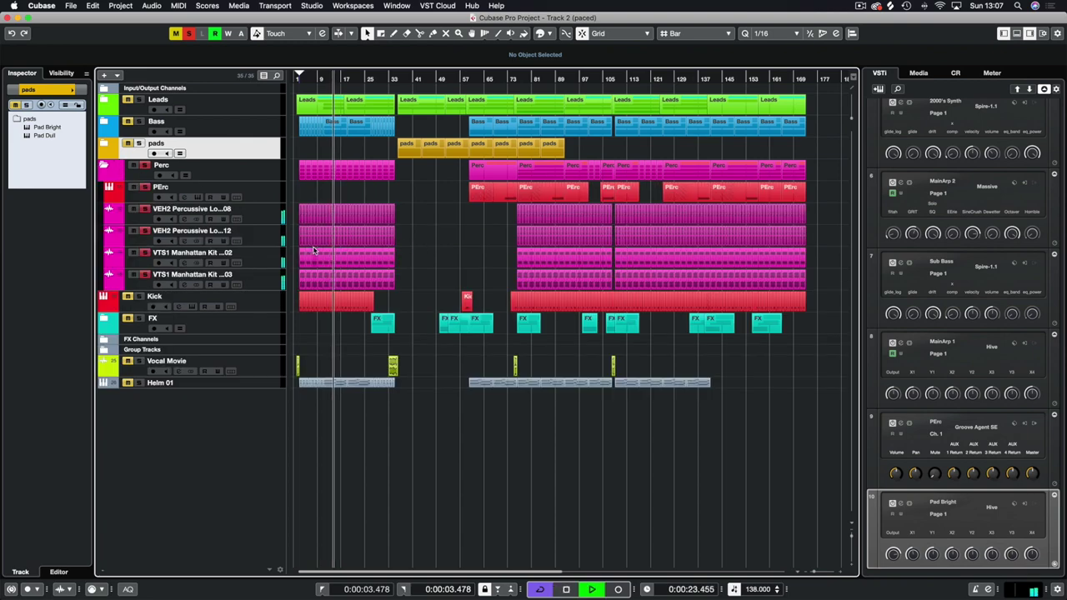
key(h)
key(h)
key(h)
key(h)
key(h)
key(h)
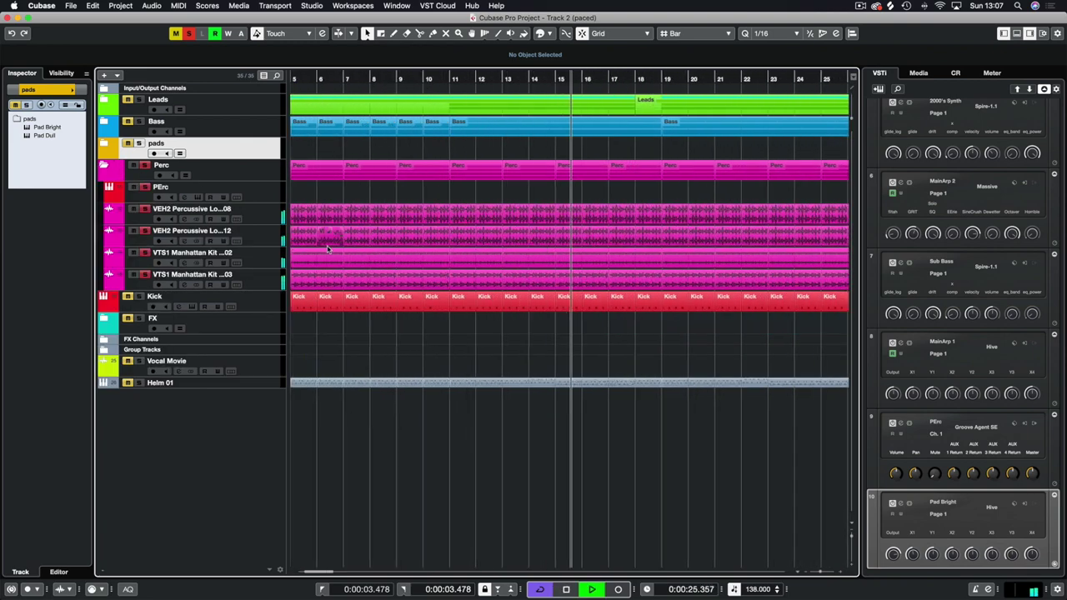
key(space)
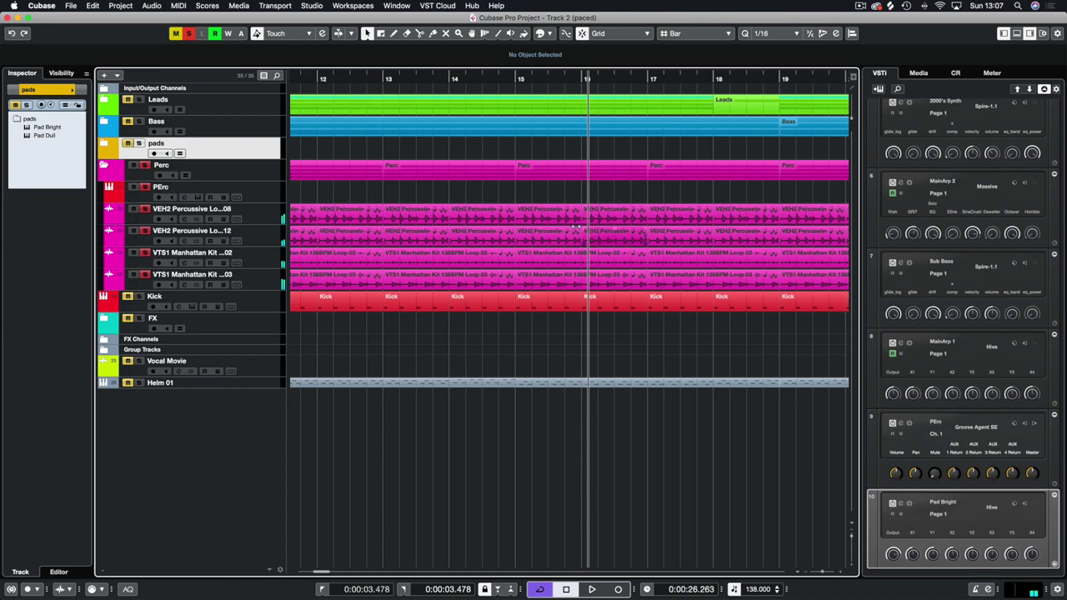
Play the soloed Perc loops again from bar 13, stop playback, and clear the Perc folder's solo.
drag(464, 79, 387, 78)
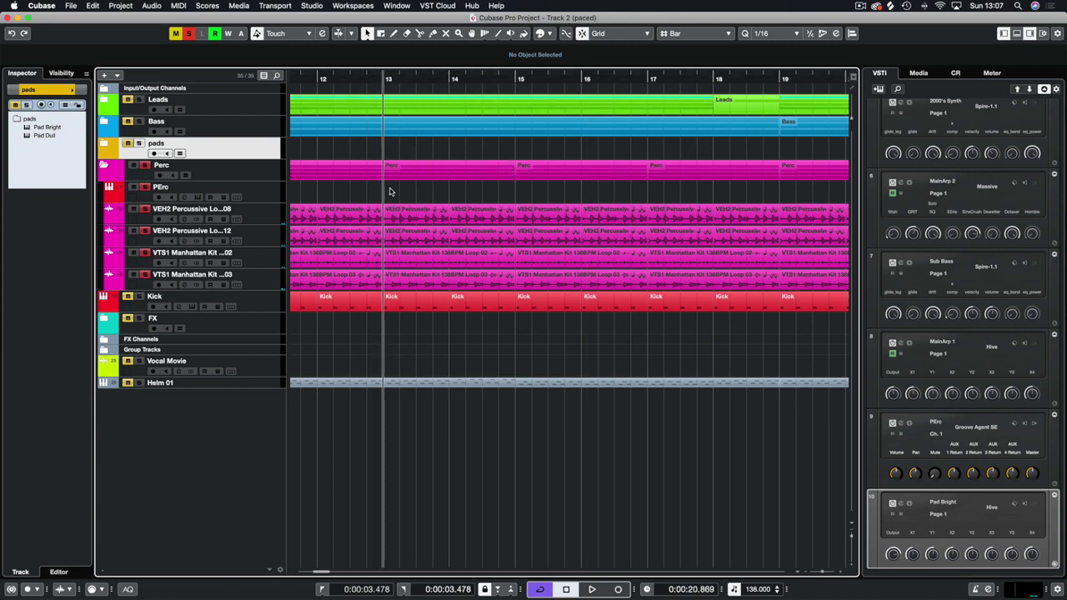
key(space)
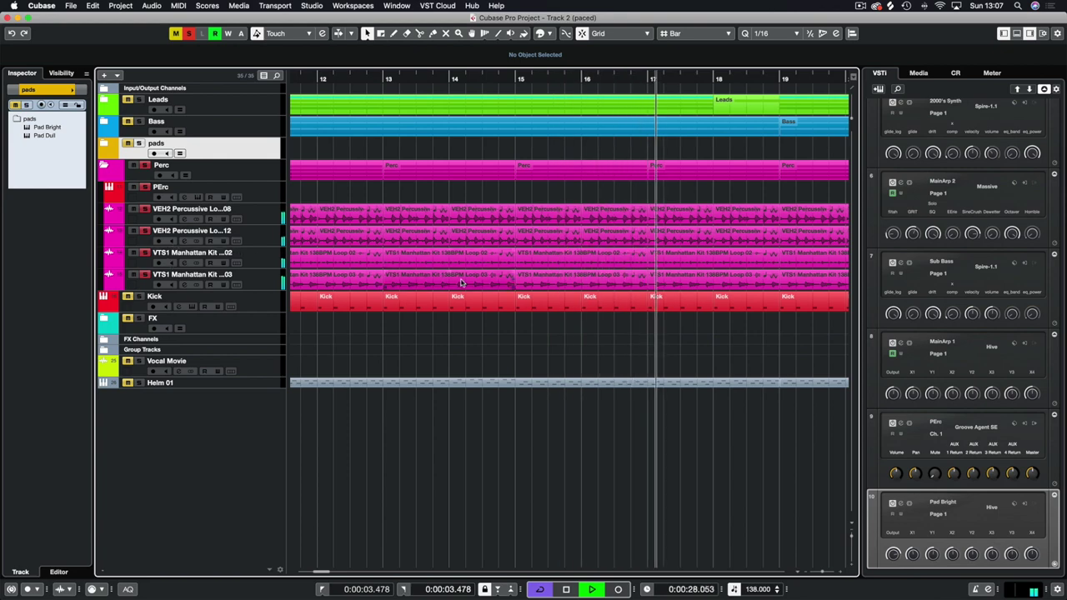
key(space)
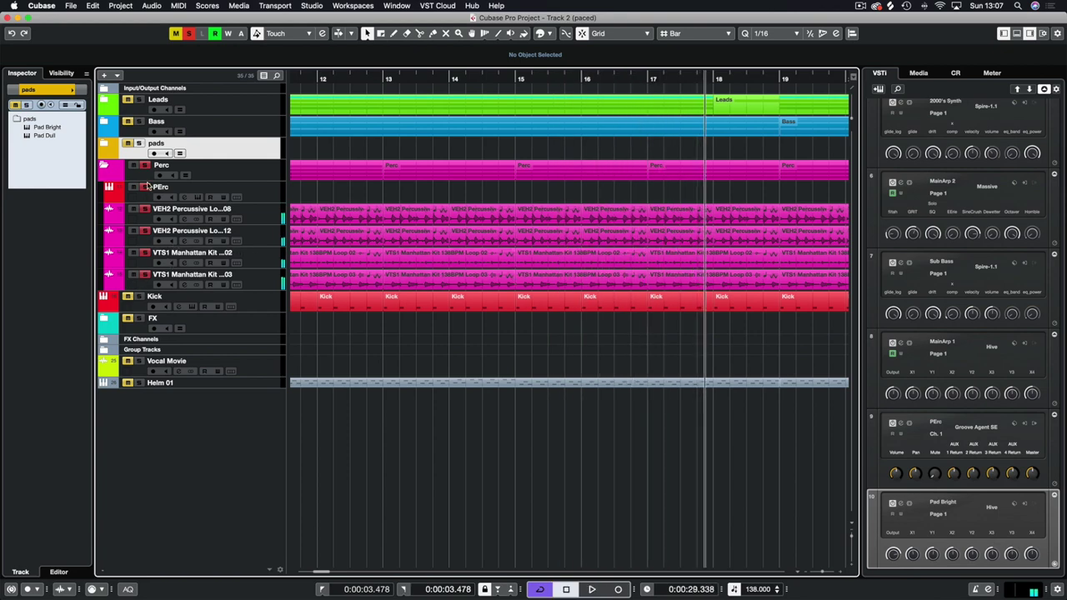
click(147, 166)
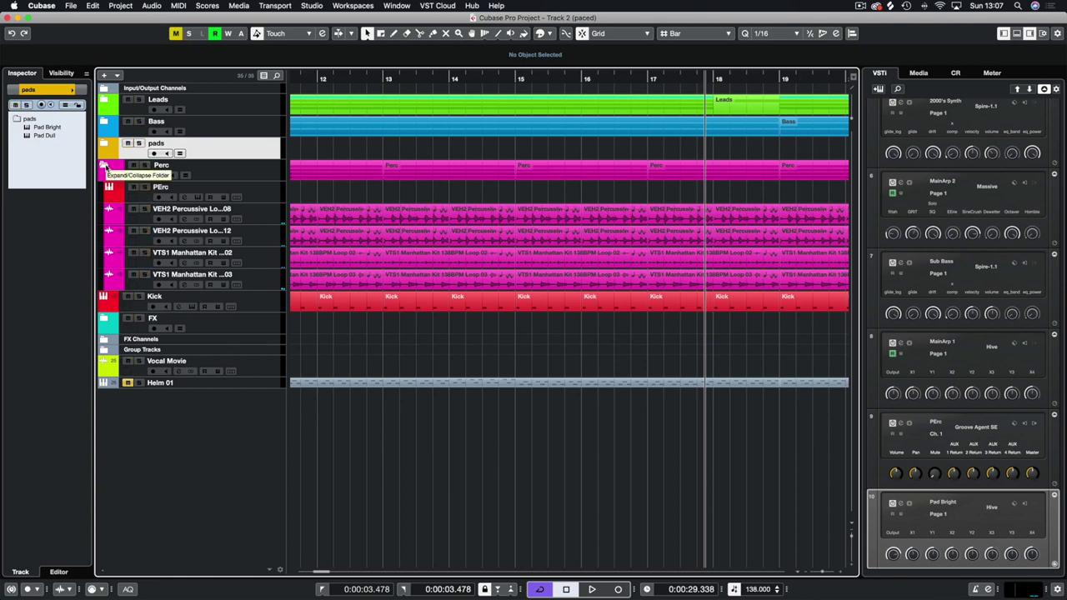
Select and solo the PErc track and play it from about bar 59, where its first part begins.
key(g)
key(g)
key(g)
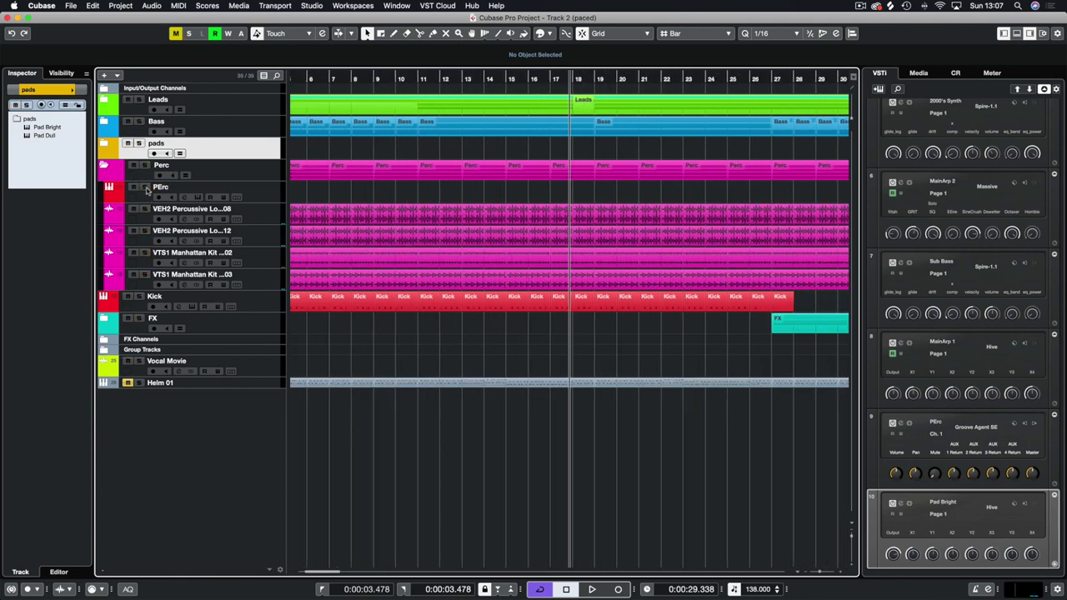
key(g)
key(g)
key(g)
key(g)
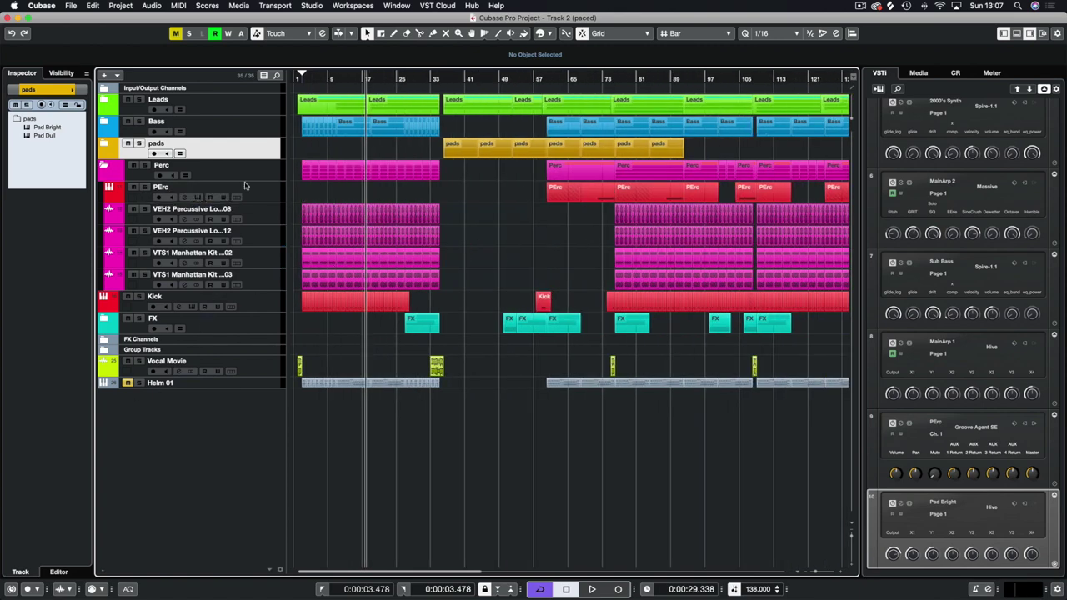
click(274, 193)
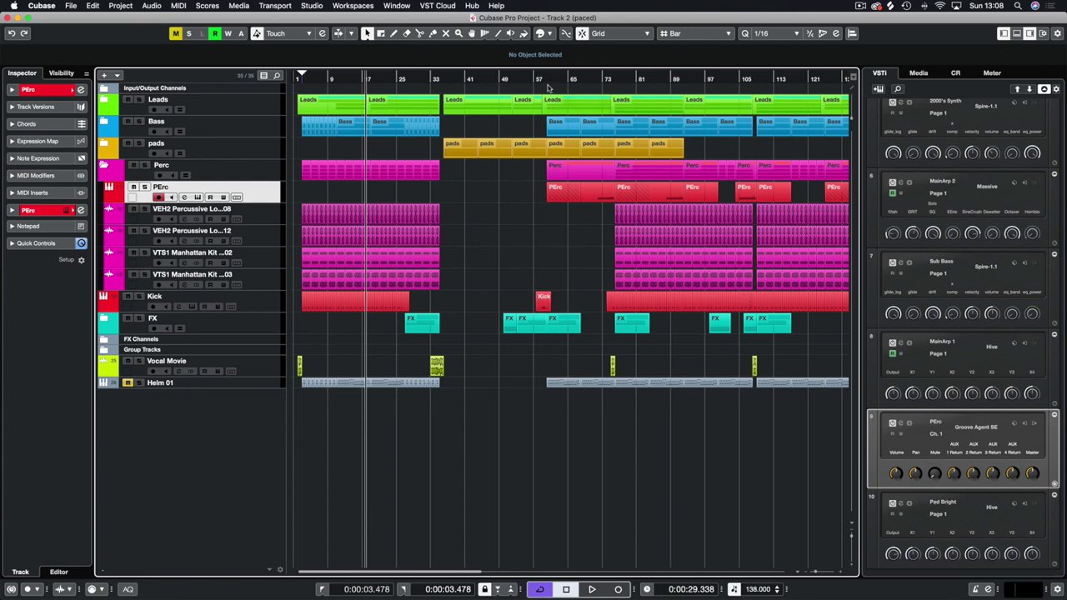
click(549, 86)
key(space)
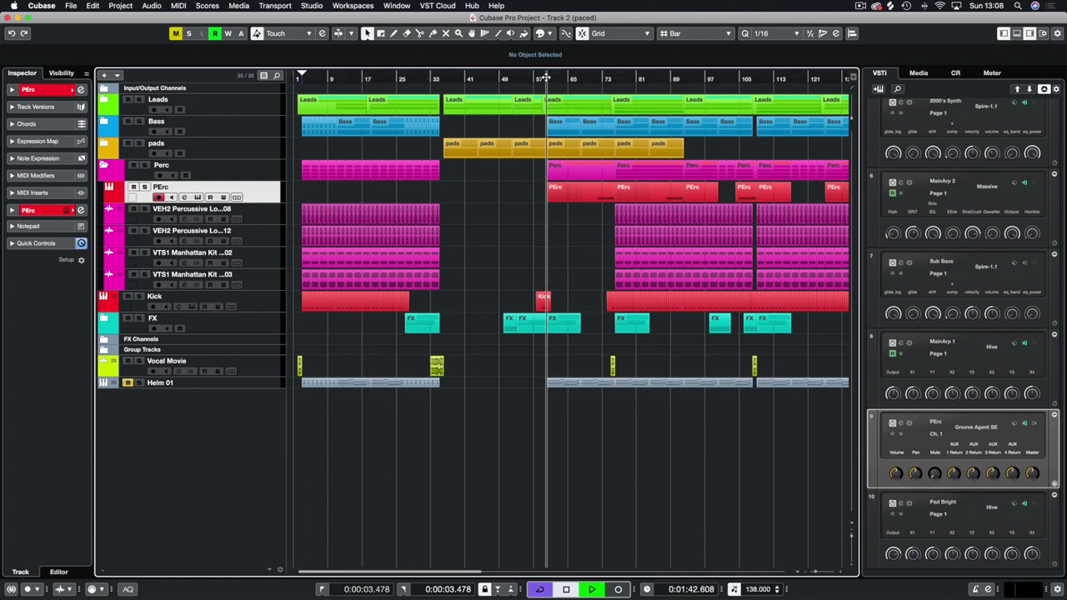
click(143, 188)
click(543, 79)
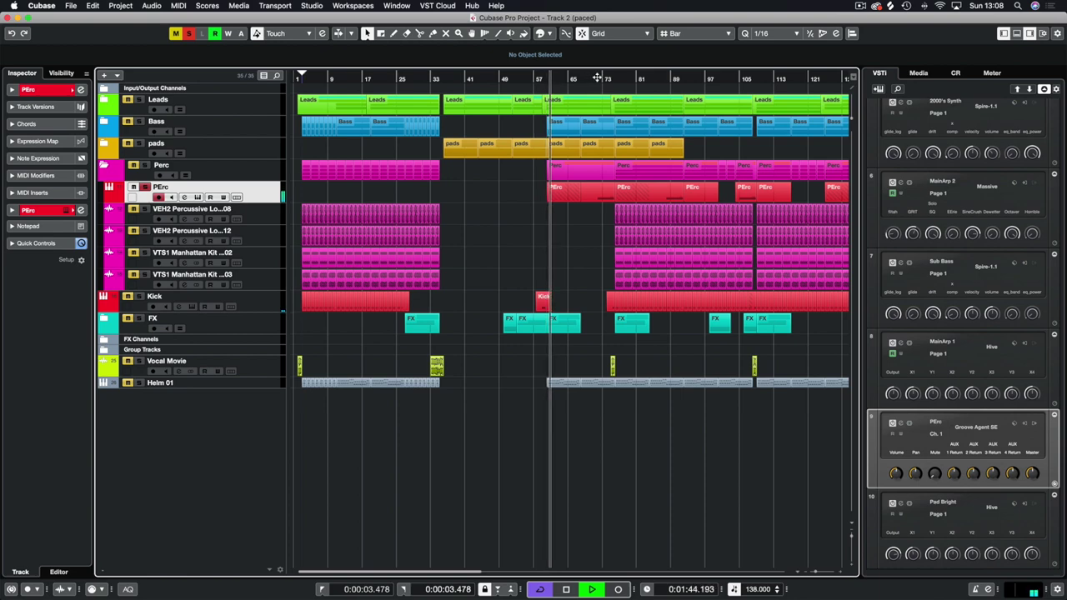
Continue playback from about bar 73 with Kick soloed alongside PErc, then stop and clear the solos.
click(600, 79)
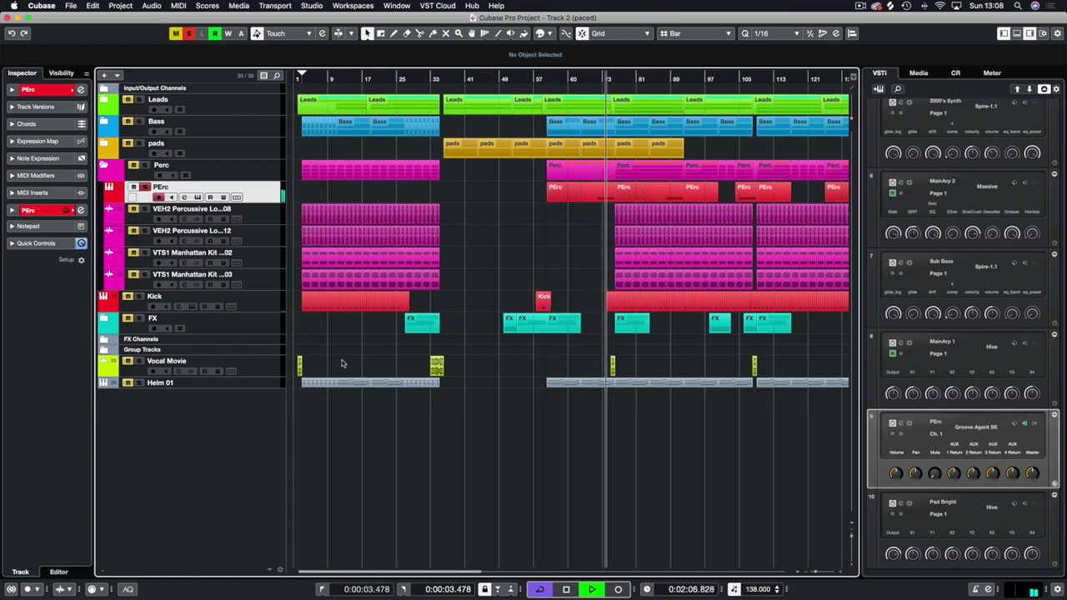
click(140, 298)
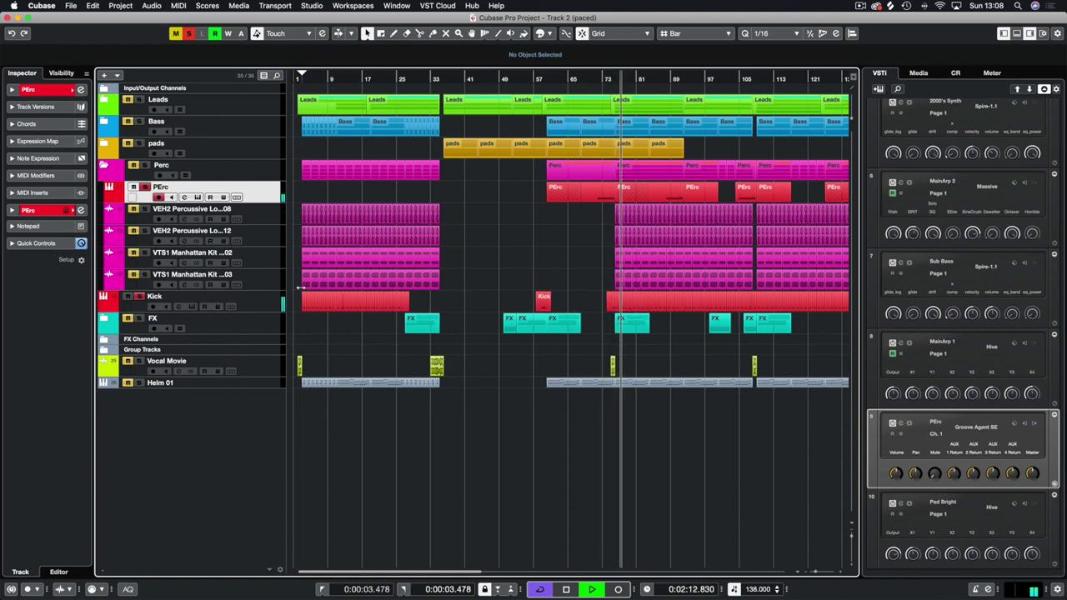
key(space)
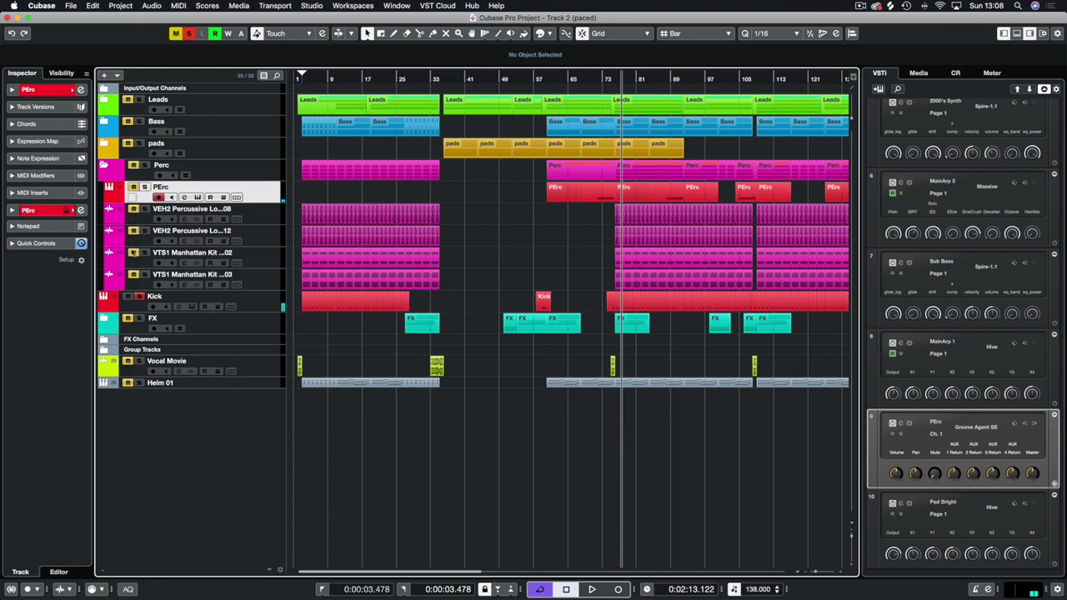
click(140, 297)
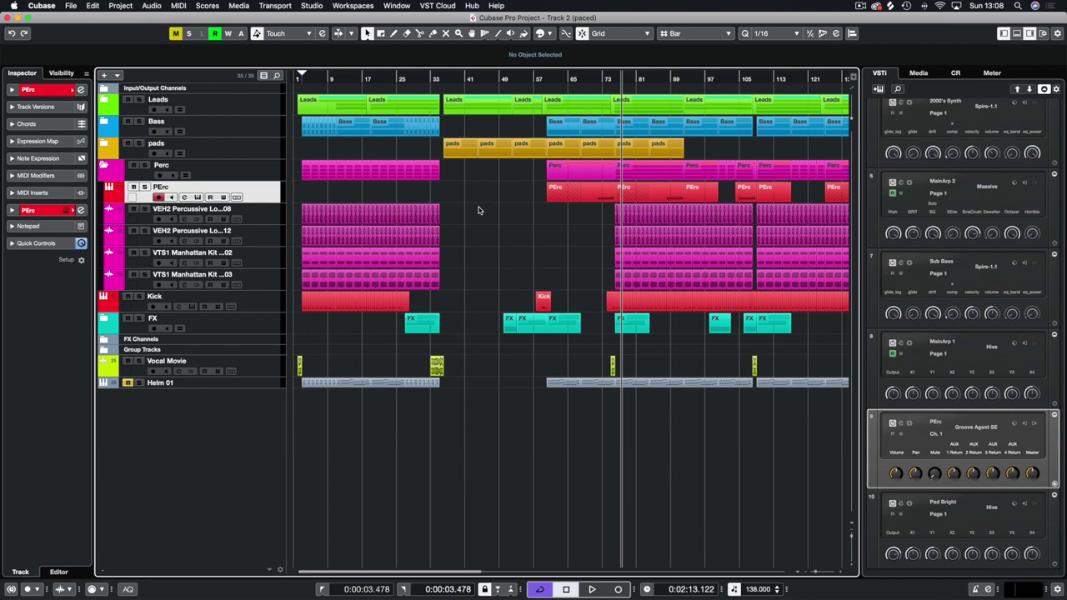
Collapse the Perc folder, expand the FX folder, and place the playback position at the first KSHMR vocal clip.
key(g)
key(g)
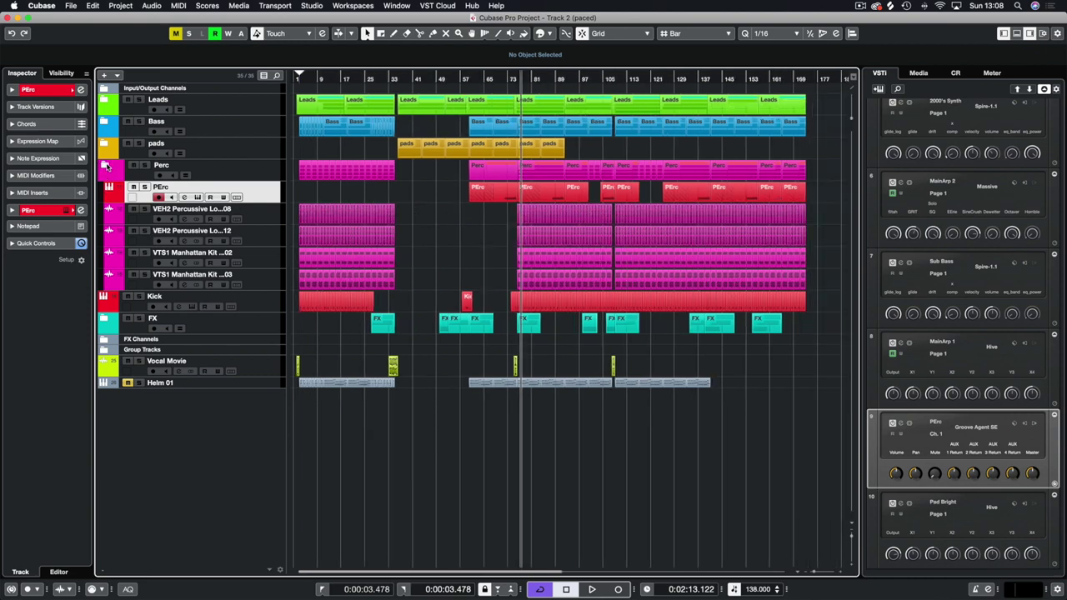
click(106, 166)
click(105, 208)
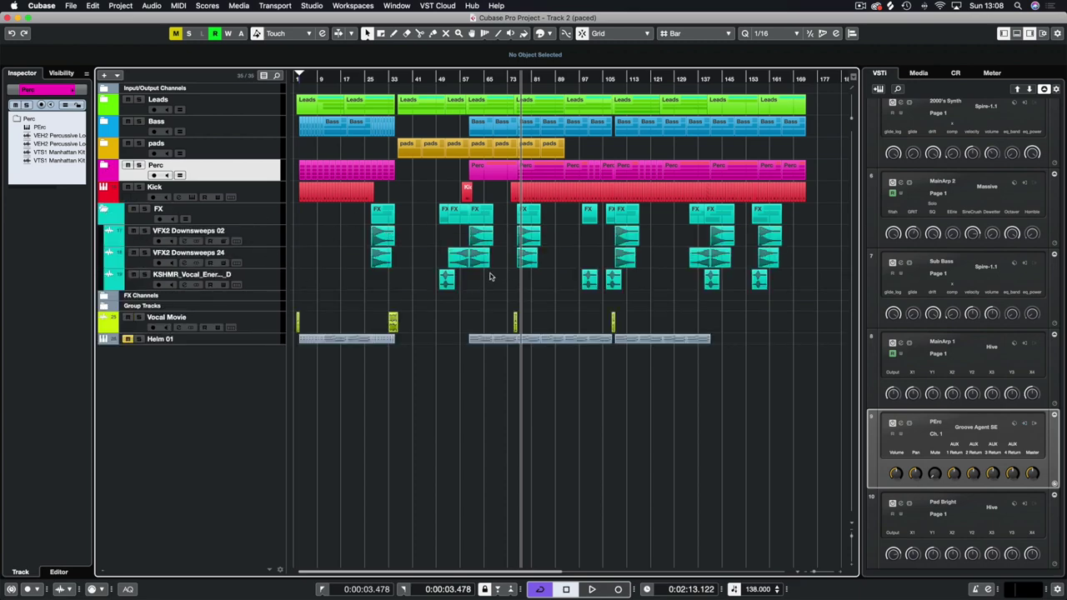
click(440, 79)
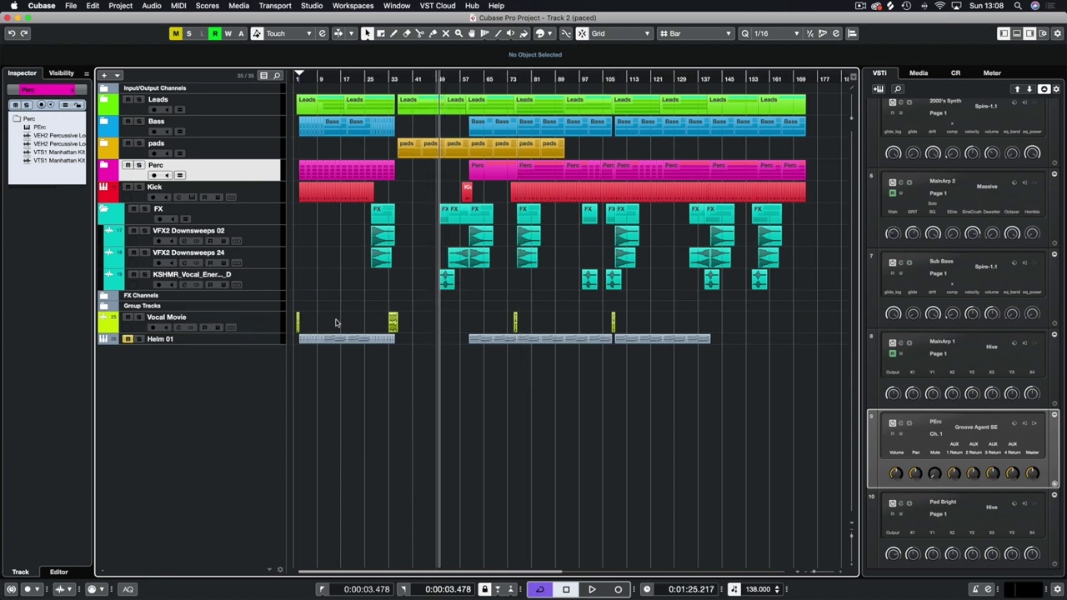
Play the mix from about bar 35 over the second Vocal Movie clip, then stop playback.
click(393, 79)
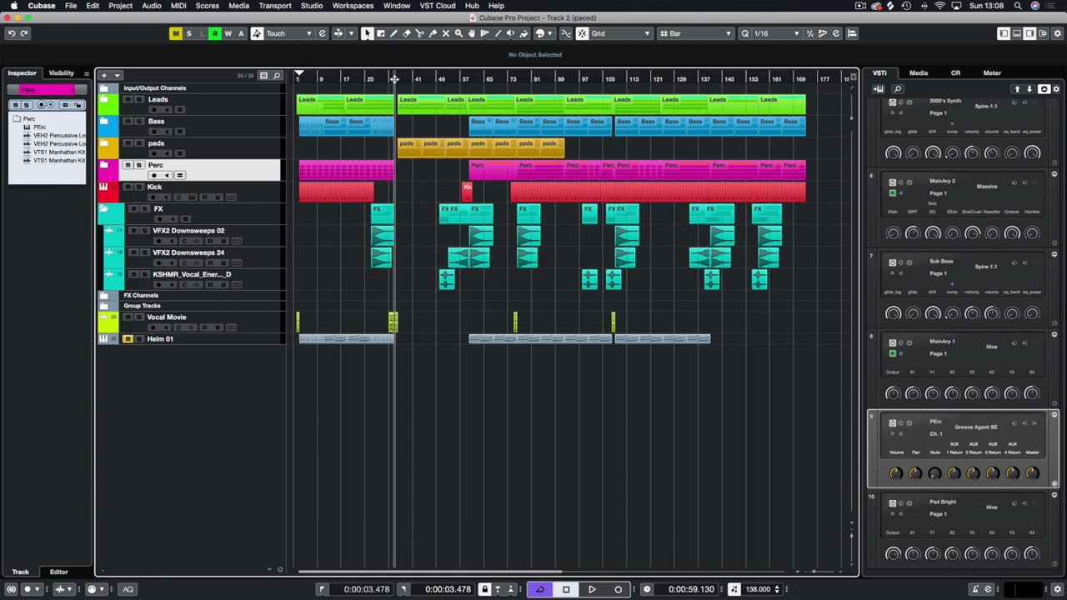
key(space)
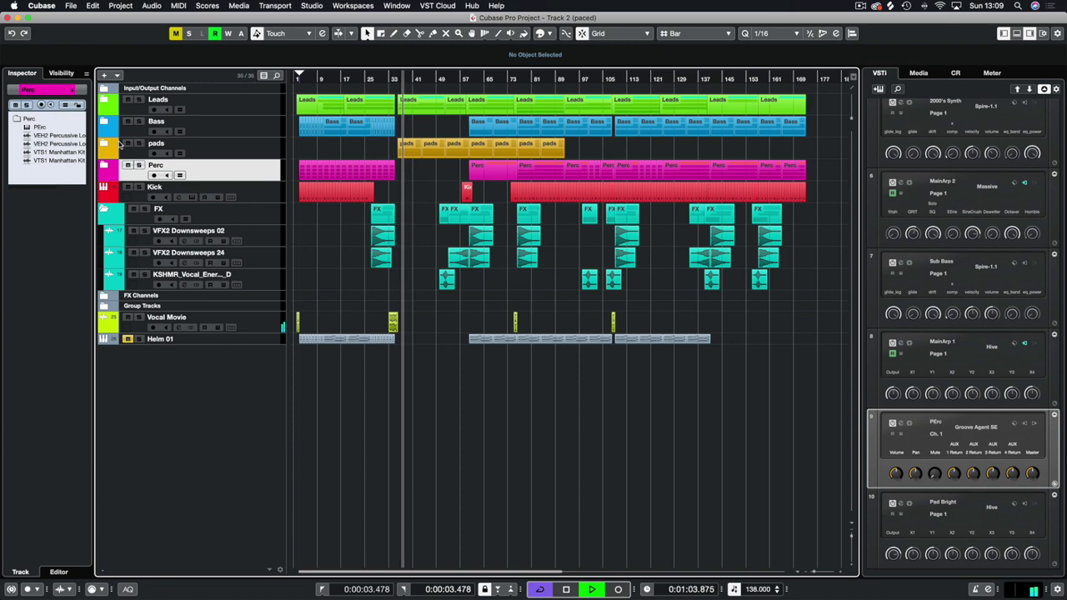
key(space)
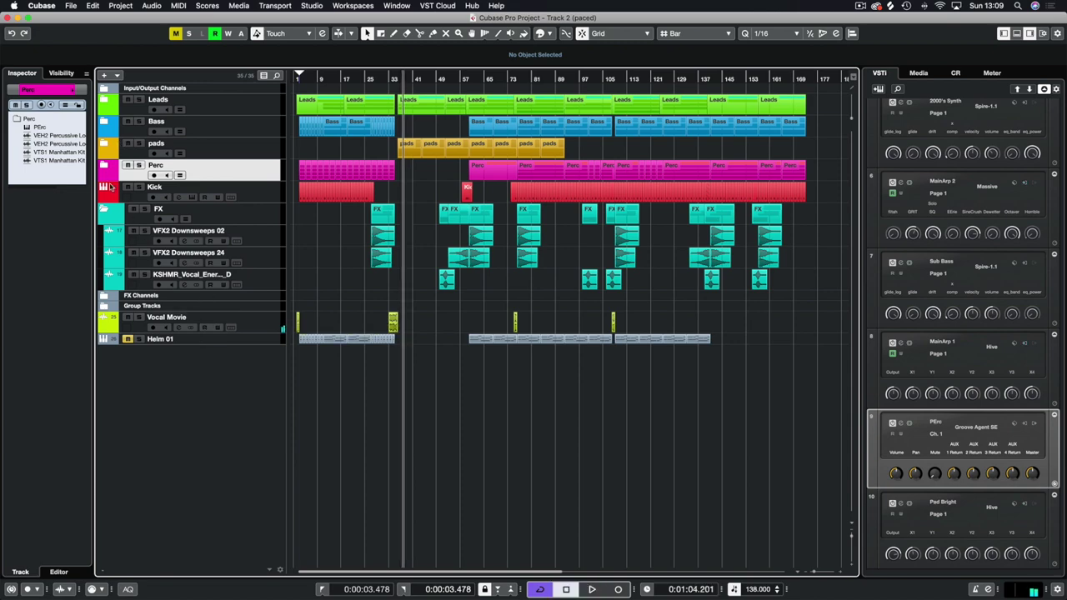
Collapse the FX folder, select the pads folder, and open the MixConsole maximized.
click(106, 209)
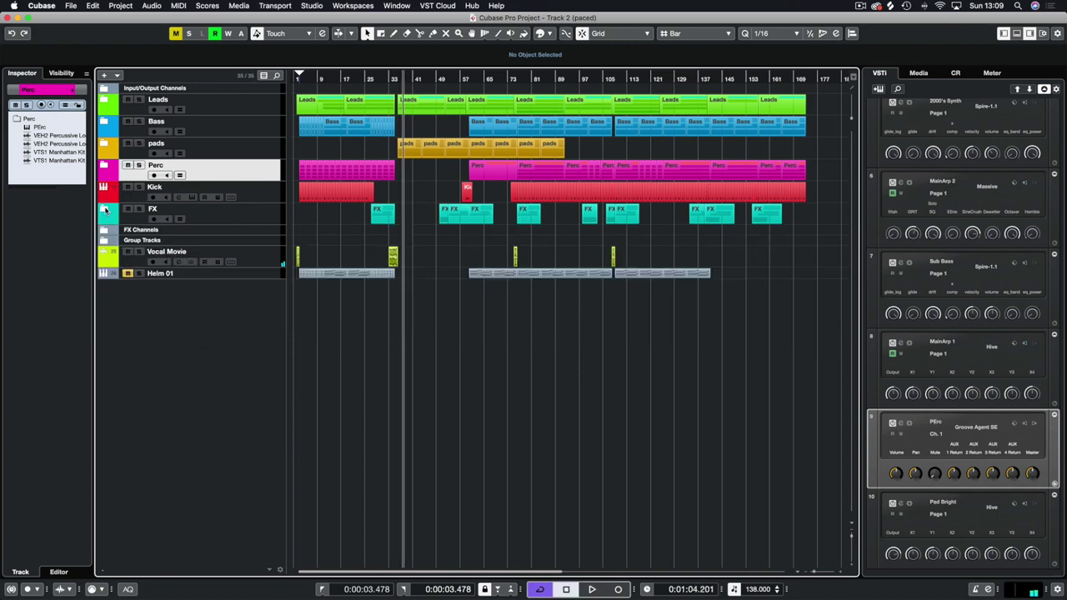
click(109, 145)
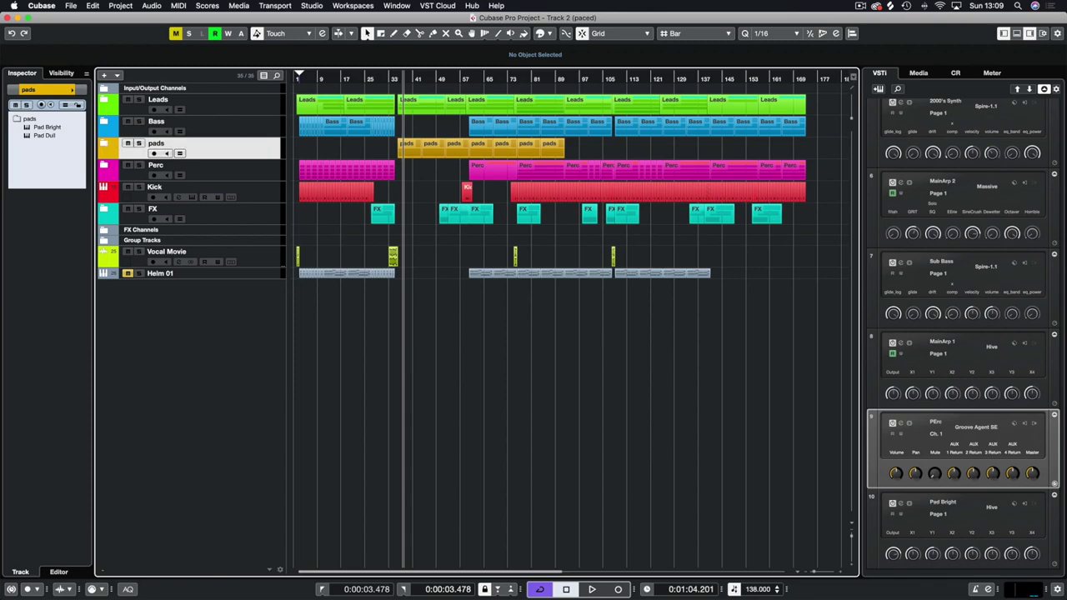
key(F3)
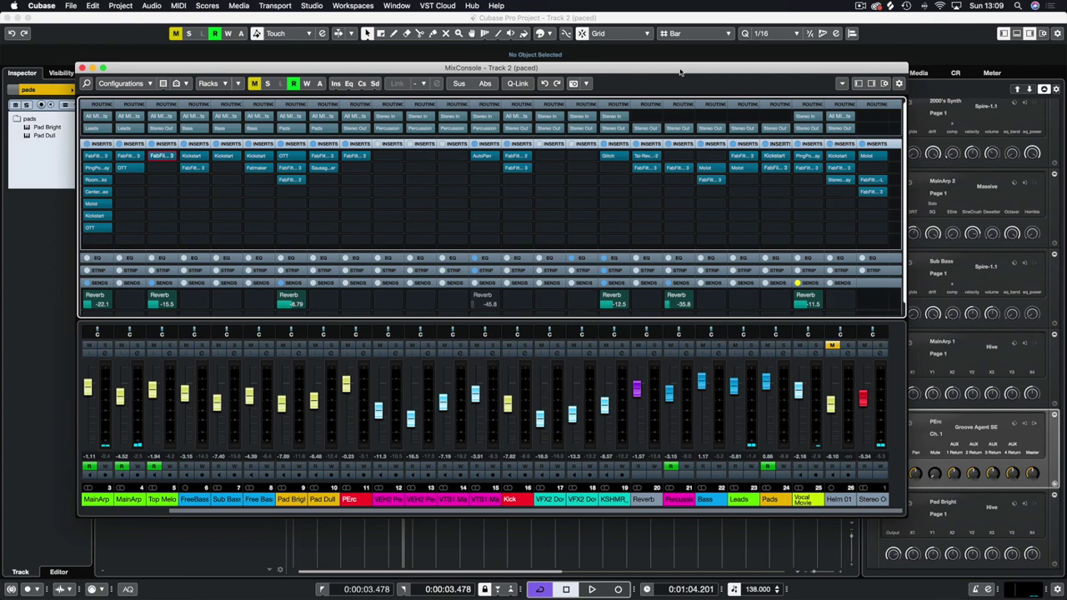
double_click(680, 70)
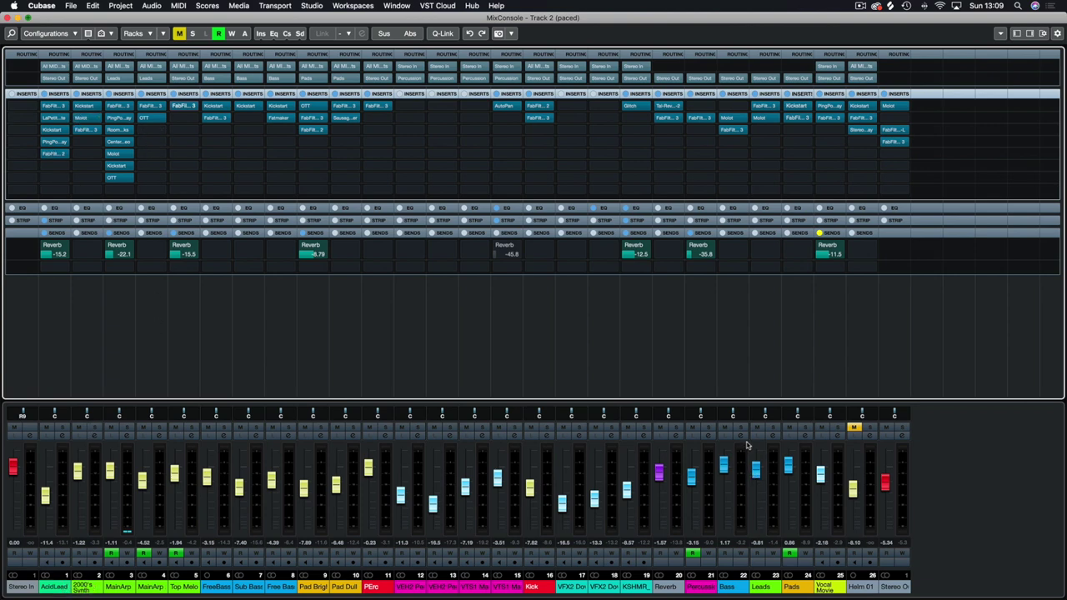
Solo MainArp 1 and MainArp 2 with the Leads group and loop playback across the two Bass parts from bar 11.
click(772, 426)
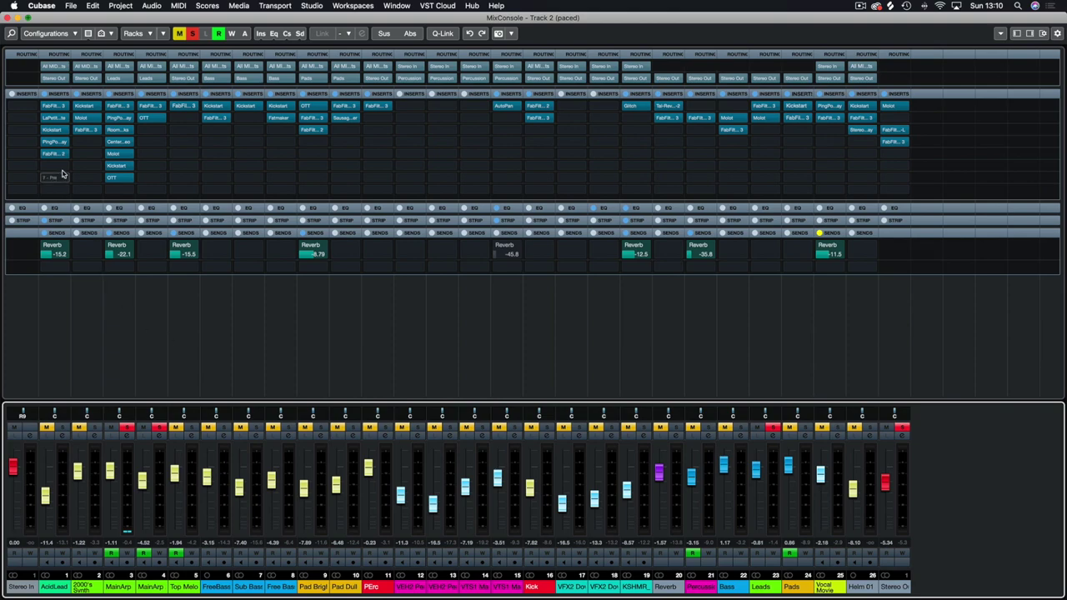
double_click(176, 16)
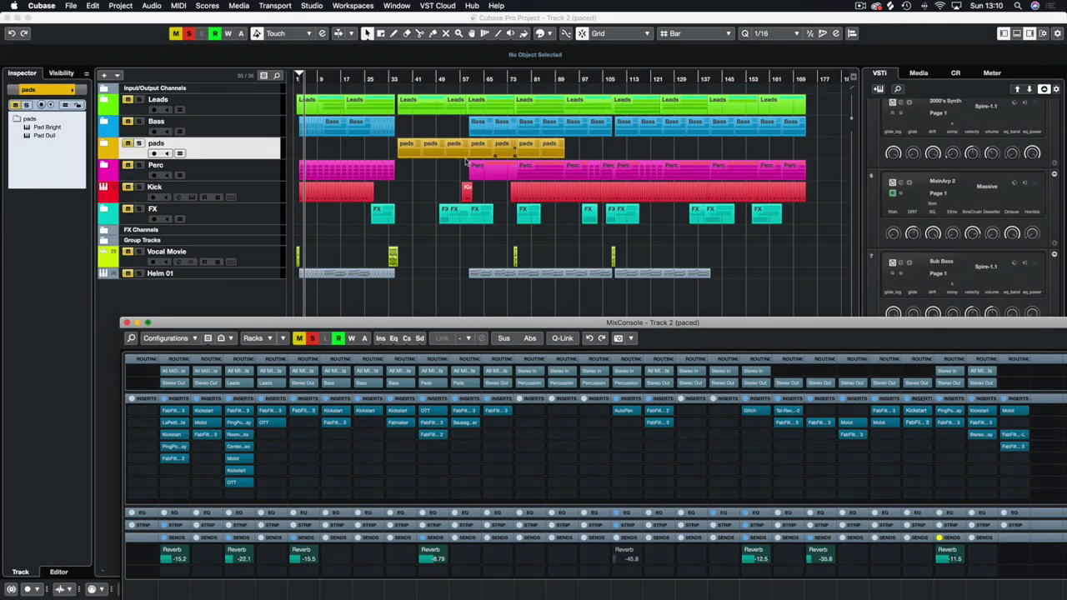
click(340, 131)
key(p)
key(l)
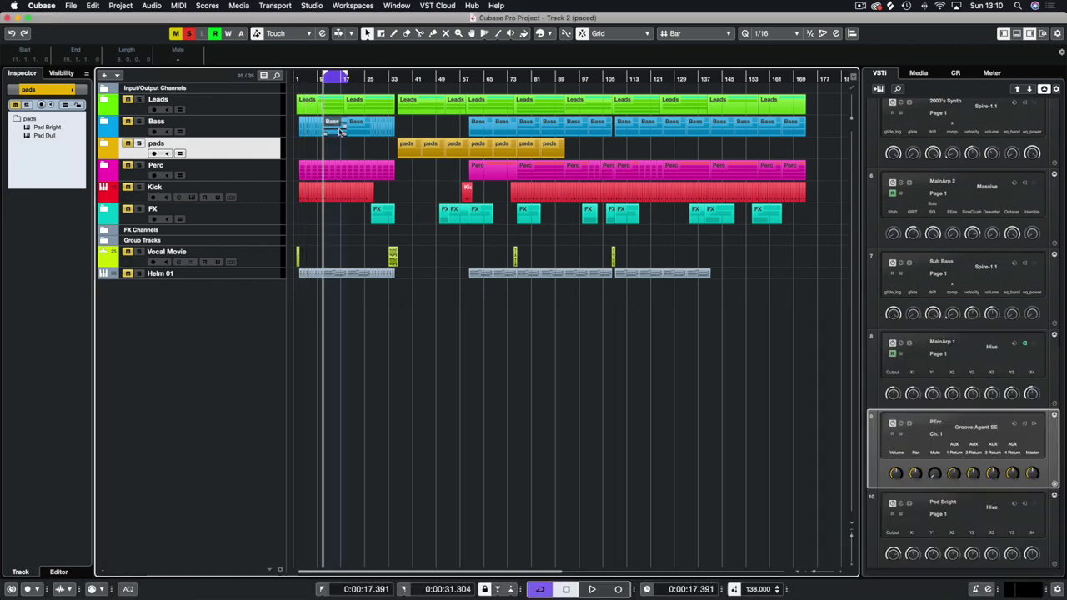
key(space)
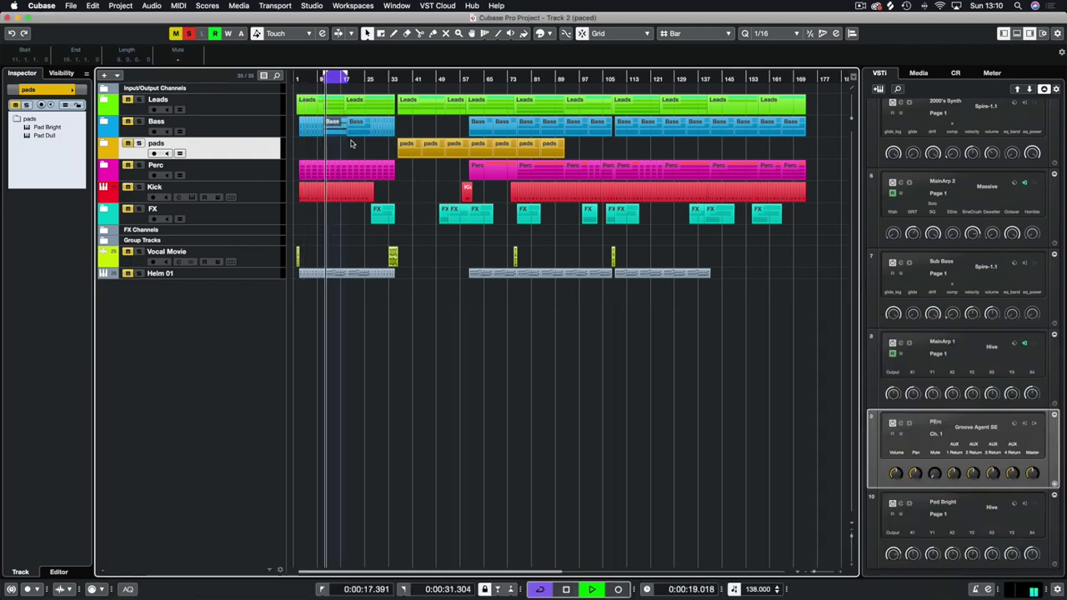
key(p)
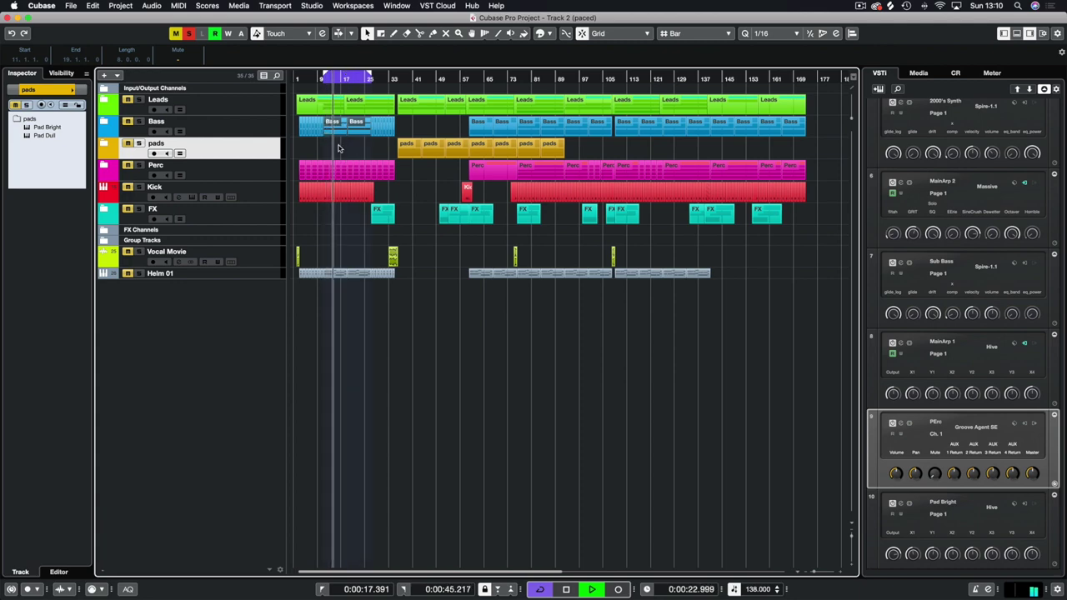
Reopen the MixConsole maximized and bypass the inserts on the Leads group, MainArp 1 and MainArp 2.
key(F3)
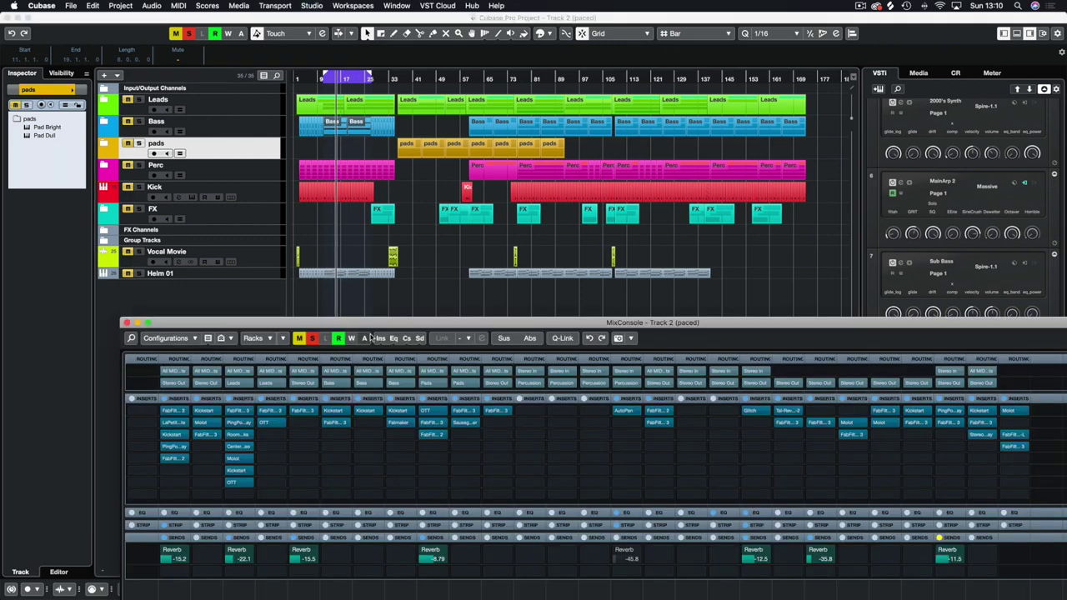
drag(367, 334, 254, 21)
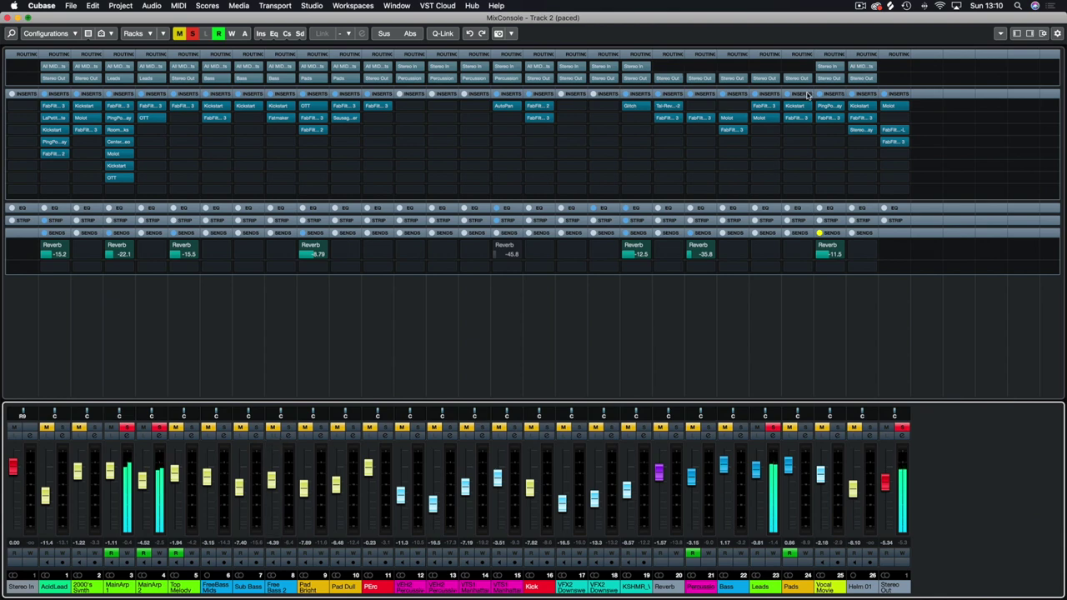
click(756, 95)
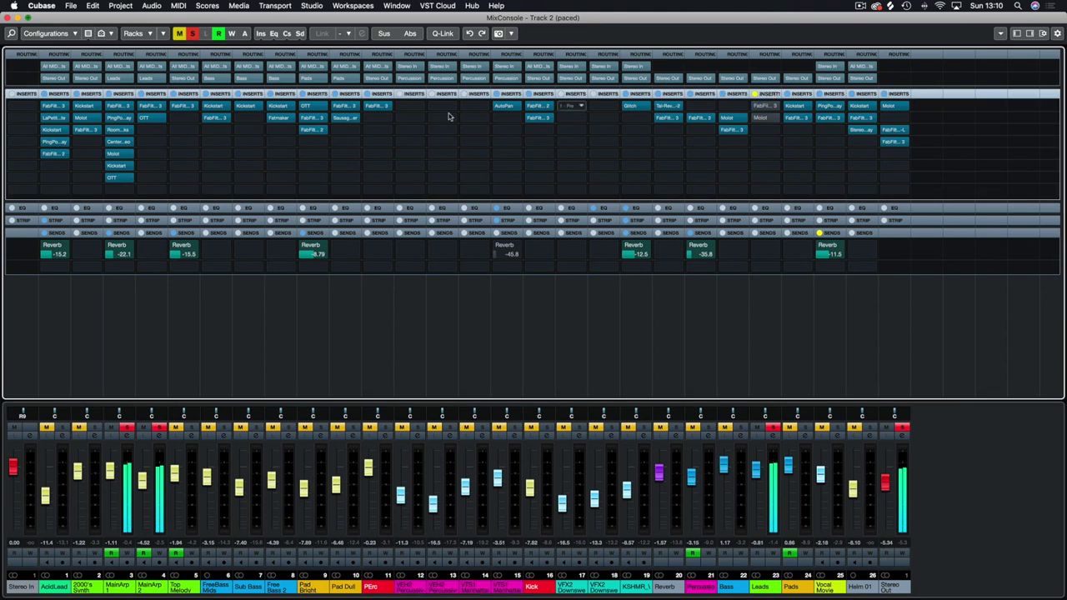
click(109, 94)
click(141, 94)
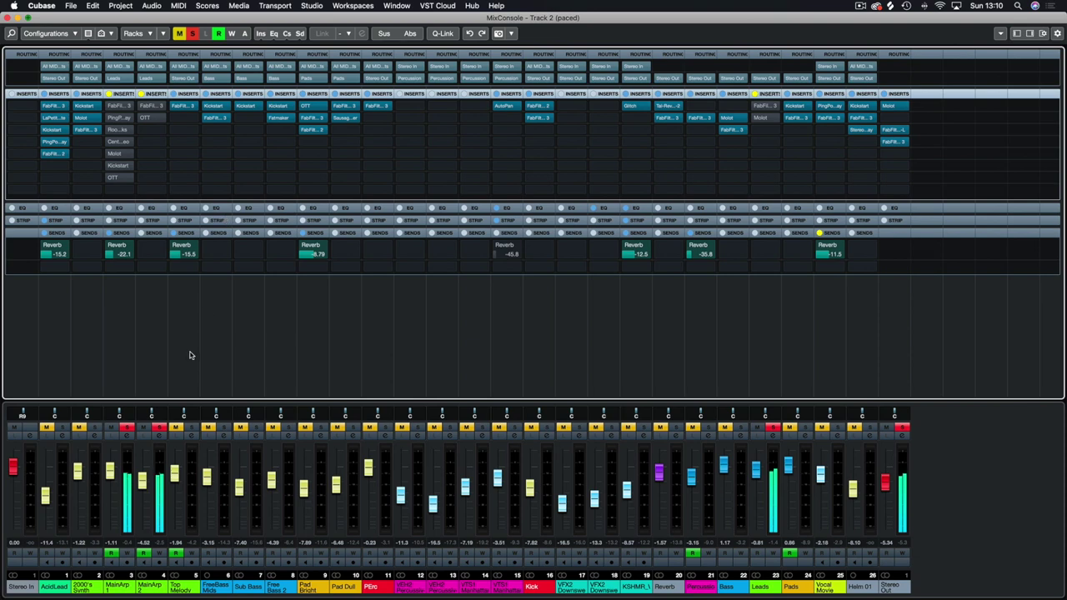
Remove MainArp 2 from the solo, then re-enable MainArp 1's first insert, FabFilter Pro-Q 3, and open its window.
click(160, 428)
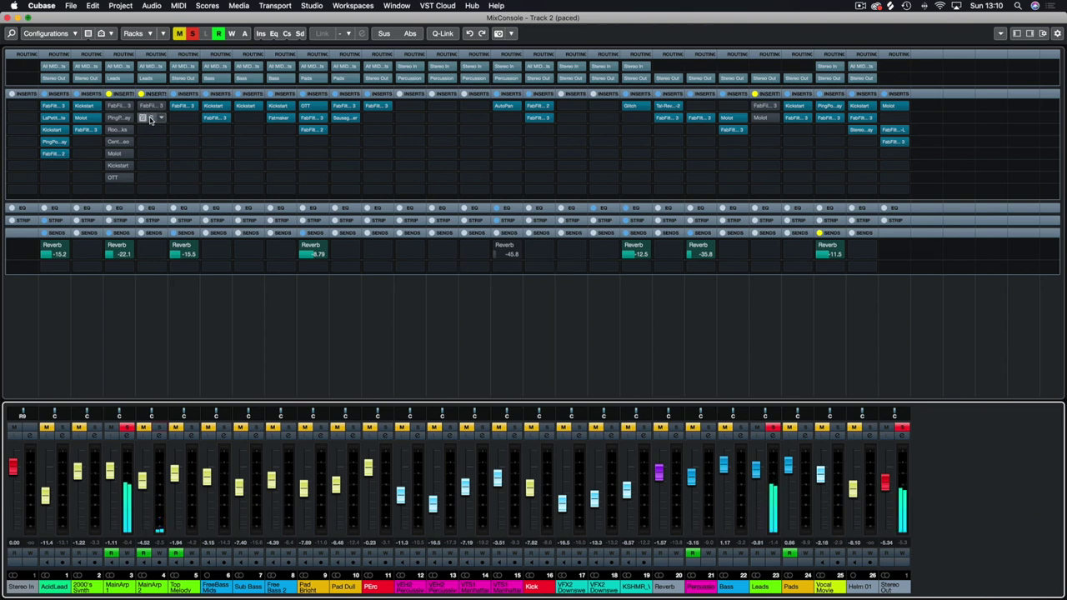
click(110, 106)
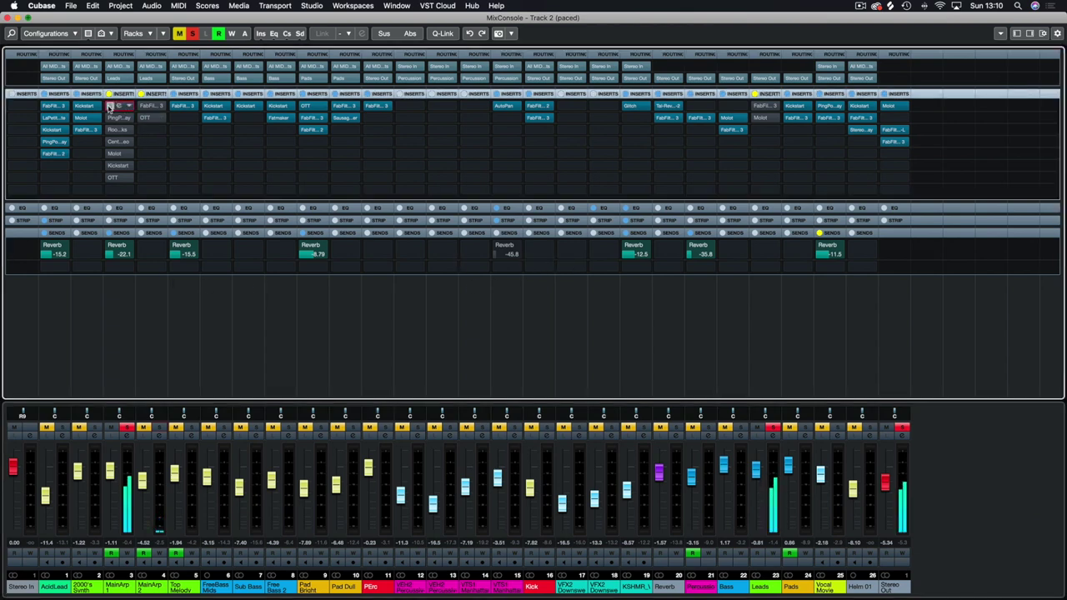
click(121, 107)
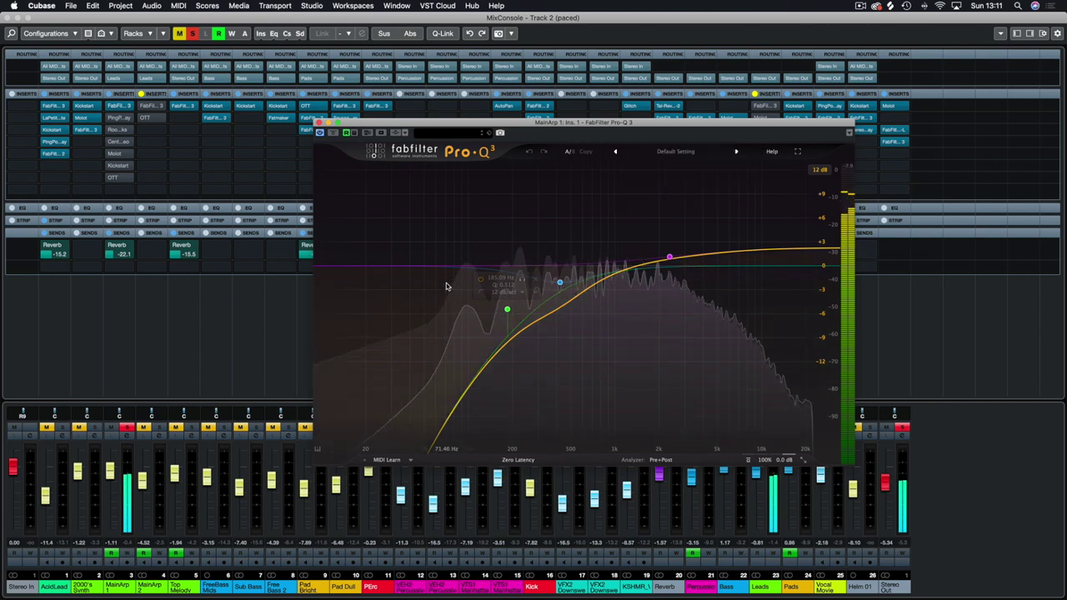
Re-enable the PingPongDelay insert on MainArp 1, view its settings, and close the delay and Pro-Q 3 windows.
click(117, 118)
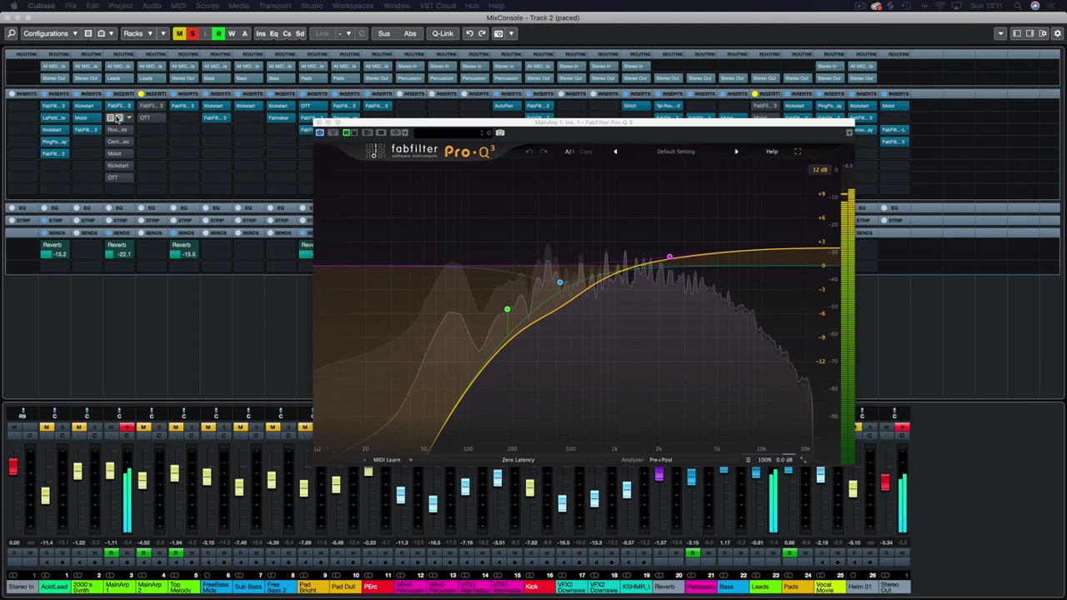
click(109, 119)
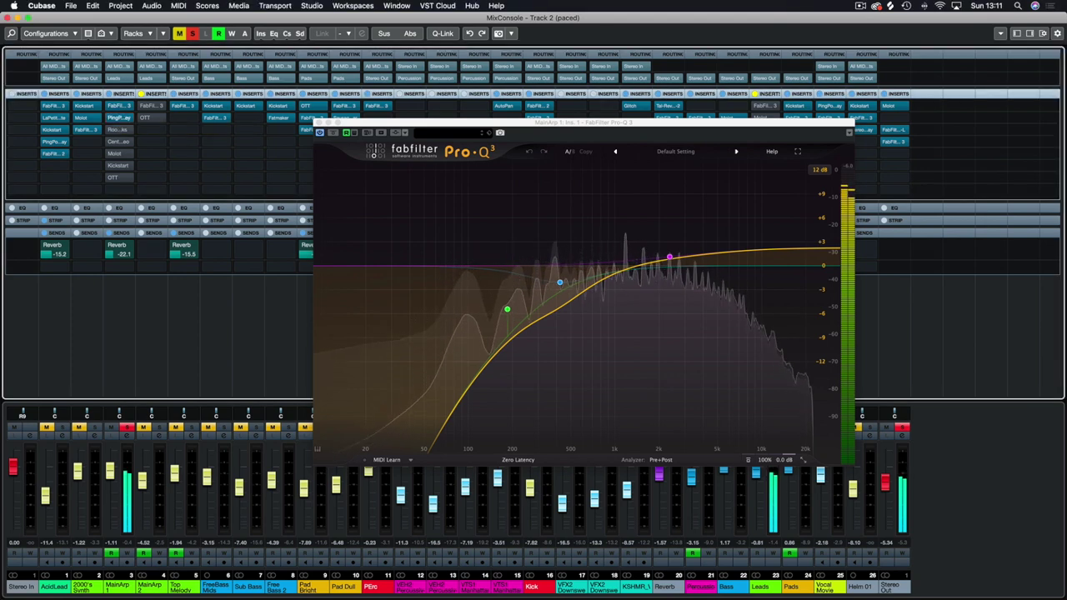
drag(804, 69, 553, 172)
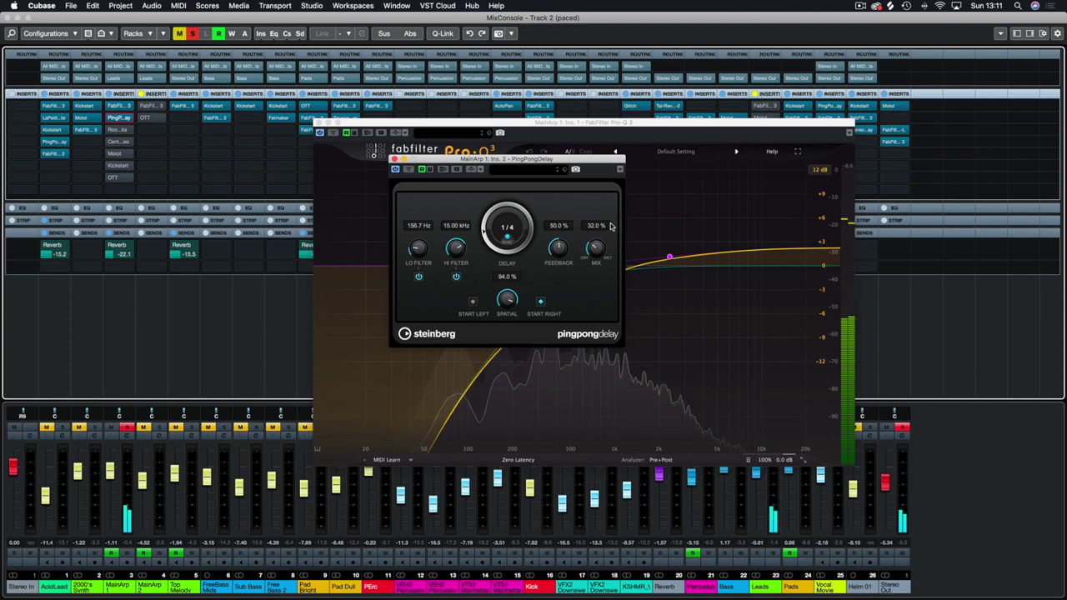
click(394, 158)
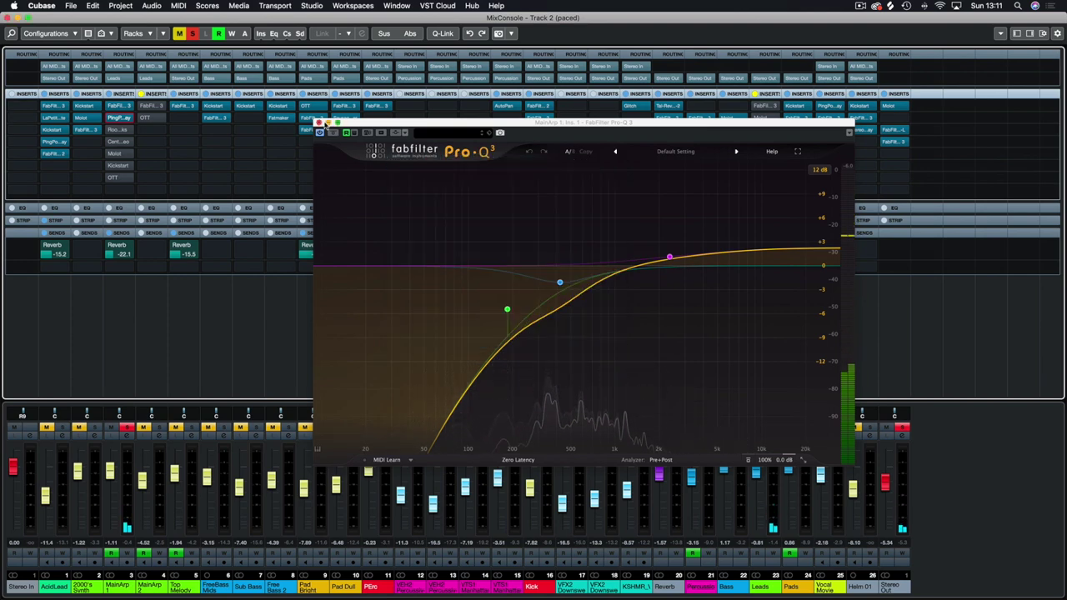
click(319, 132)
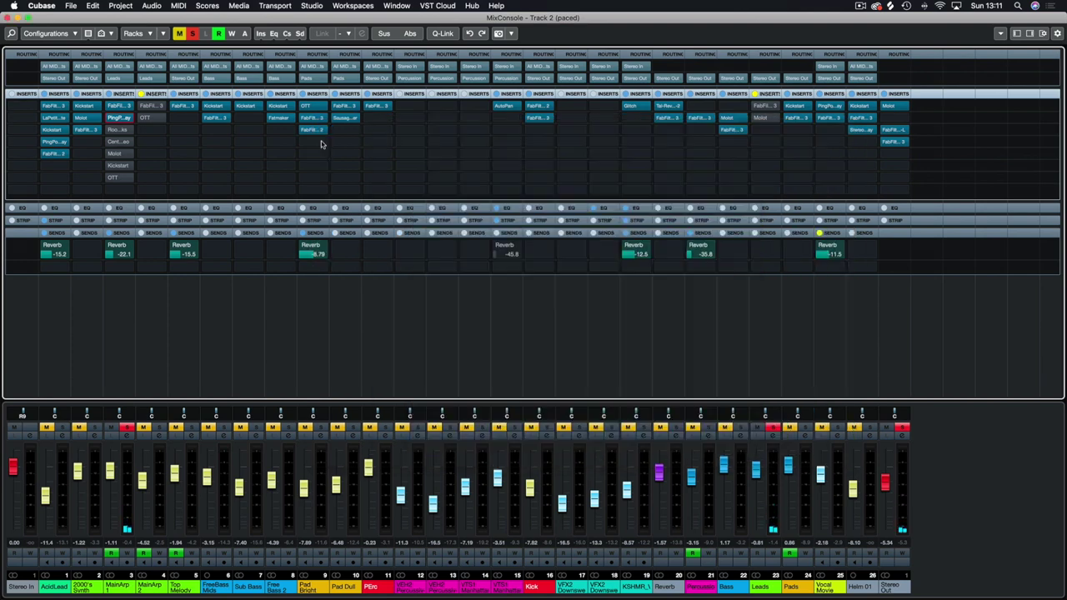
Open the RoomWorks reverb on MainArp 1, take it out of bypass, and close its window.
click(119, 131)
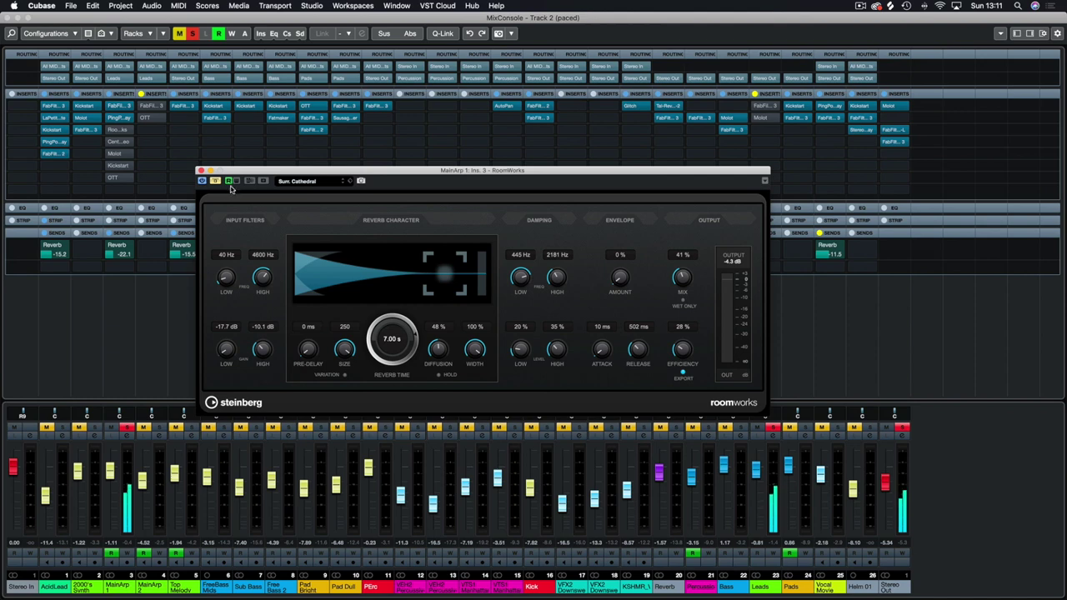
click(215, 181)
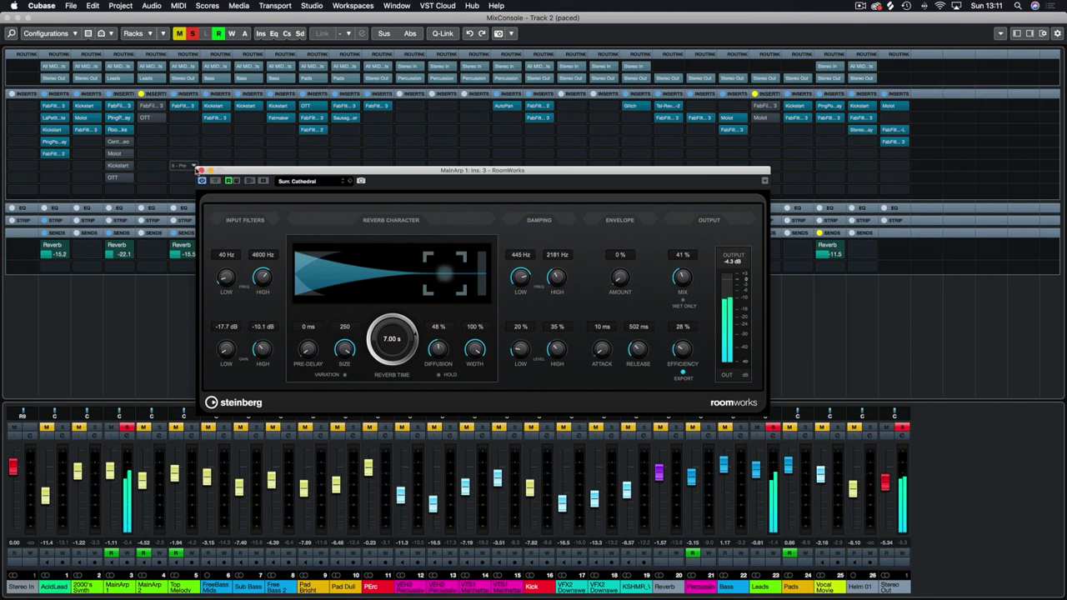
click(201, 170)
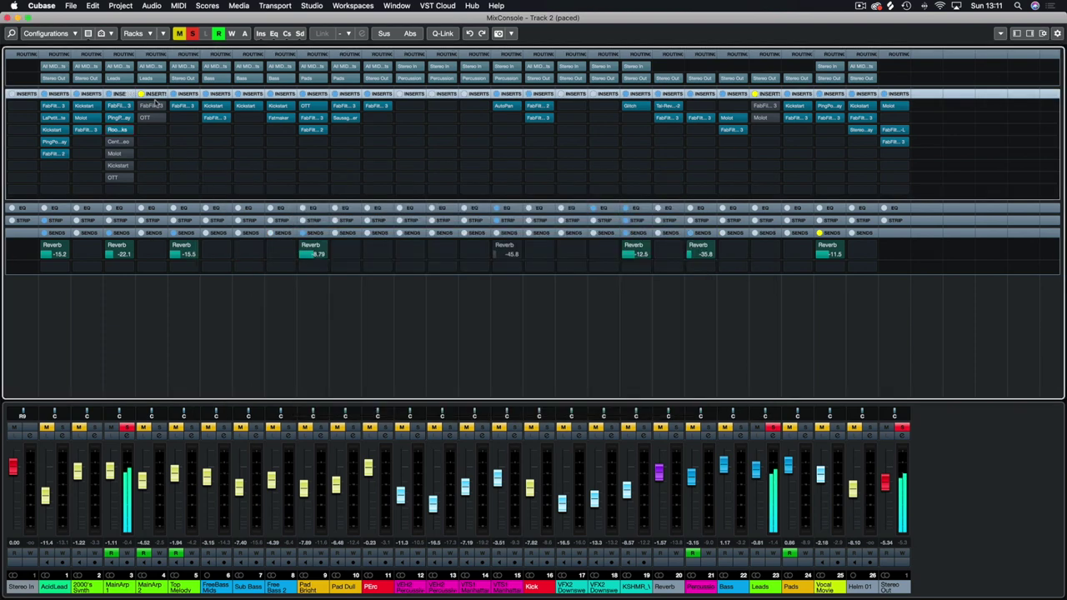
Open the Center Stereo insert on MainArp 1, take it out of bypass, and close its window.
double_click(116, 142)
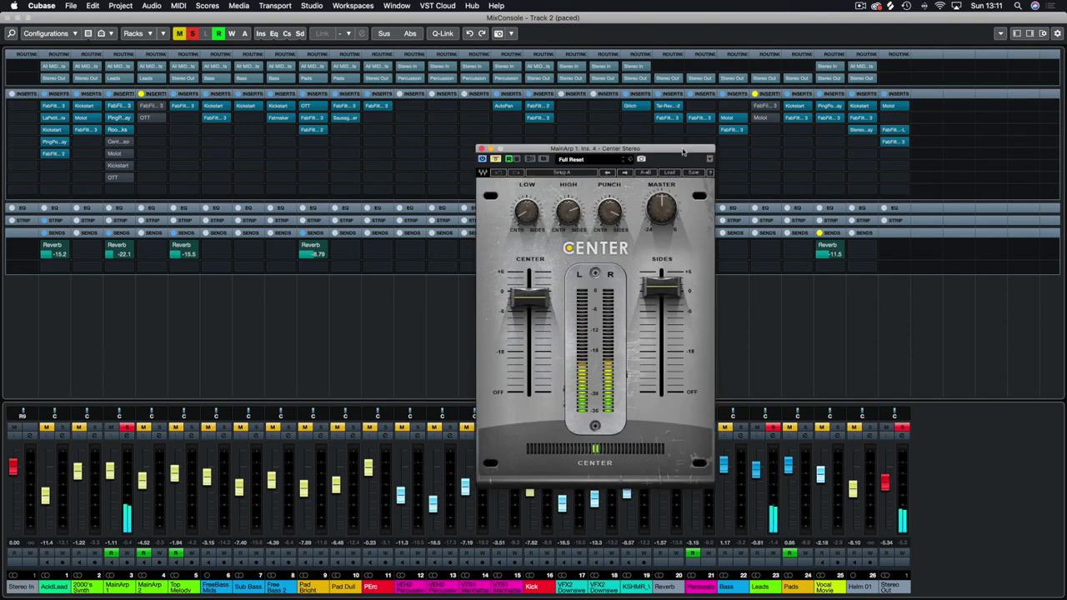
drag(547, 143, 421, 93)
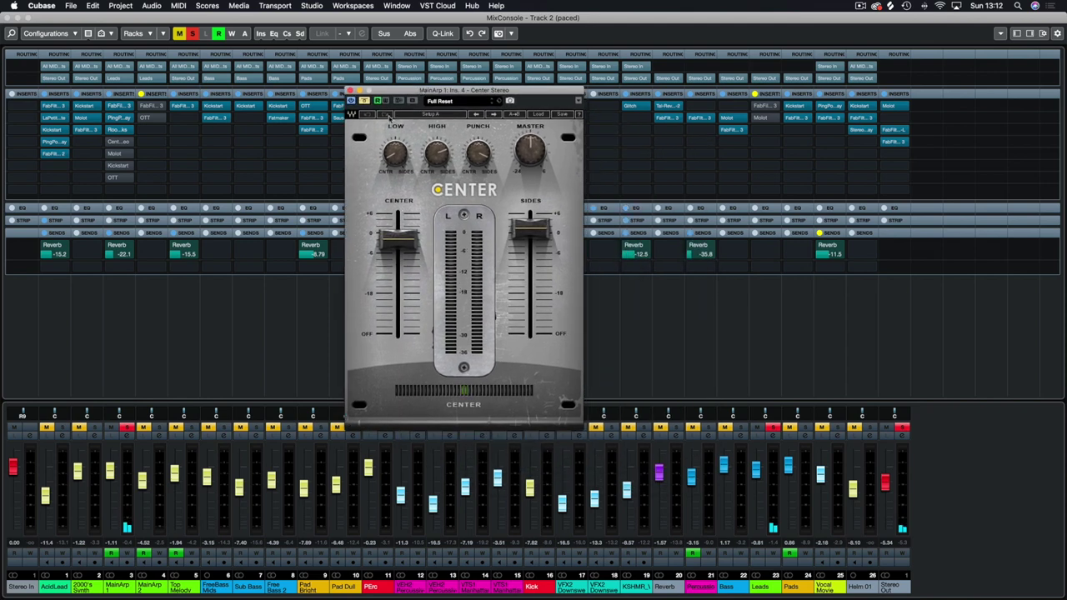
click(367, 101)
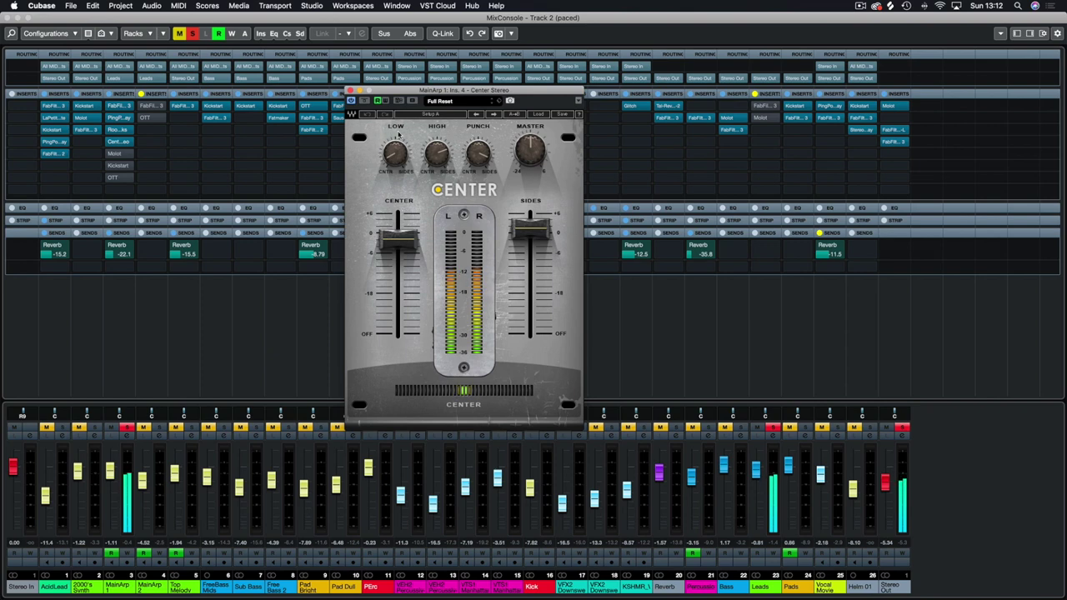
click(351, 89)
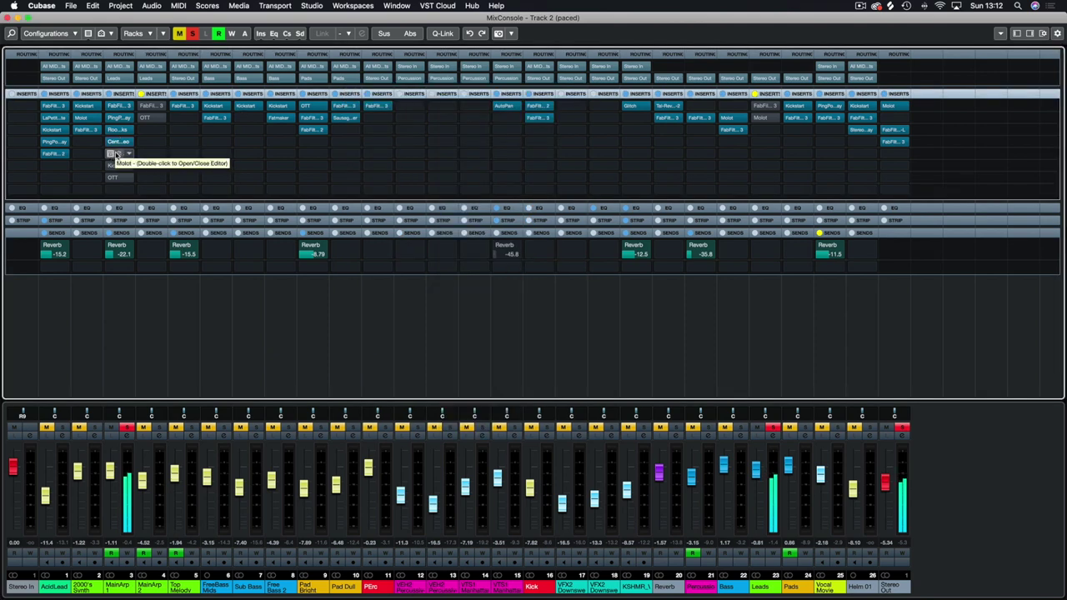
Re-enable the Molot compressor on MainArp 1, compare the sound with it bypassed and active, and close its window.
click(110, 153)
drag(525, 141, 391, 85)
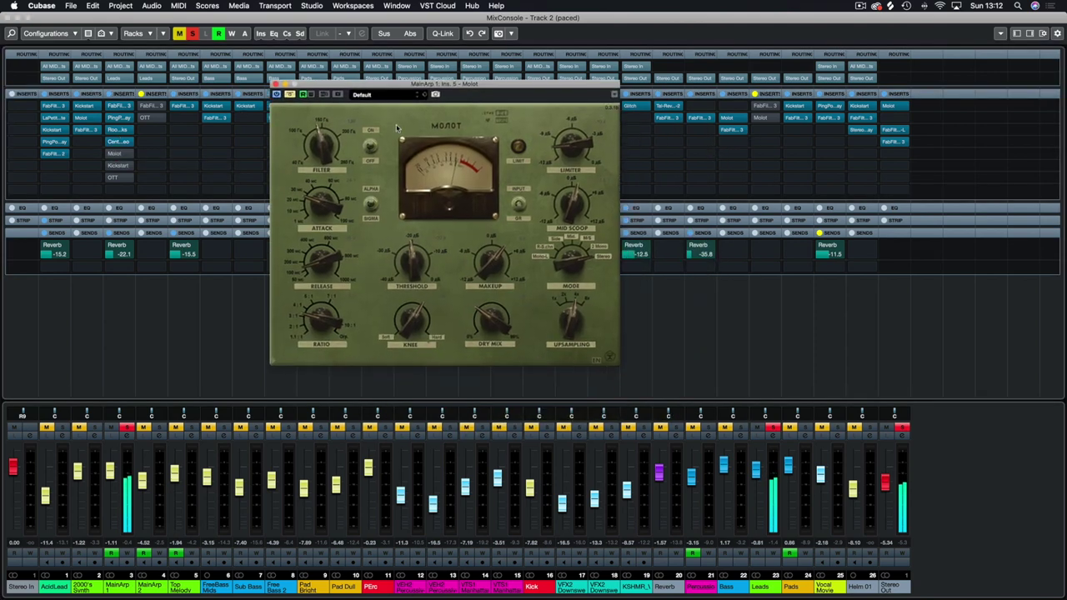
click(291, 95)
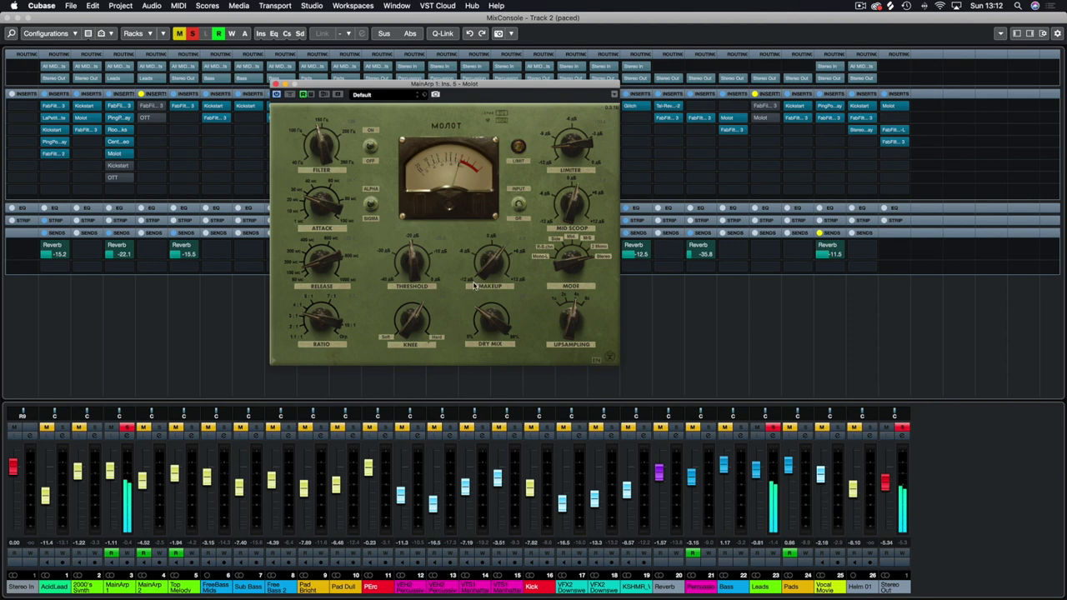
click(292, 96)
click(292, 96)
click(293, 96)
click(292, 96)
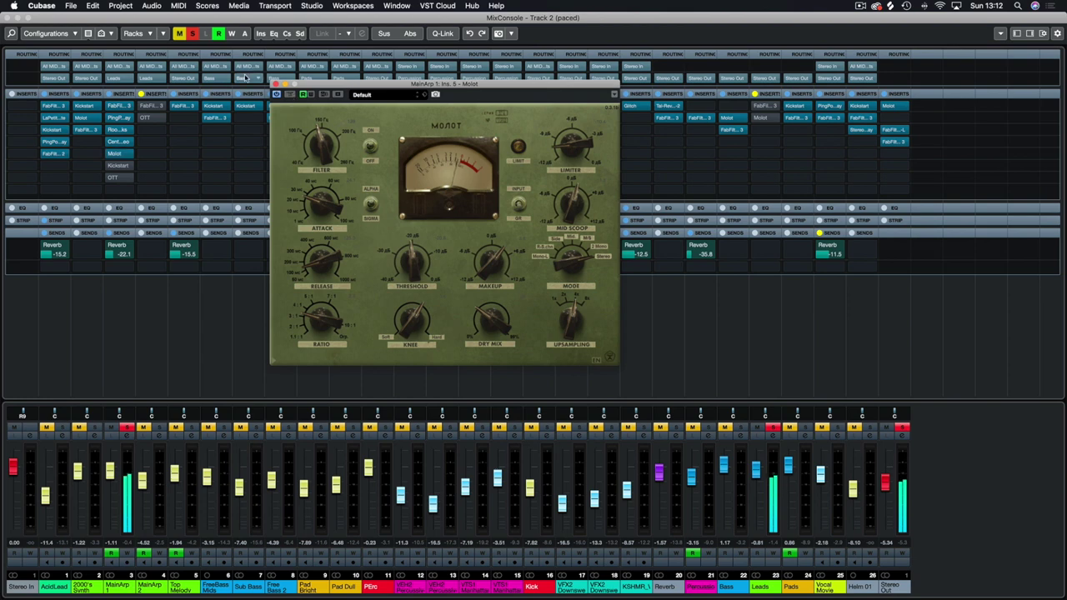
click(276, 85)
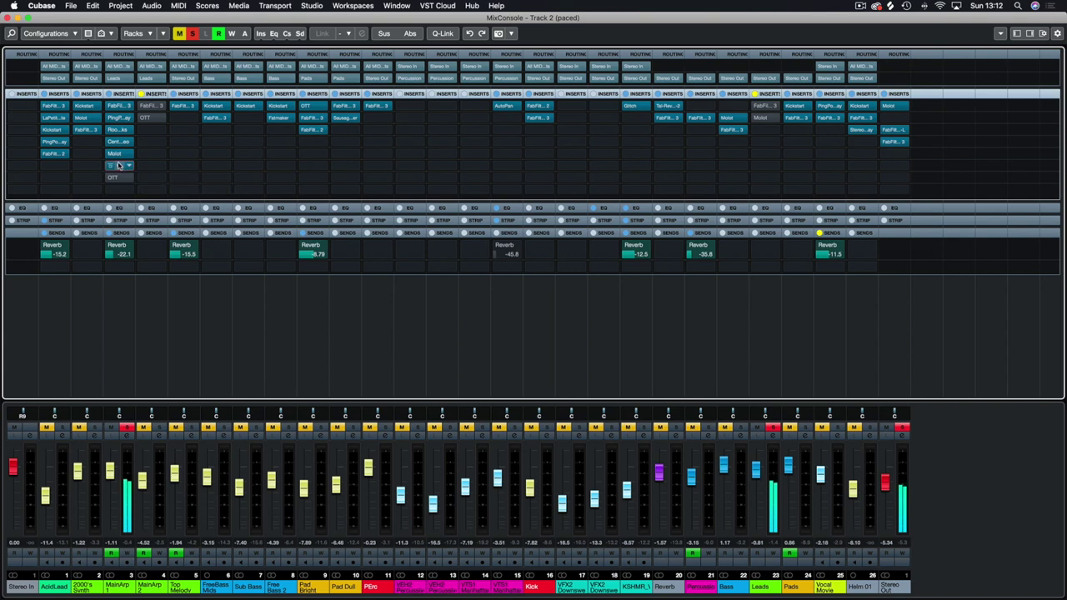
Re-enable Kickstart and OTT on MainArp 1, compare OTT bypassed and active during playback, and close its window.
click(111, 179)
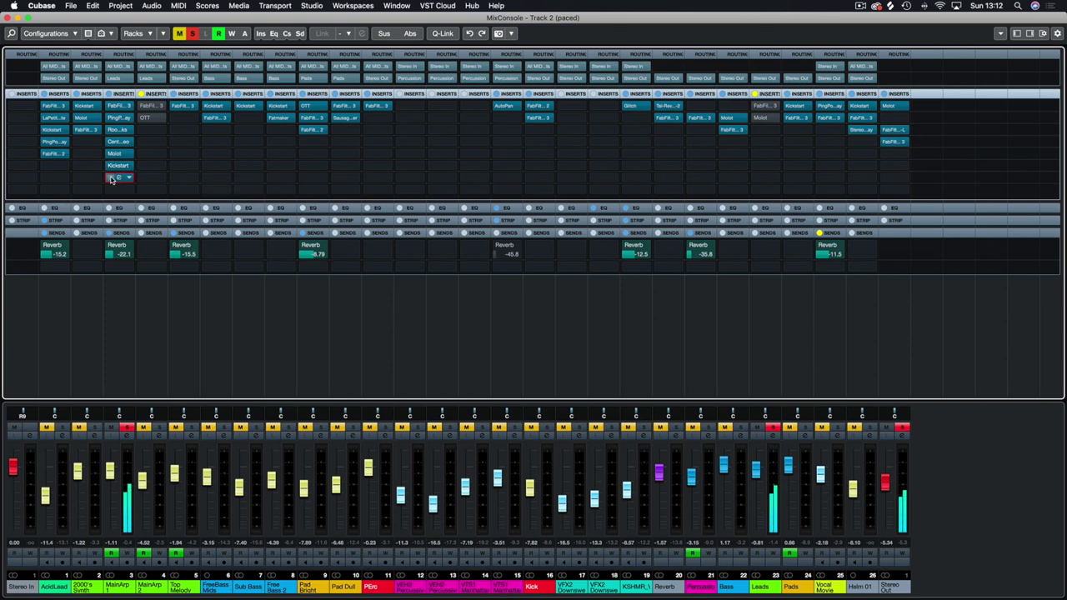
click(115, 180)
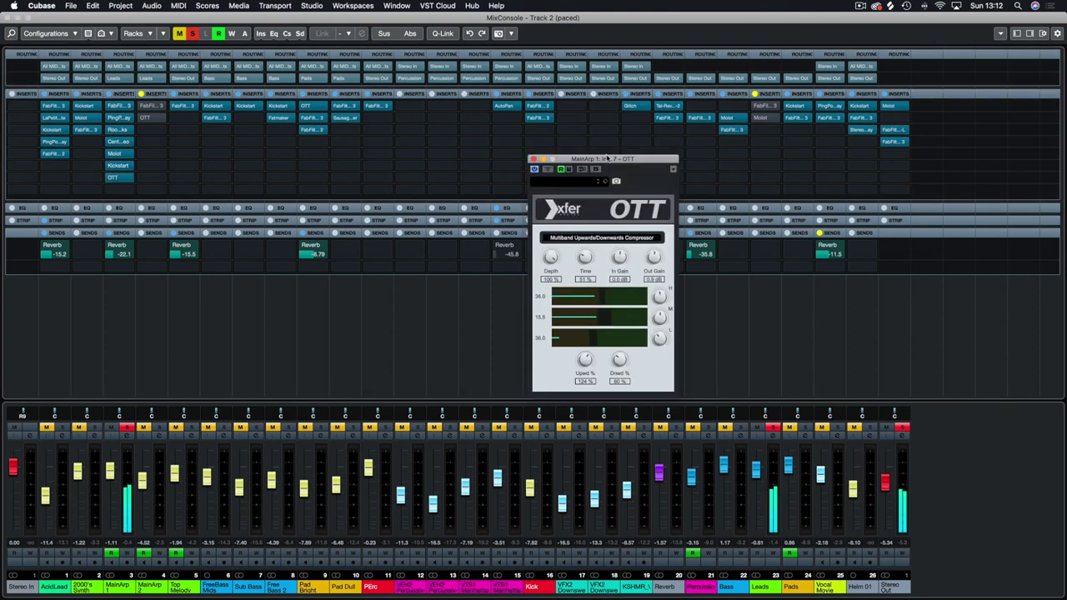
drag(607, 158, 430, 88)
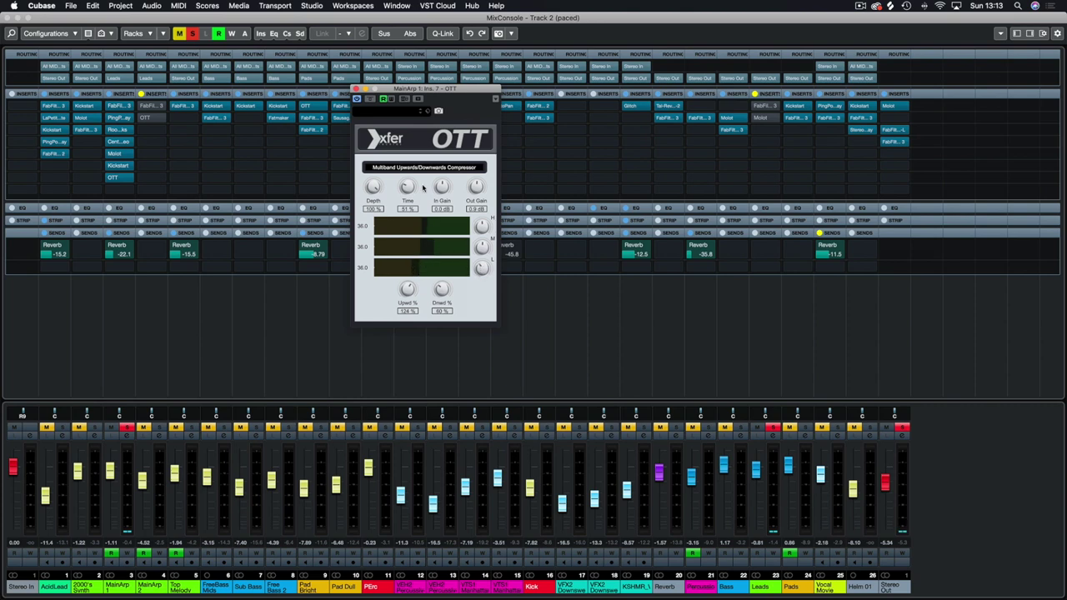
key(space)
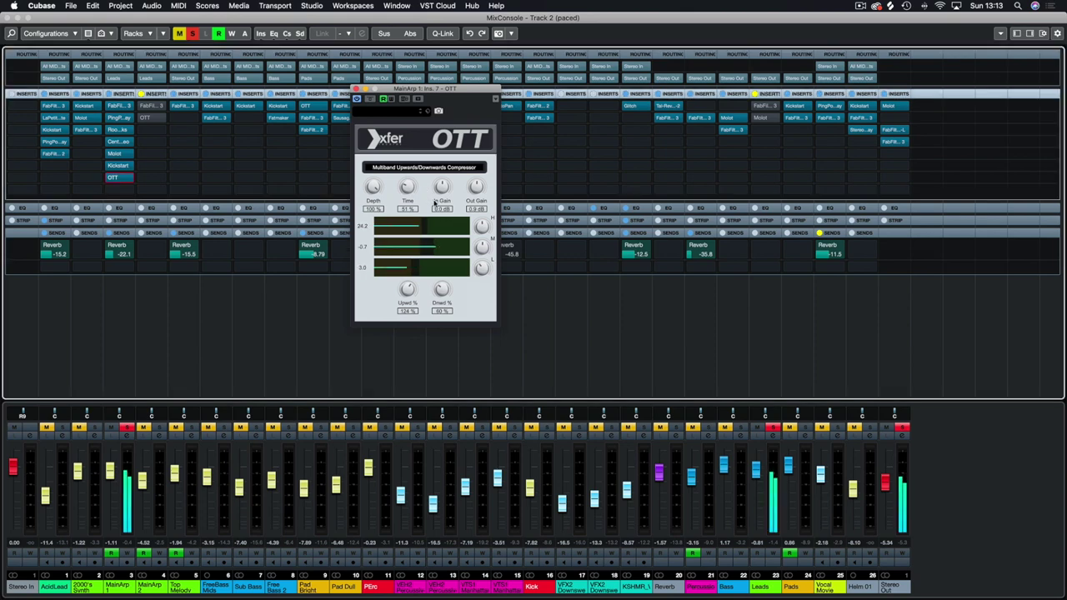
click(369, 99)
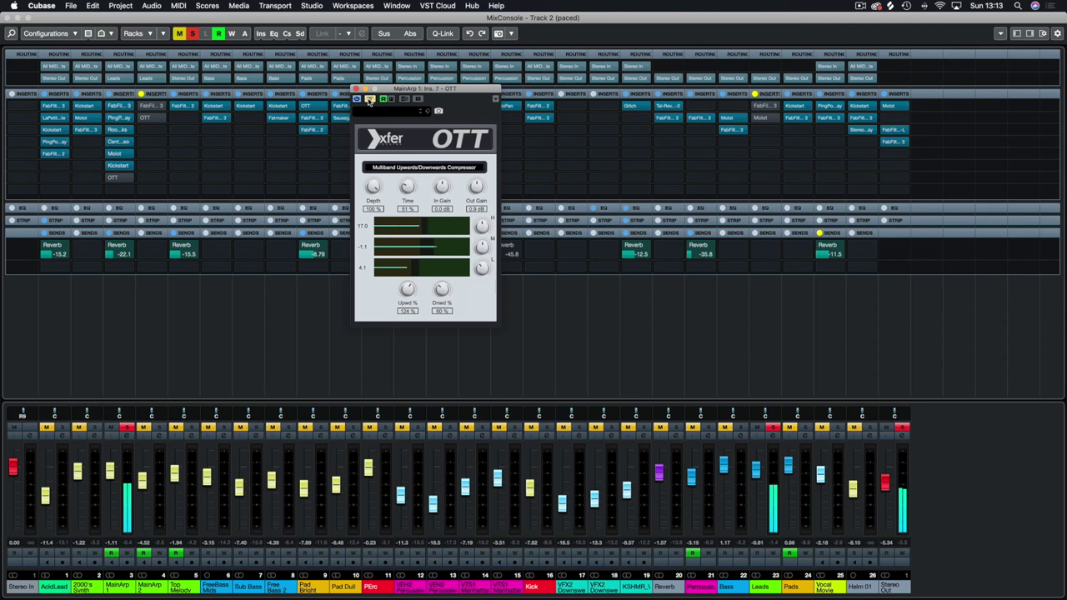
click(356, 88)
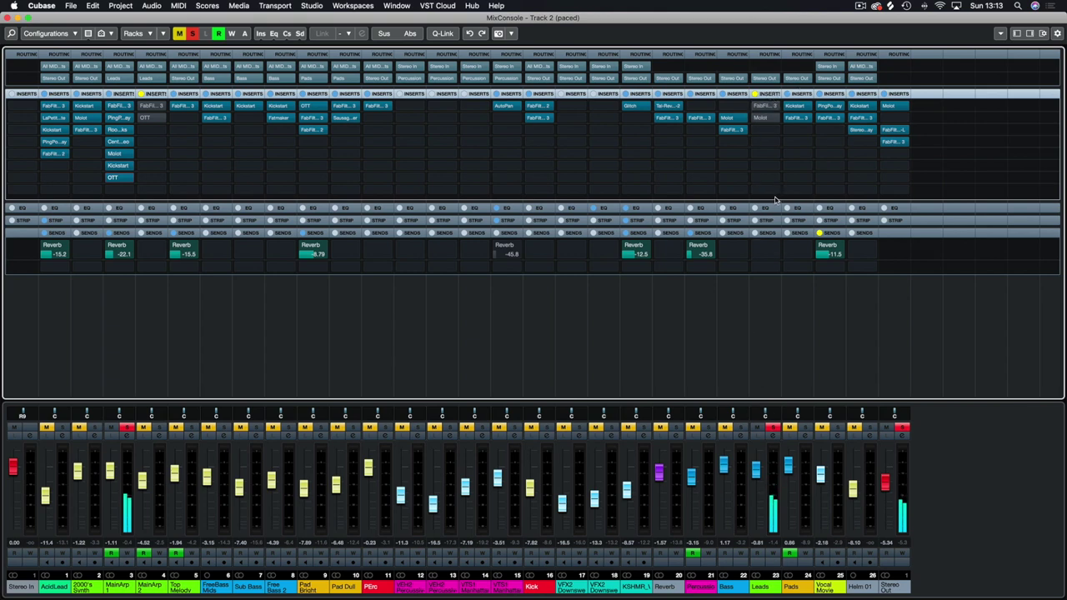
Switch the solo from MainArp 1 to MainArp 2 and re-enable MainArp 2's FabFilter Pro-Q 3 from its plug-in window.
click(158, 427)
click(126, 428)
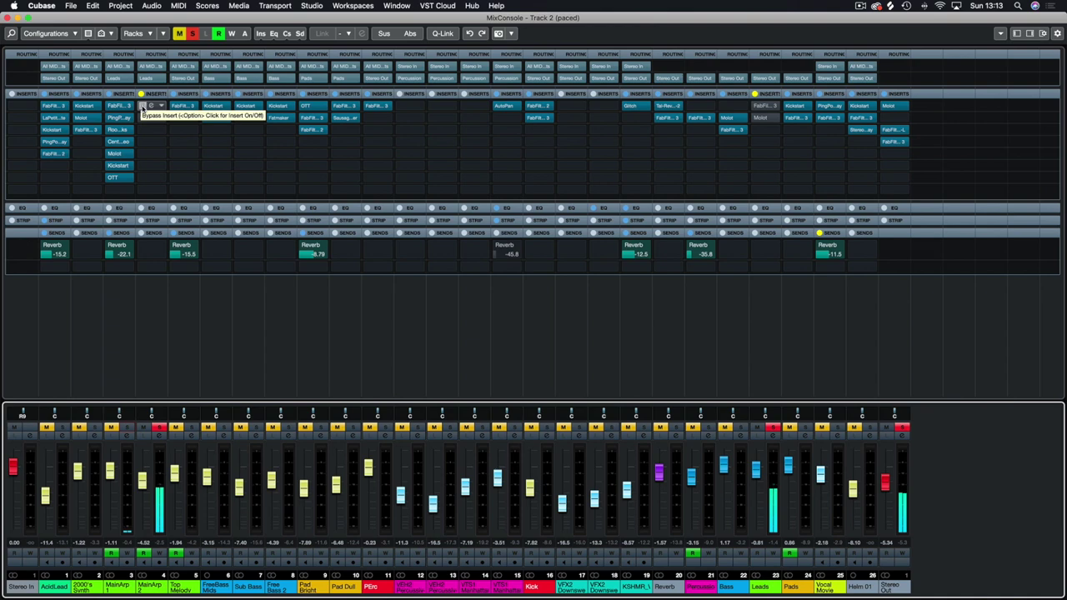
click(141, 107)
click(153, 107)
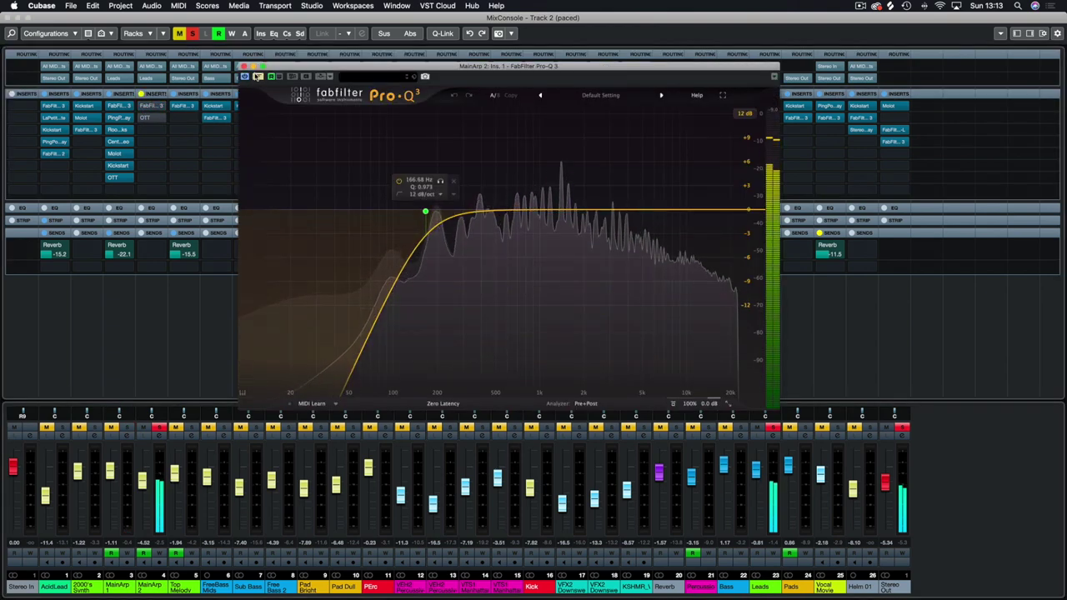
click(258, 76)
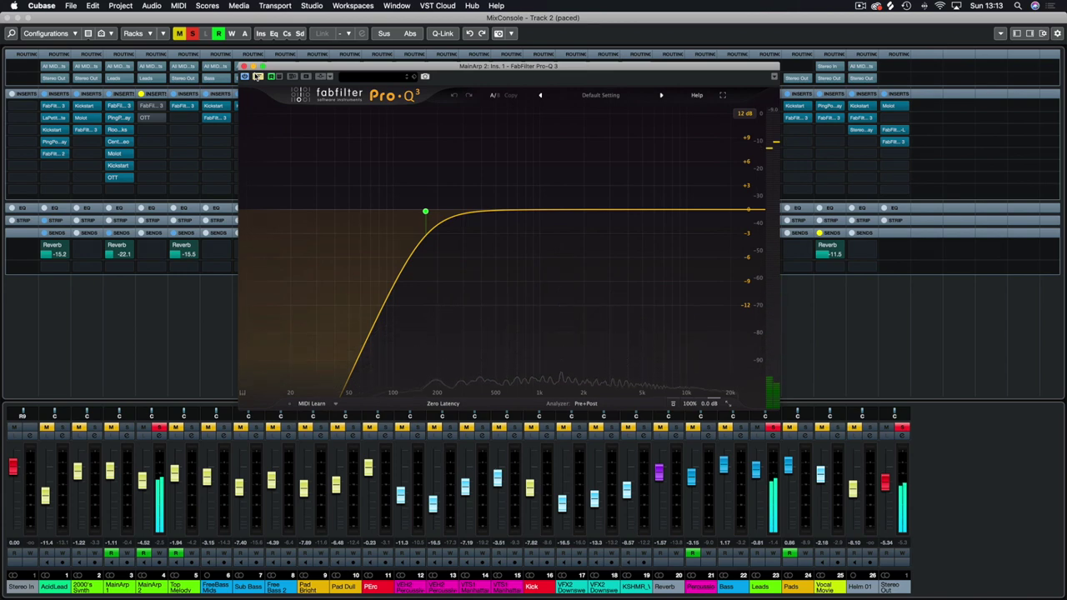
click(250, 74)
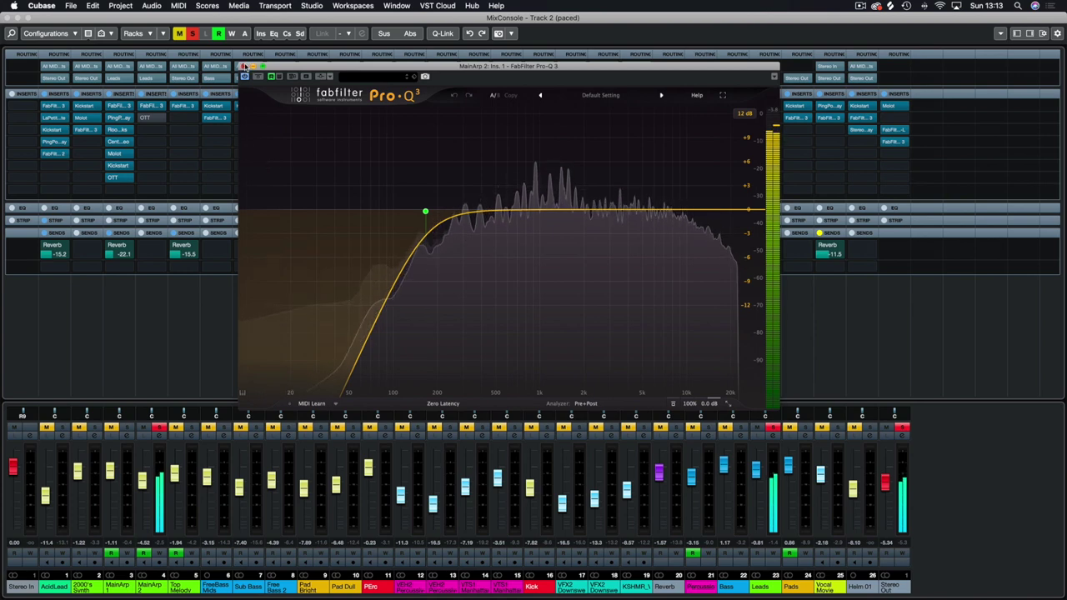
click(243, 66)
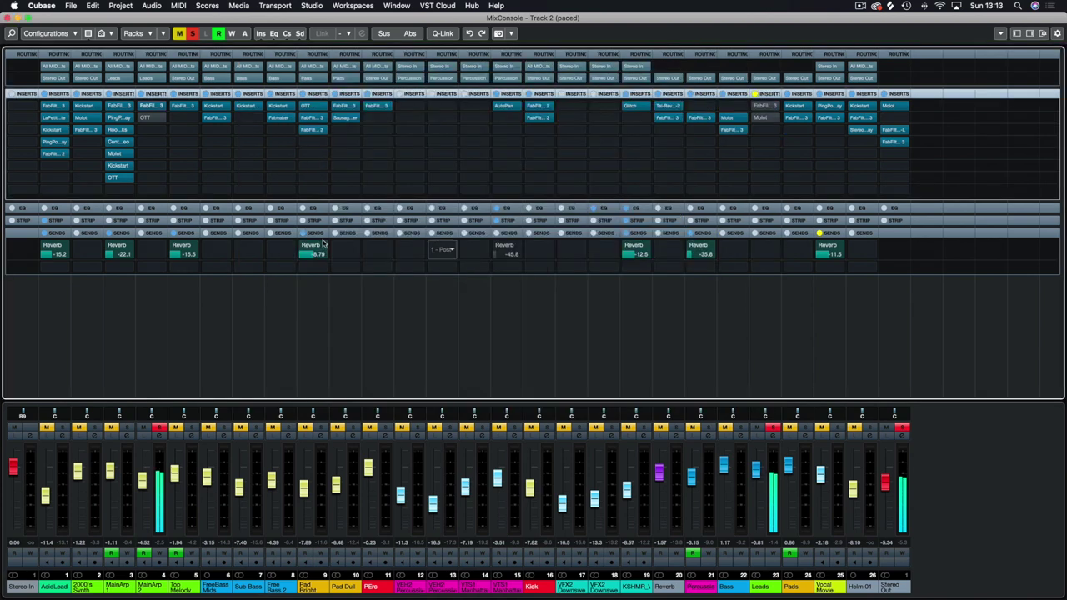
Re-enable OTT on MainArp 2, compare it bypassed and active, and add MainArp 1 back to the solo.
click(127, 427)
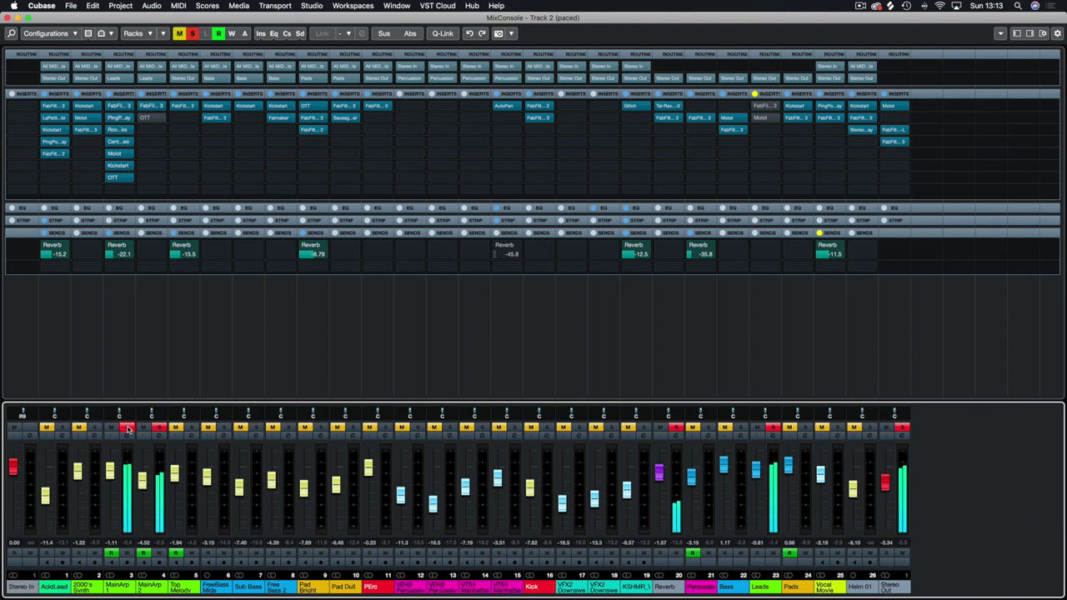
click(128, 428)
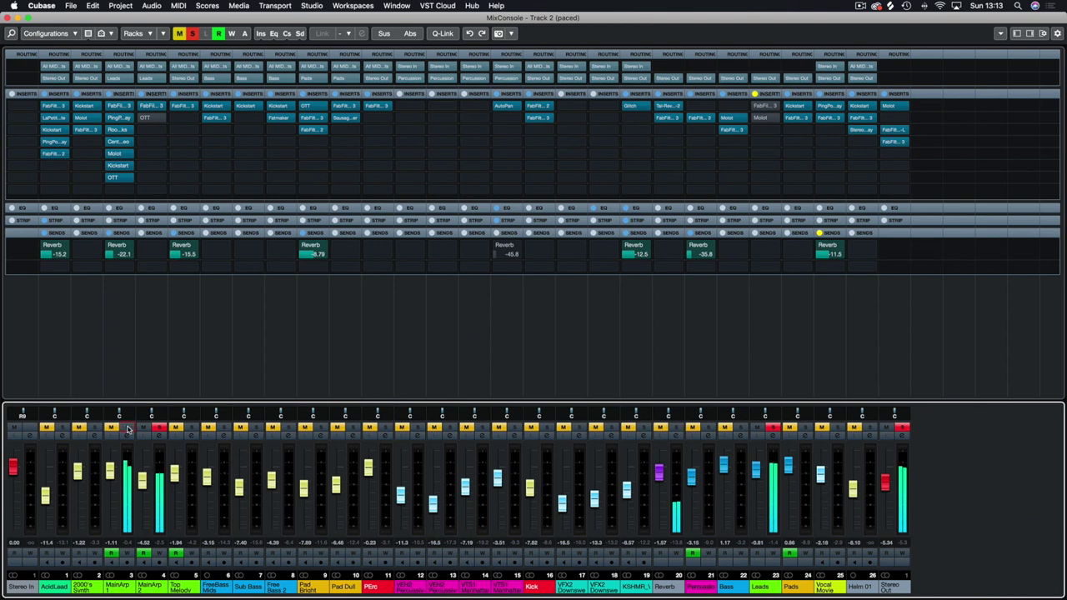
click(151, 122)
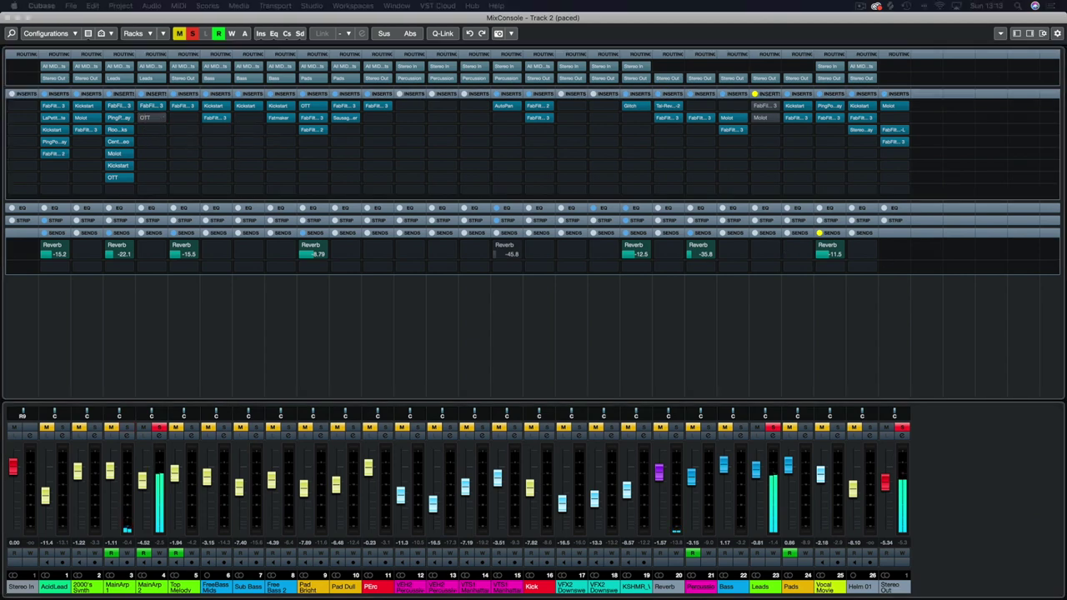
drag(708, 27, 445, 136)
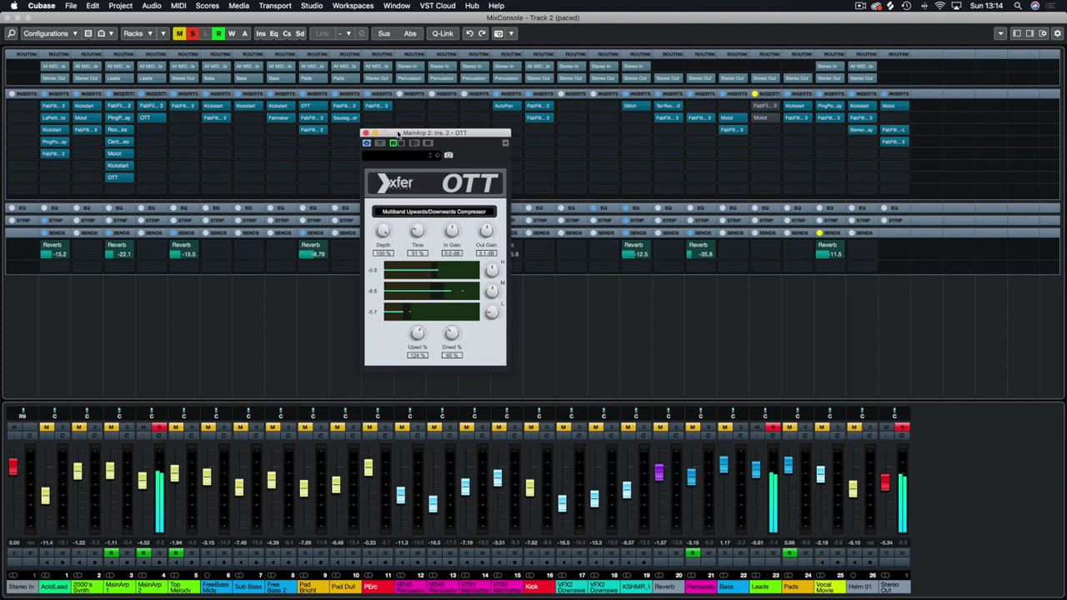
drag(398, 135, 317, 109)
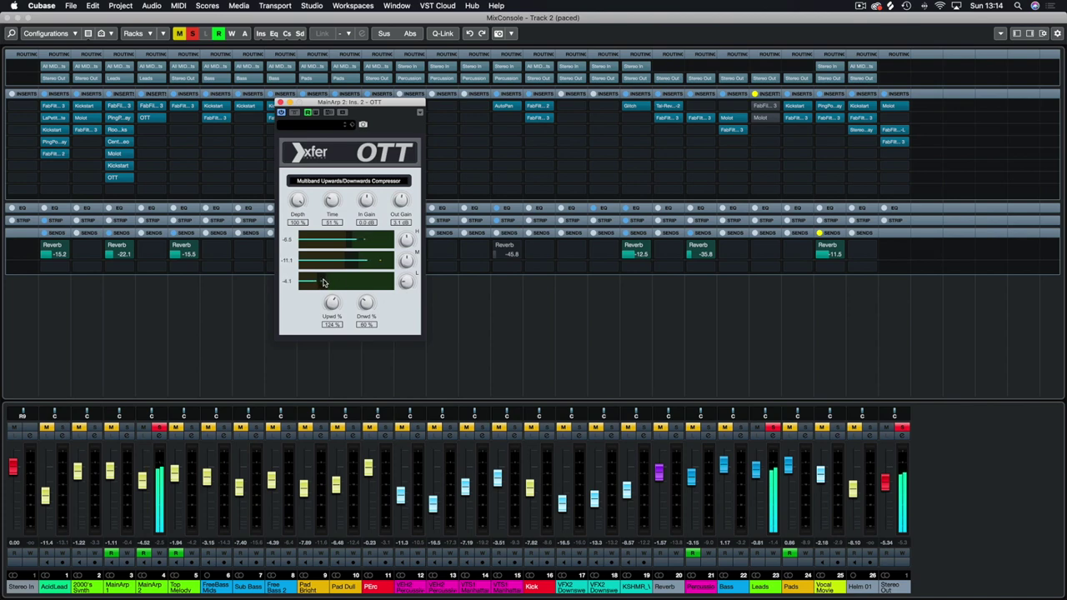
click(293, 112)
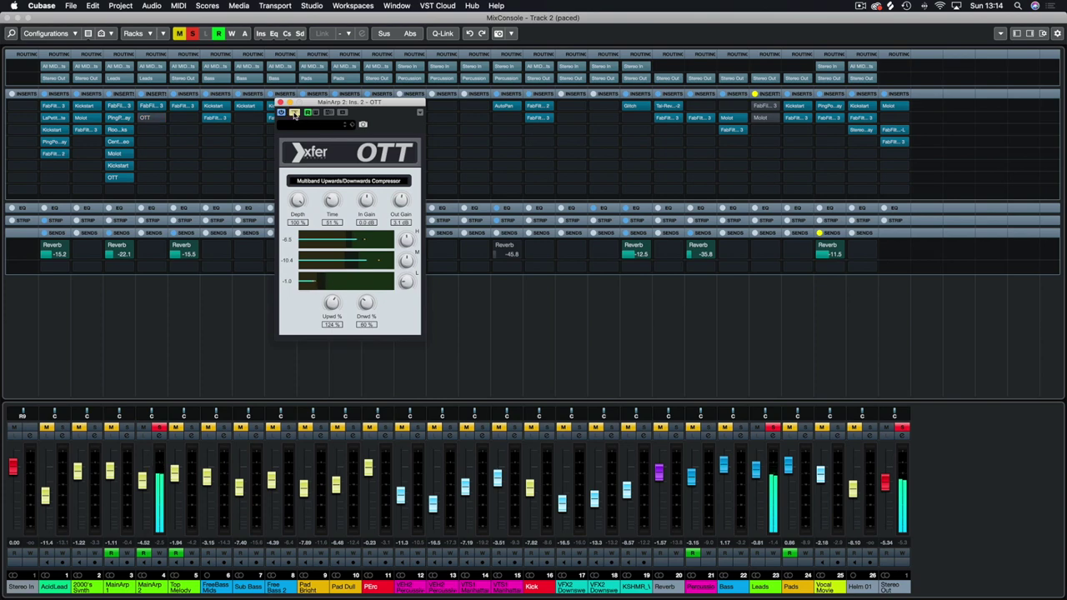
click(294, 113)
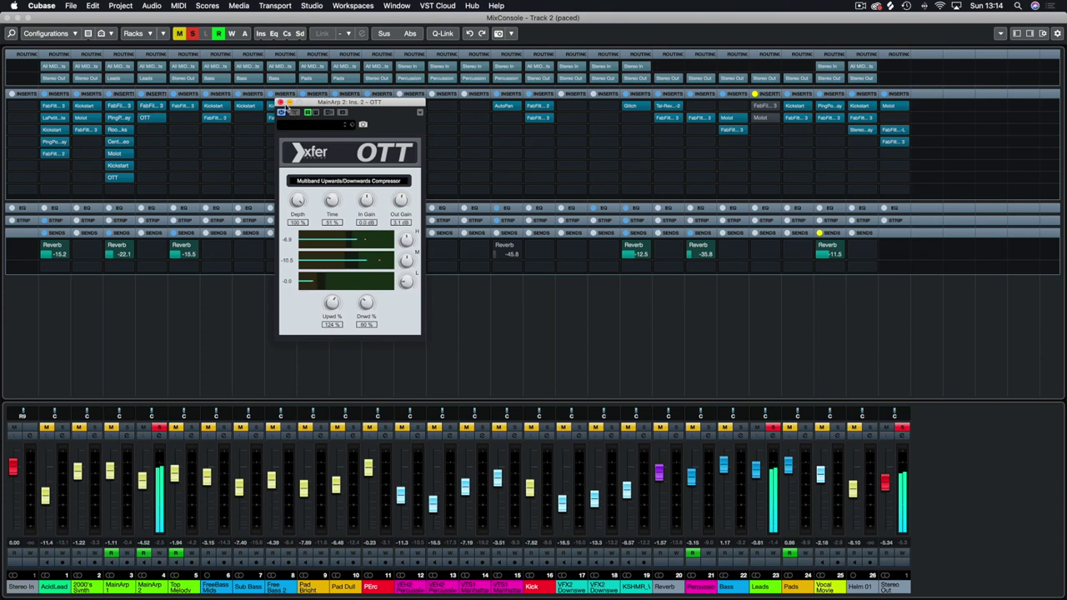
click(126, 429)
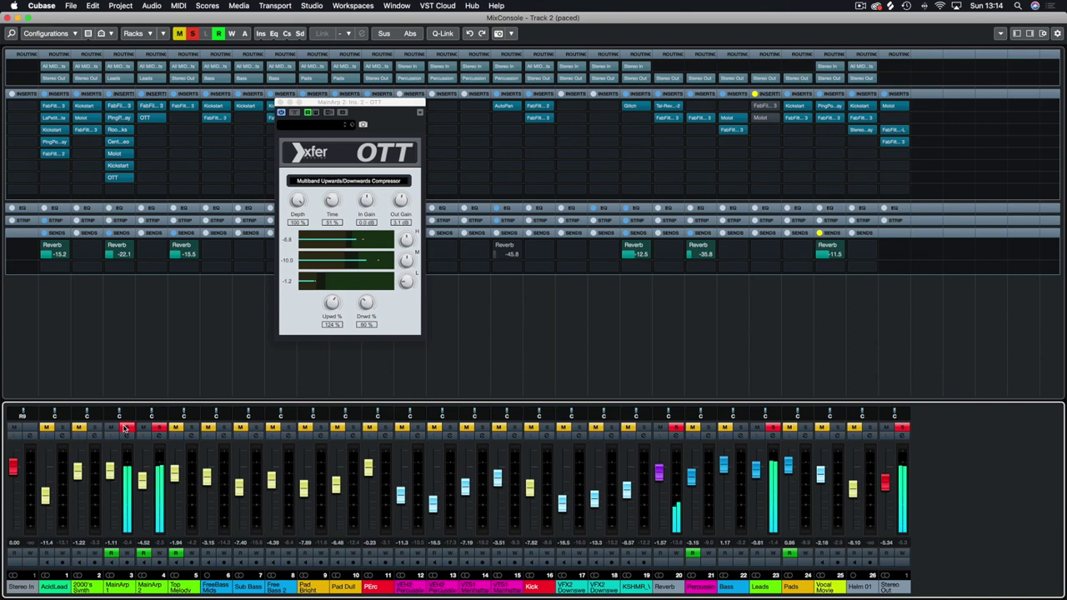
Close MainArp 2's OTT window and inspect the high-cut band of the Leads group's FabFilter Pro-Q 3, keeping its 48 dB/oct slope.
click(280, 105)
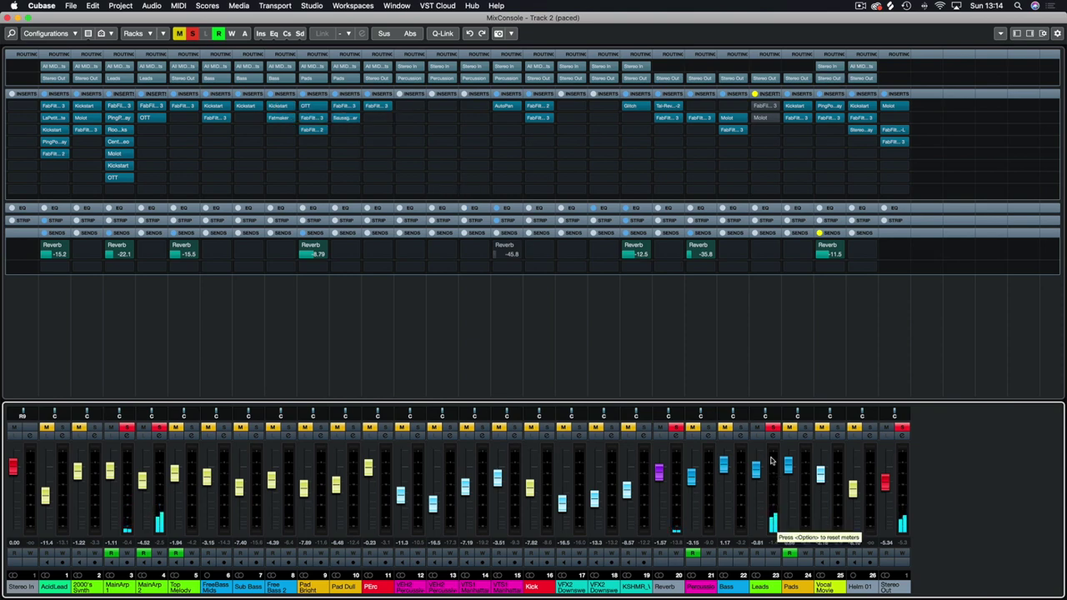
double_click(763, 108)
drag(740, 117, 503, 77)
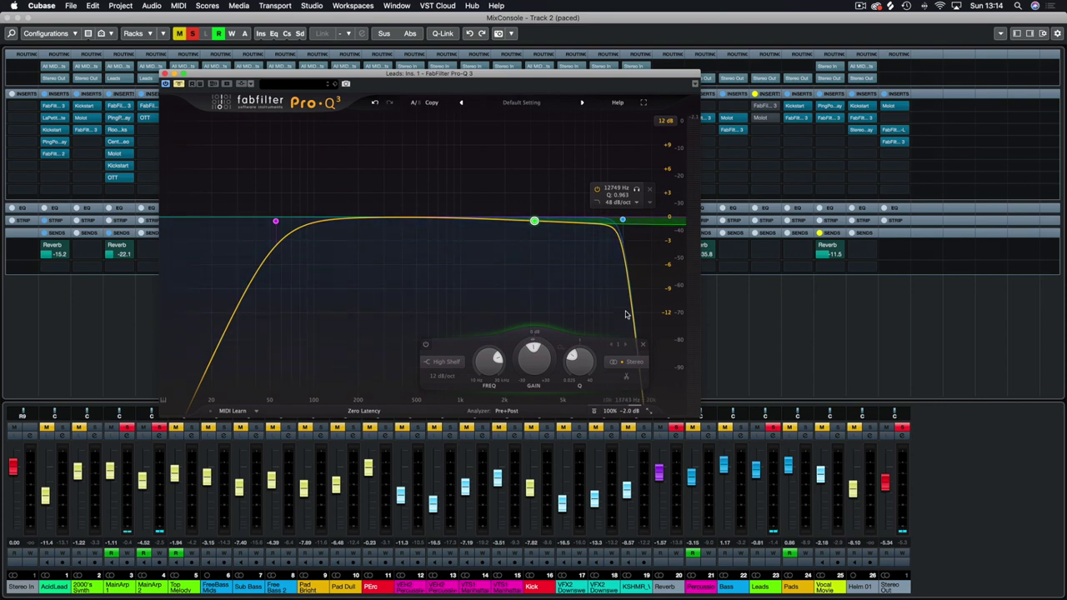
click(622, 203)
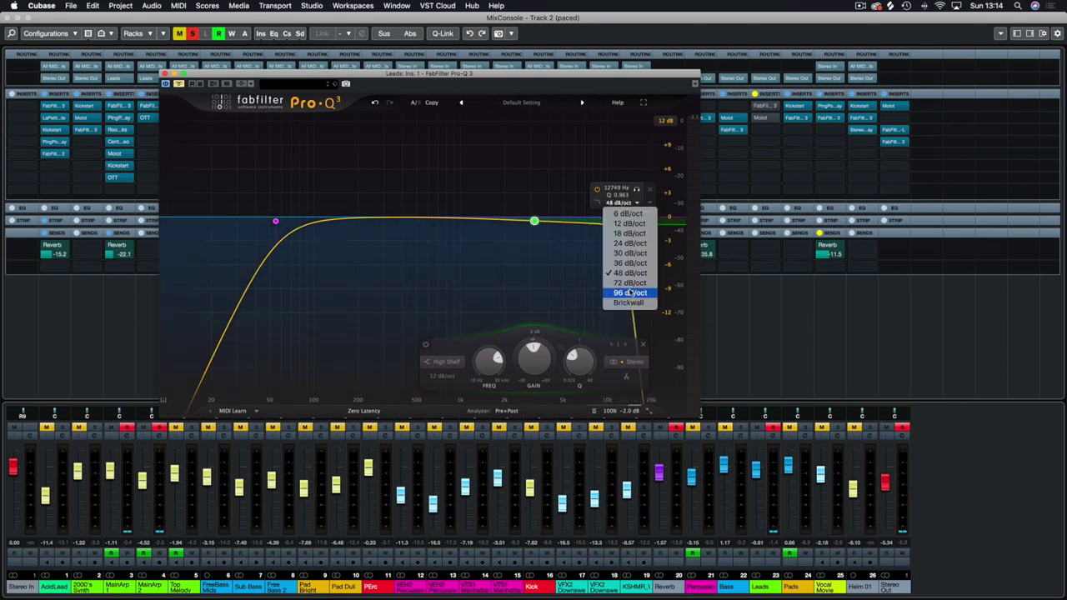
click(631, 273)
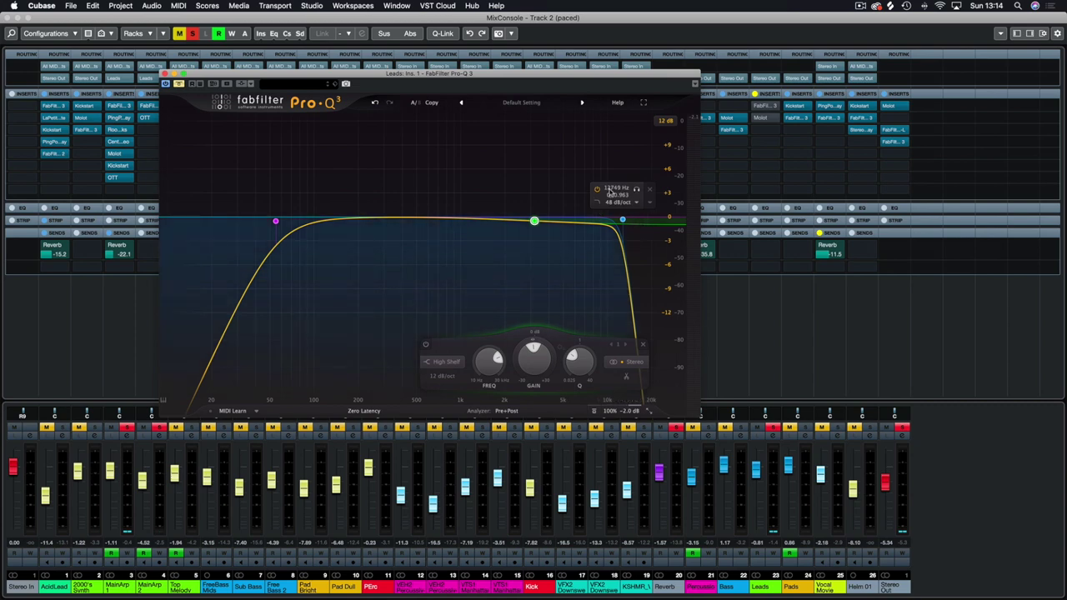
click(624, 221)
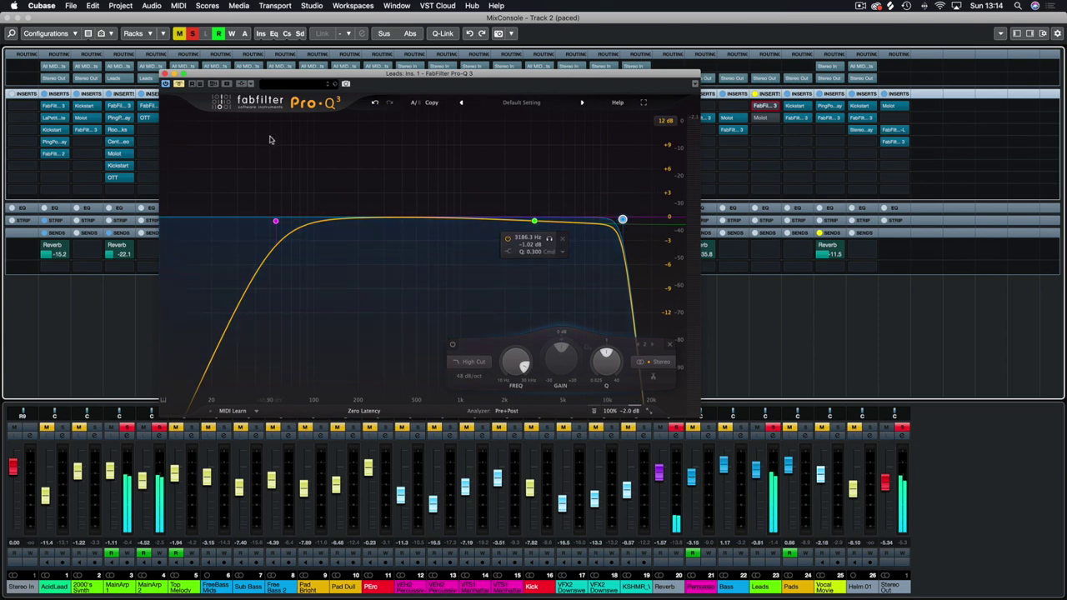
Re-enable FabFilter Pro-Q 3 on the Leads group, compare the sound with it bypassed and active, and close its window.
click(178, 84)
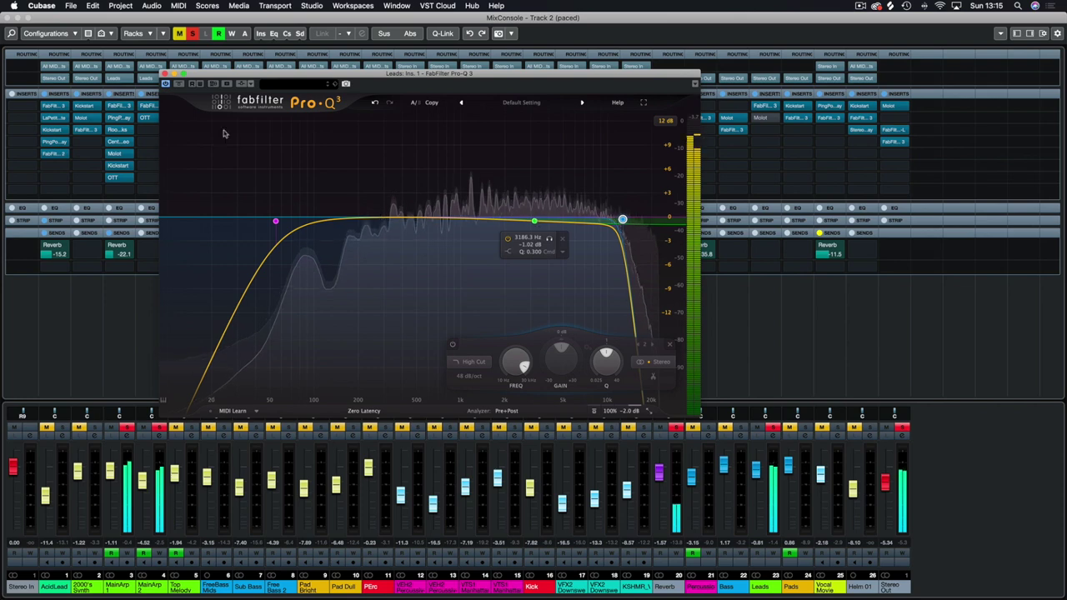
click(180, 85)
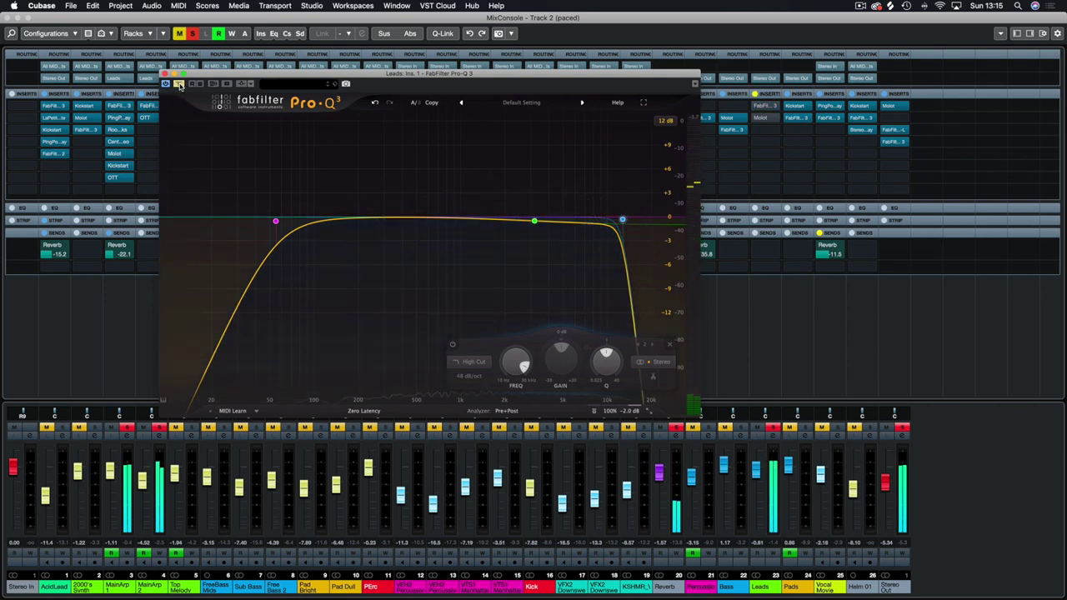
click(179, 85)
click(179, 85)
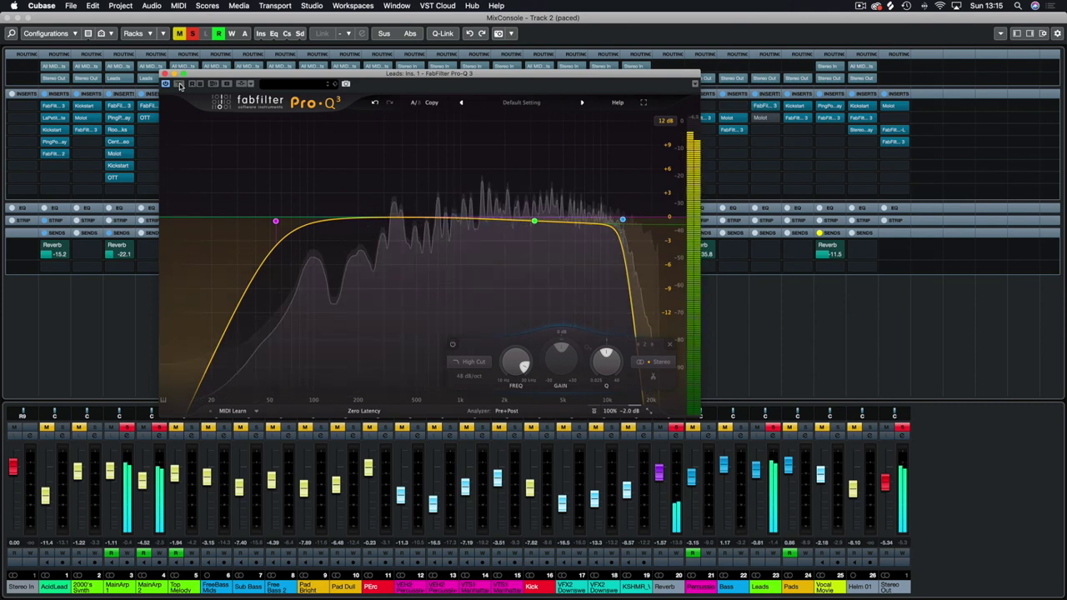
click(180, 85)
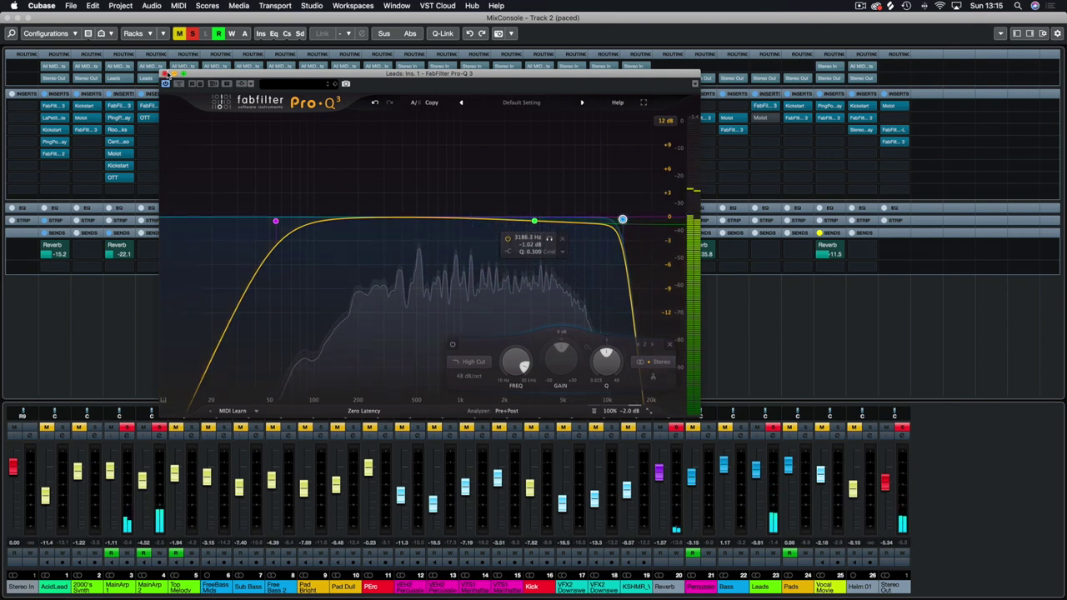
click(165, 73)
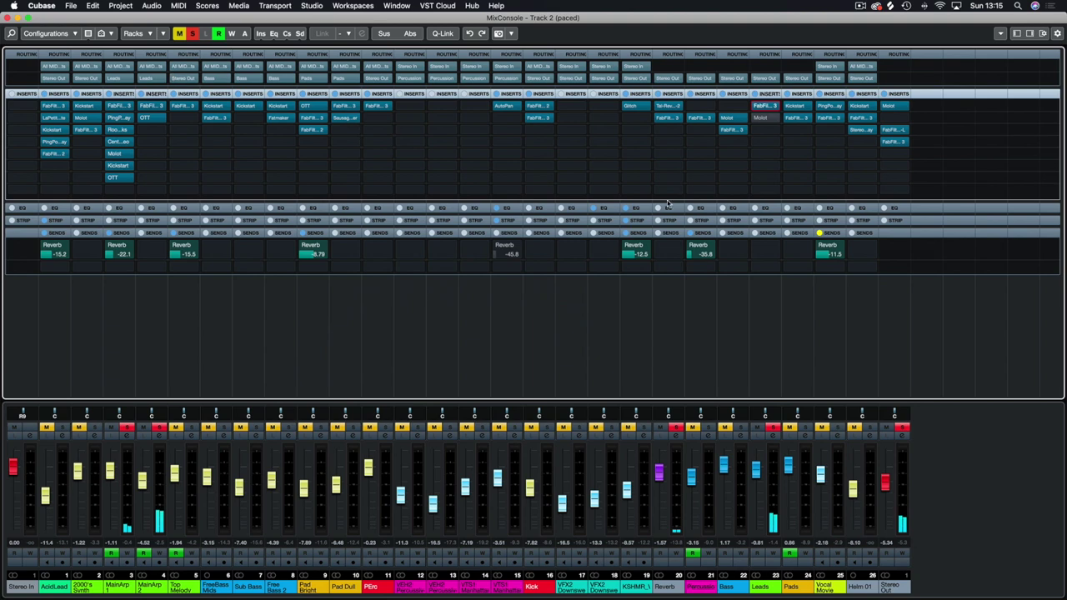
Re-enable the Molot compressor on the Leads group, compare it bypassed and active during playback, and close its window.
click(761, 117)
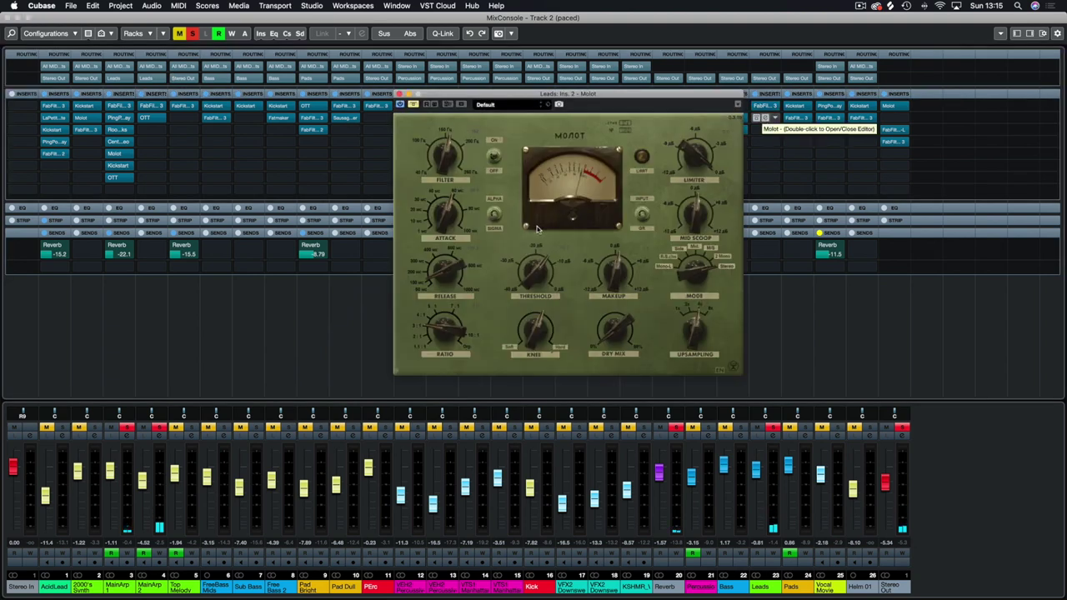
drag(490, 98, 424, 97)
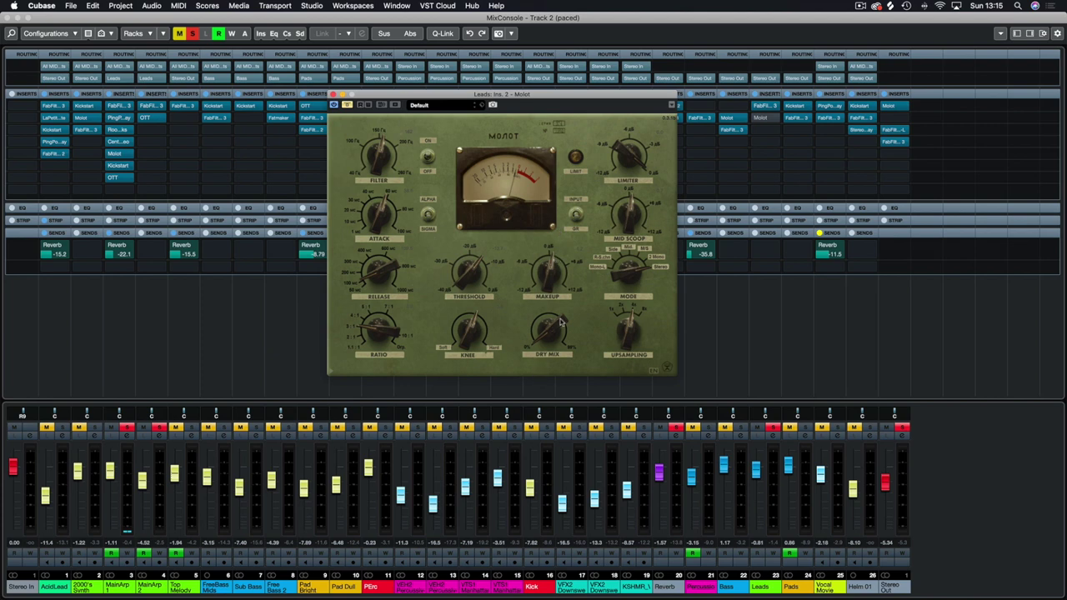
key(space)
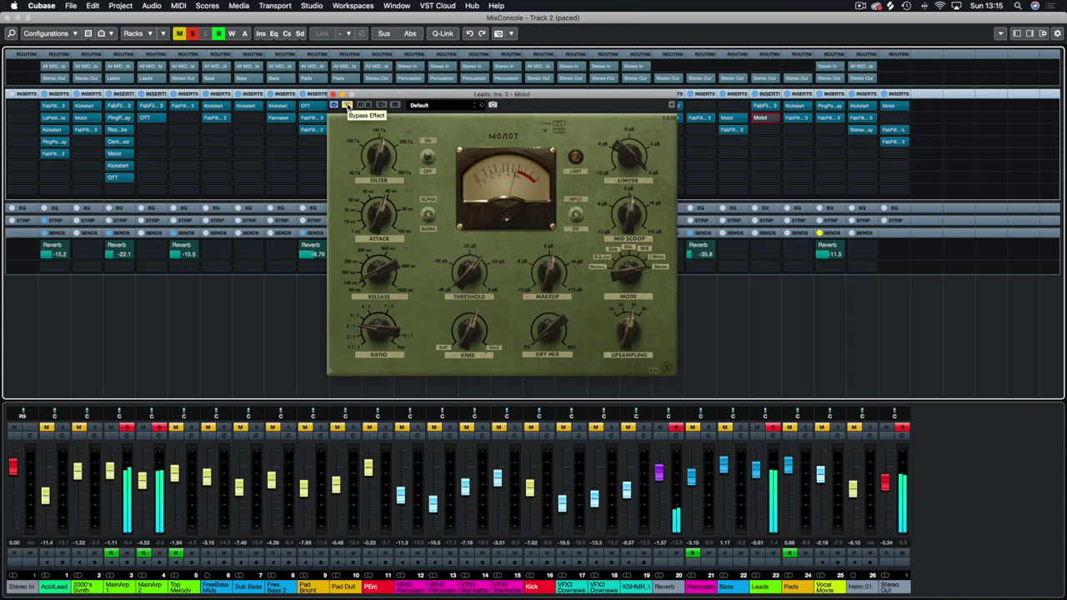
click(348, 106)
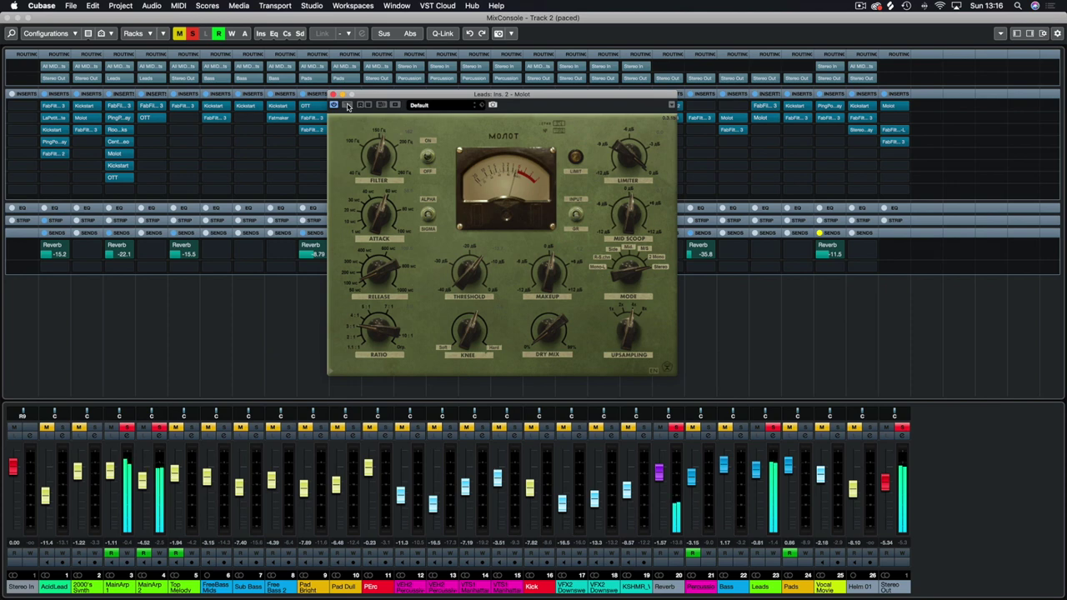
click(347, 106)
click(348, 106)
click(347, 106)
click(348, 106)
click(348, 105)
click(348, 106)
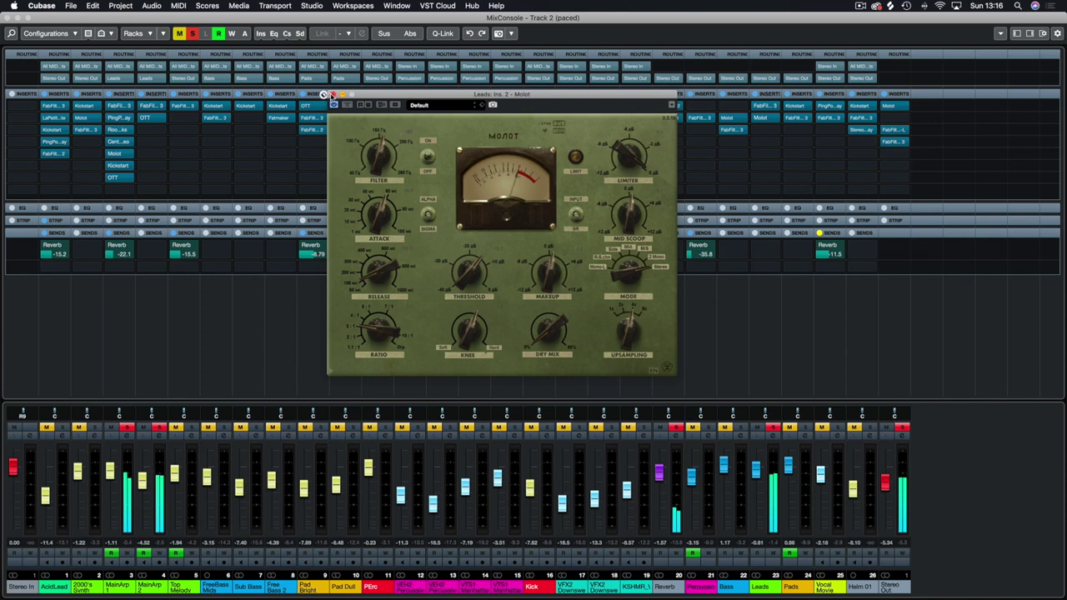
click(324, 95)
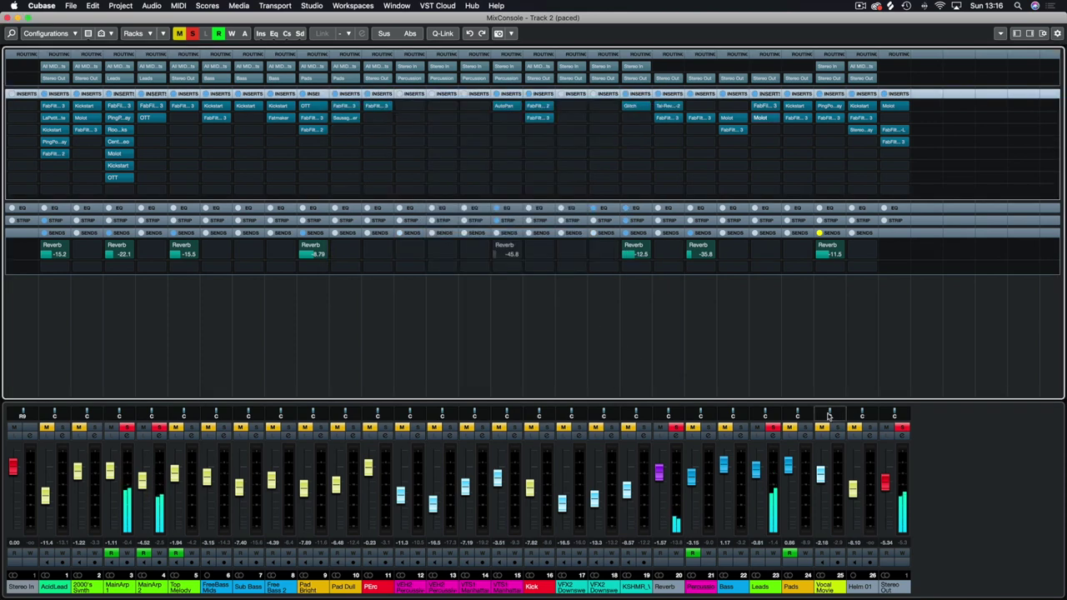
Clear all solos and compare the full mix with the Leads group's inserts bypassed and active, leaving them enabled.
click(772, 428)
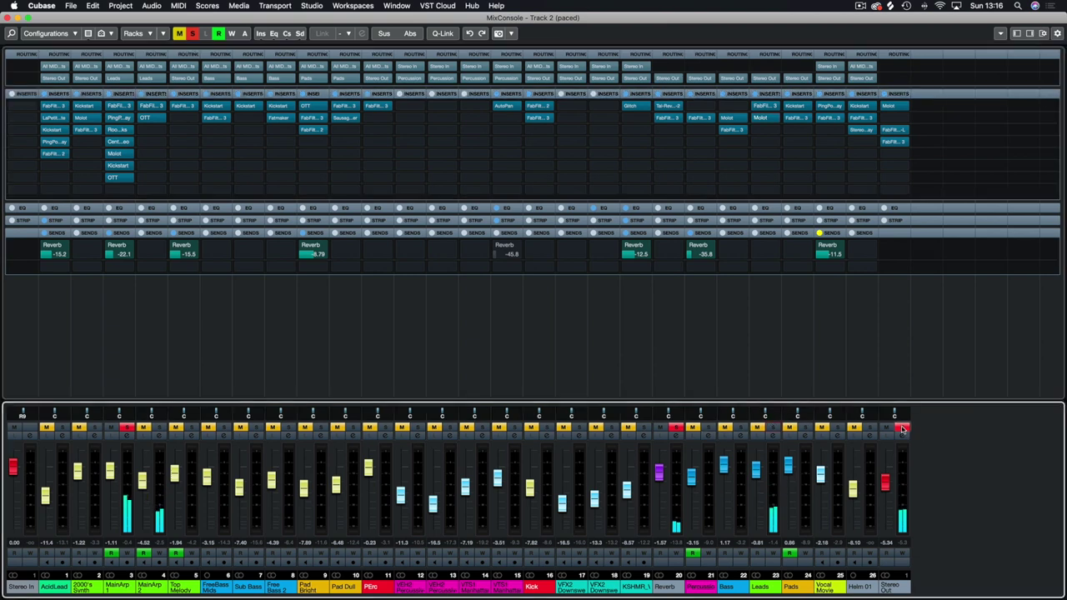
click(902, 427)
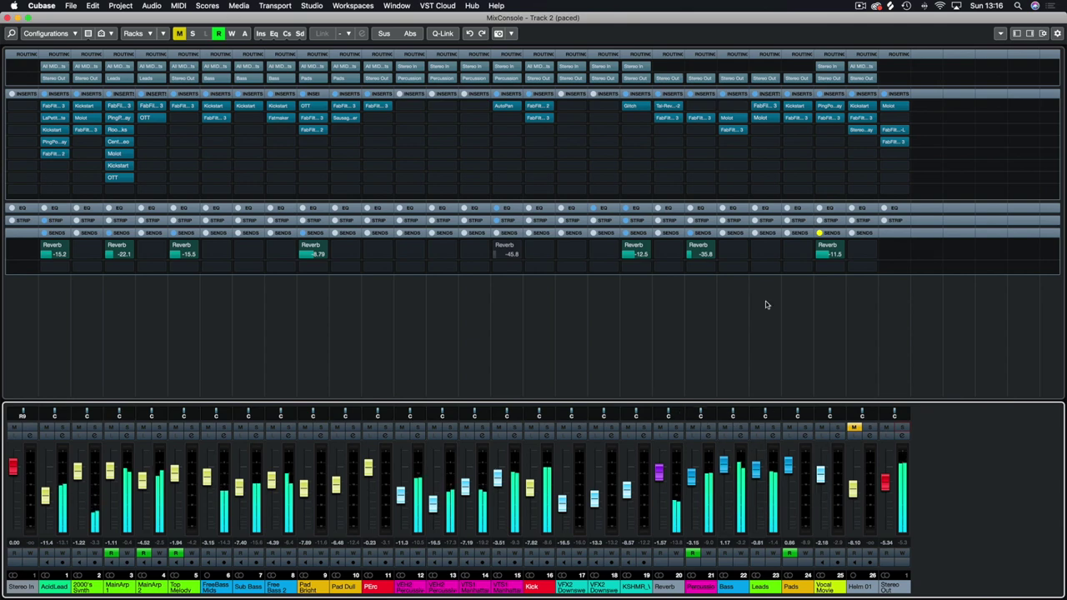
click(755, 95)
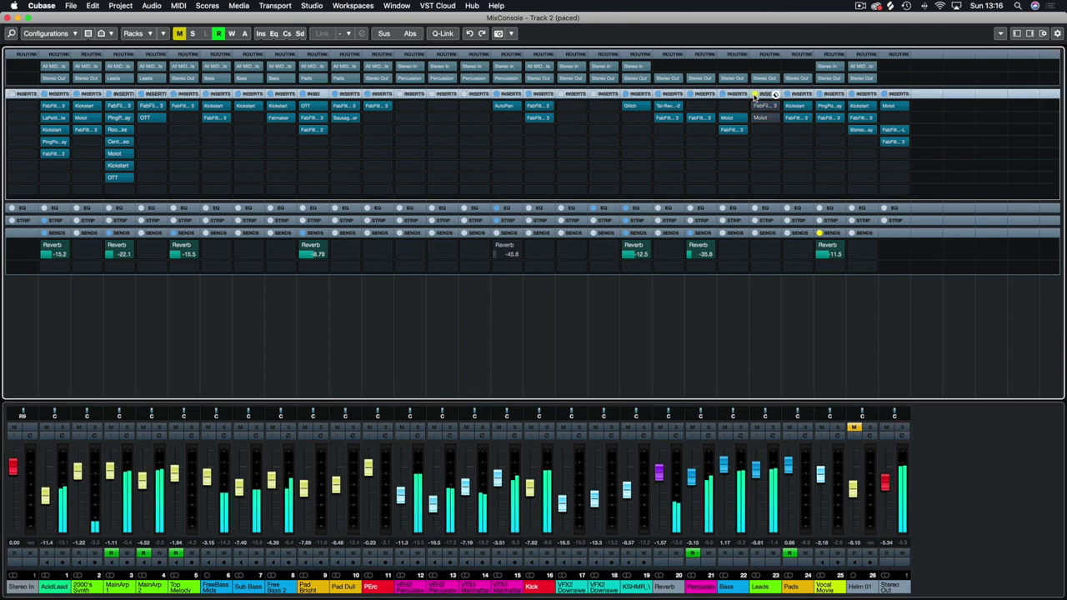
click(755, 96)
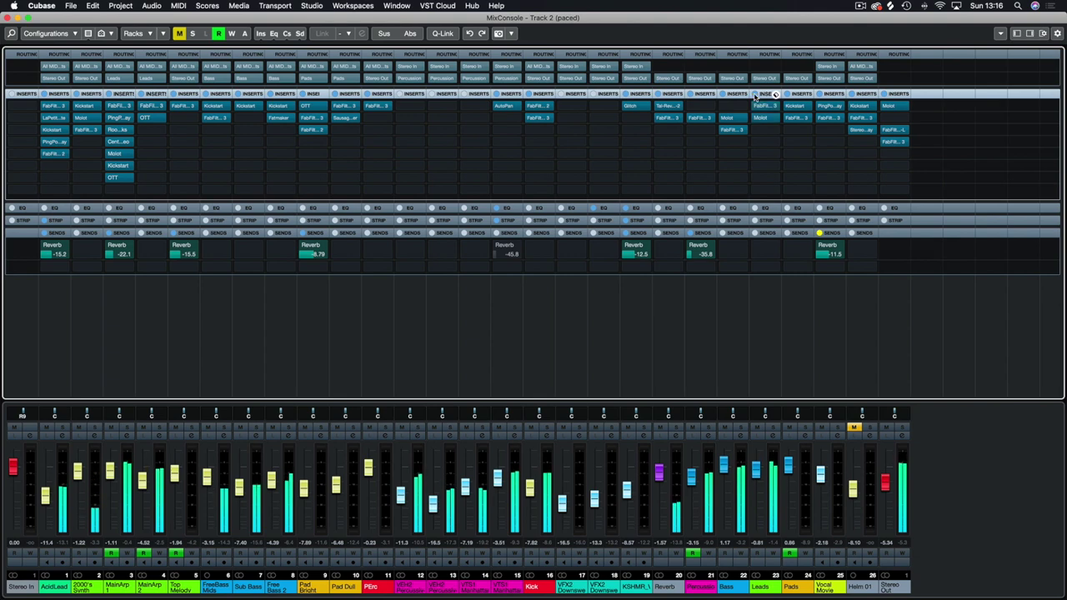
click(755, 95)
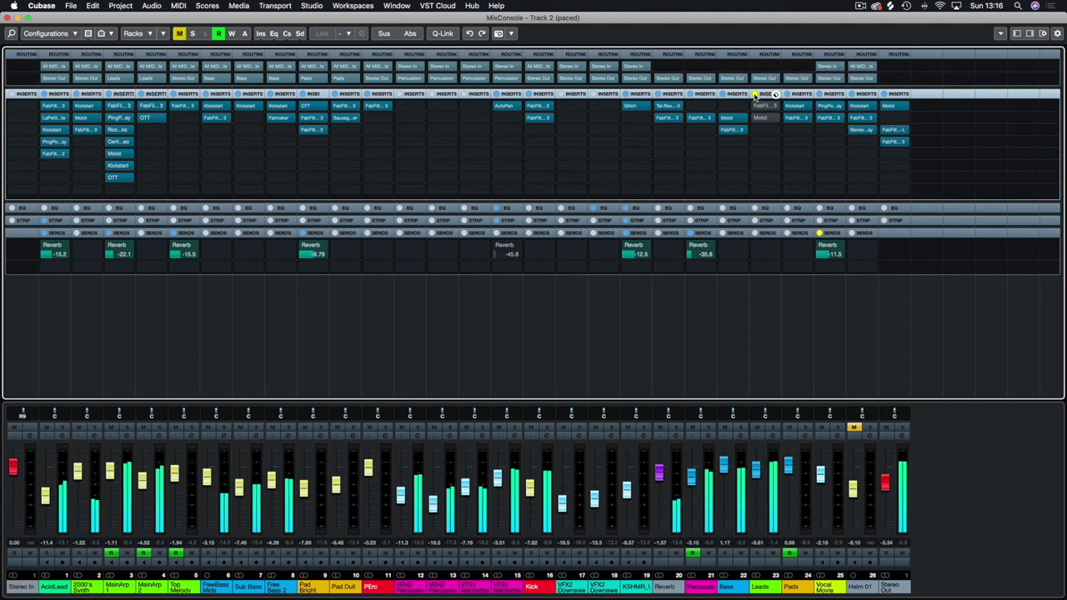
click(755, 95)
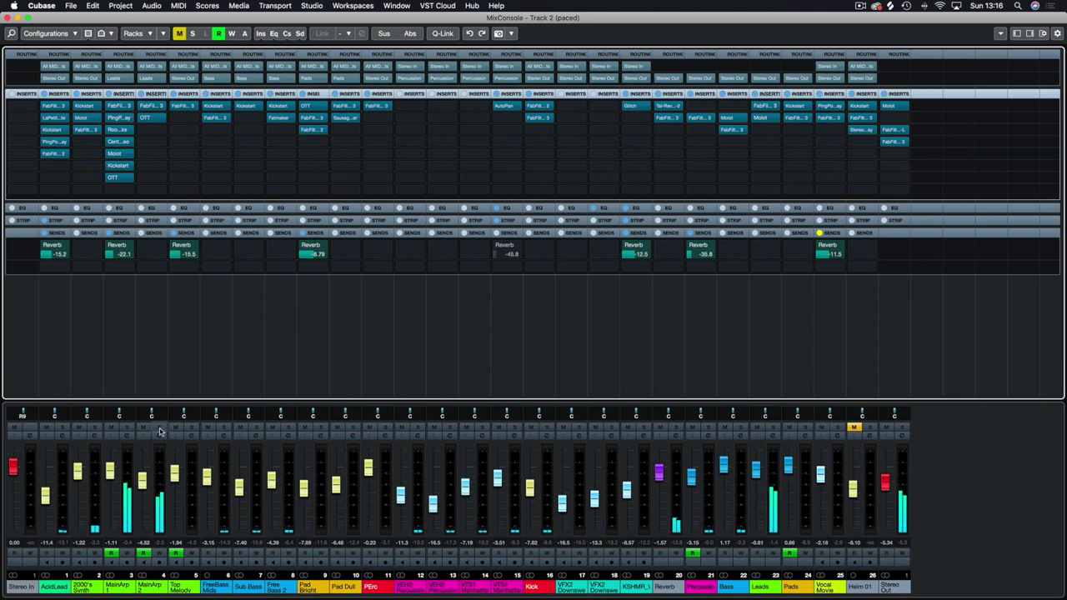
Solo 2000's Synth and inspect its Molot and FabFilter Pro-Q 3 inserts, closing each plug-in window.
click(97, 428)
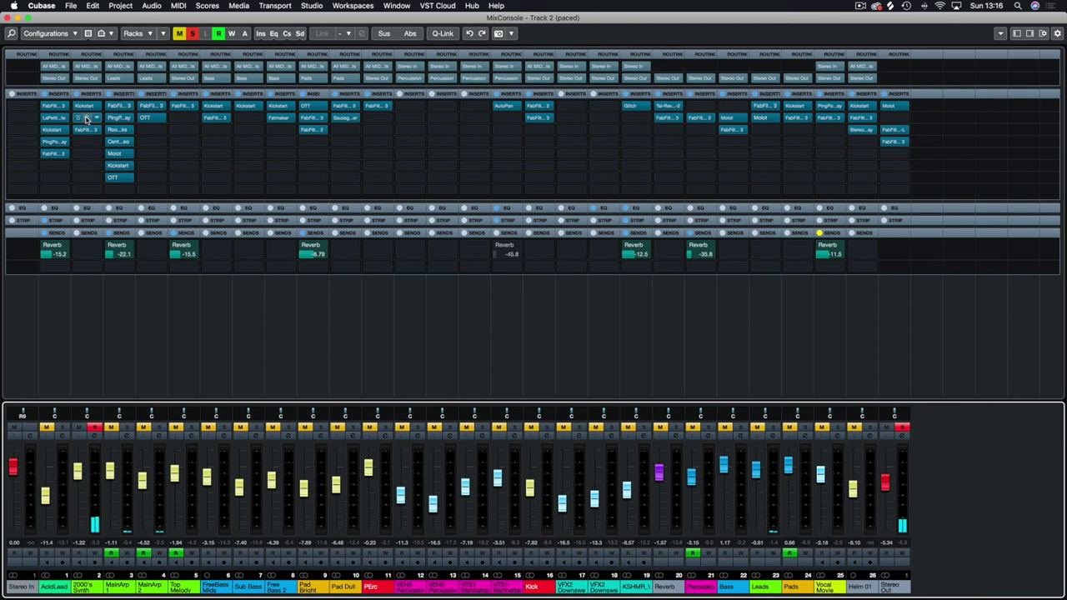
click(86, 118)
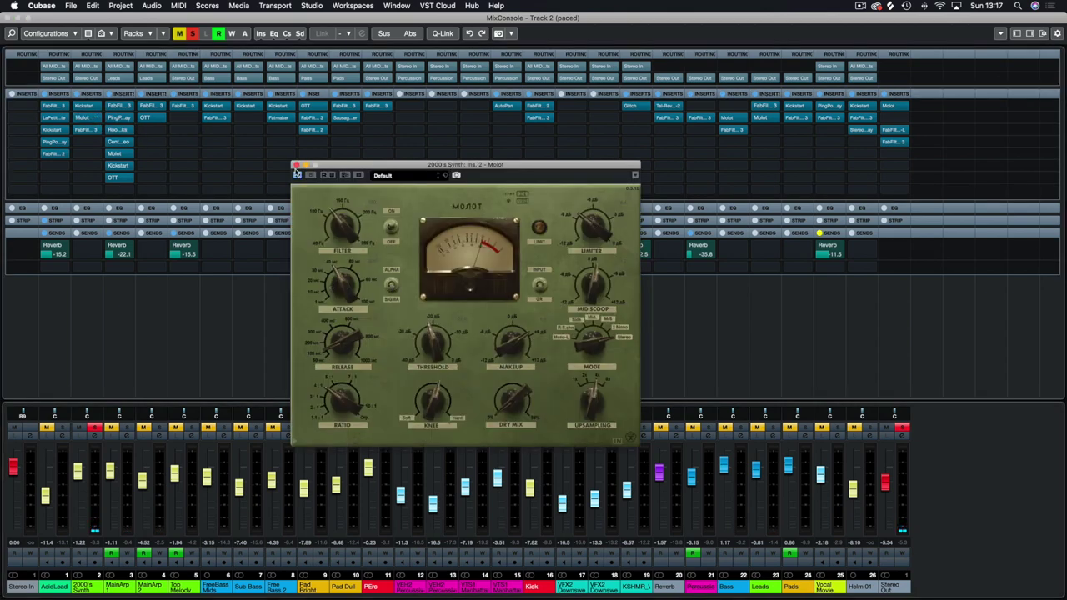
click(296, 165)
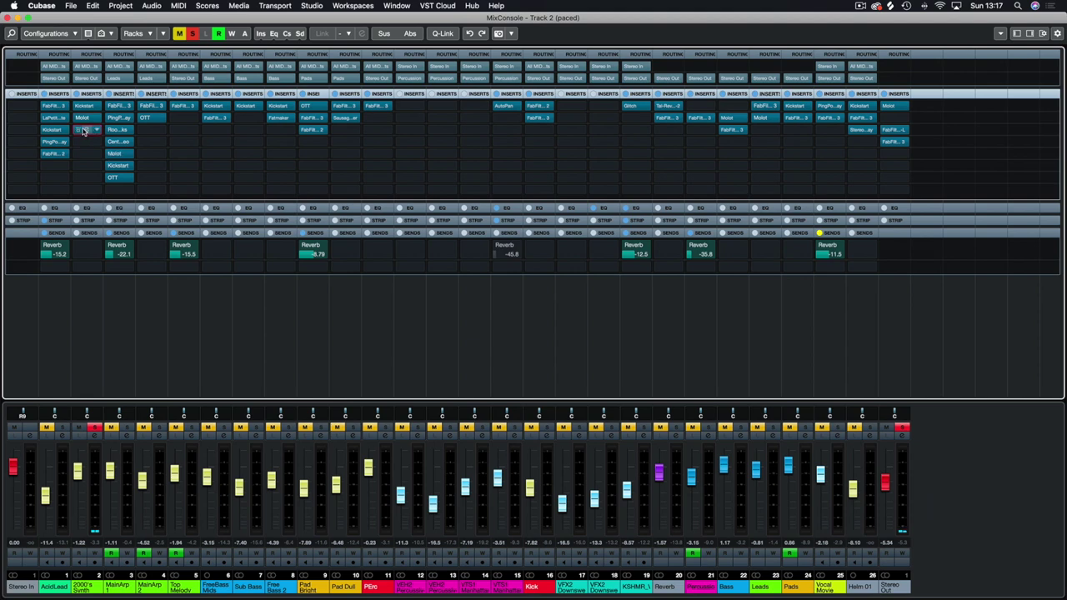
click(83, 131)
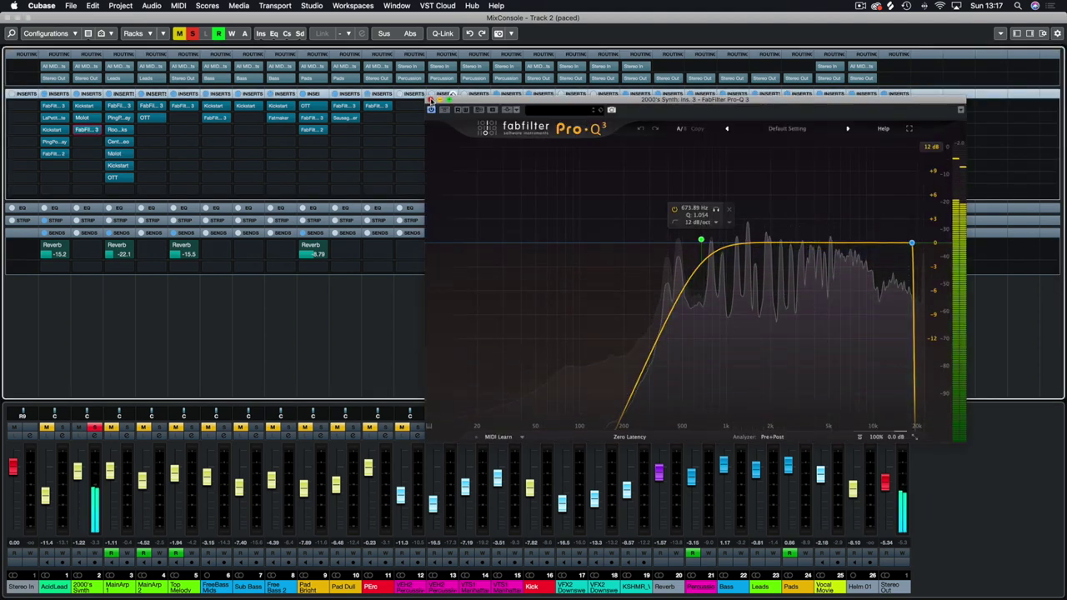
click(431, 100)
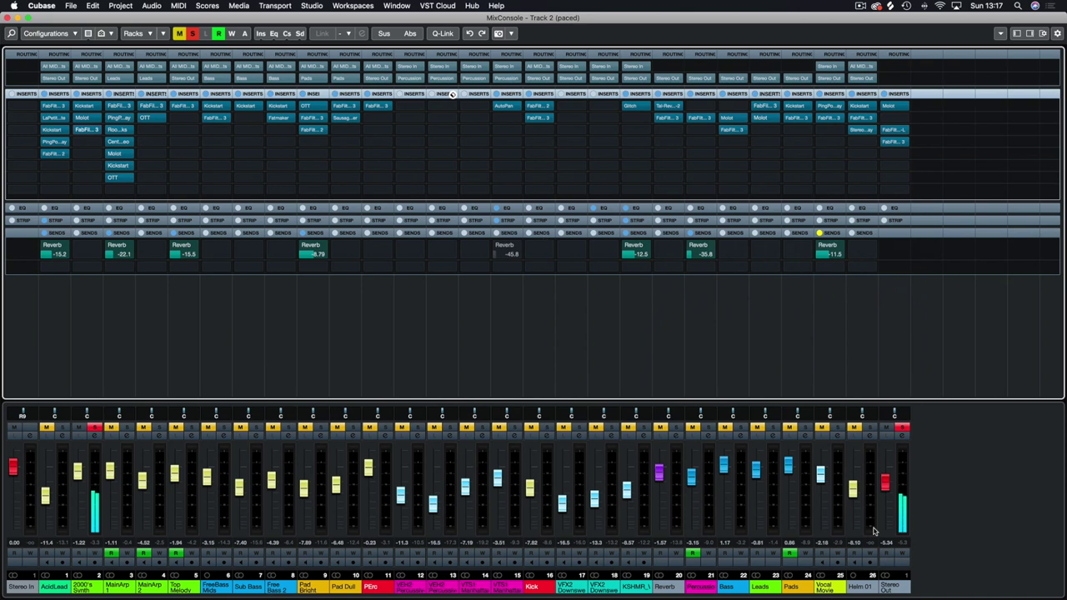
Switch the solo from 2000's Synth to Top Melody, inspect Top Melody's FabFilter Pro-Q 3 curve, and close its window.
click(95, 427)
click(158, 428)
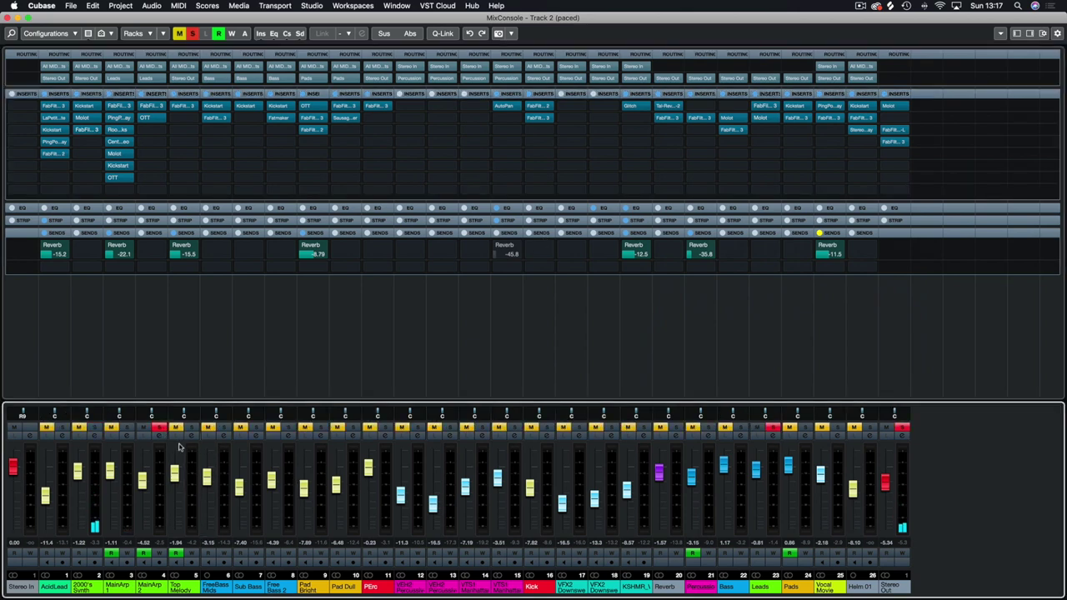
click(190, 427)
click(161, 428)
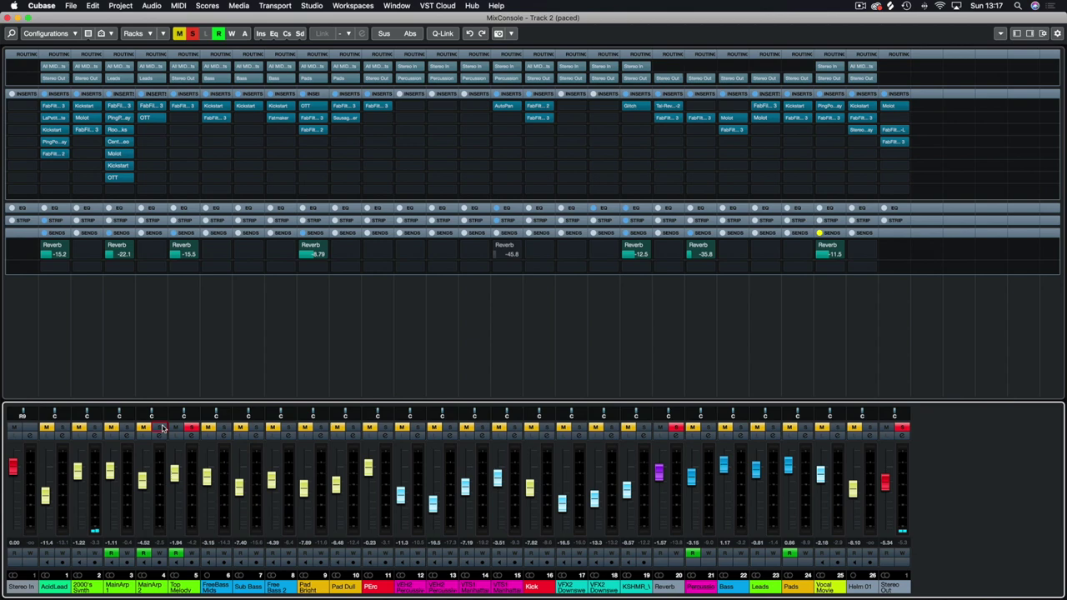
click(213, 122)
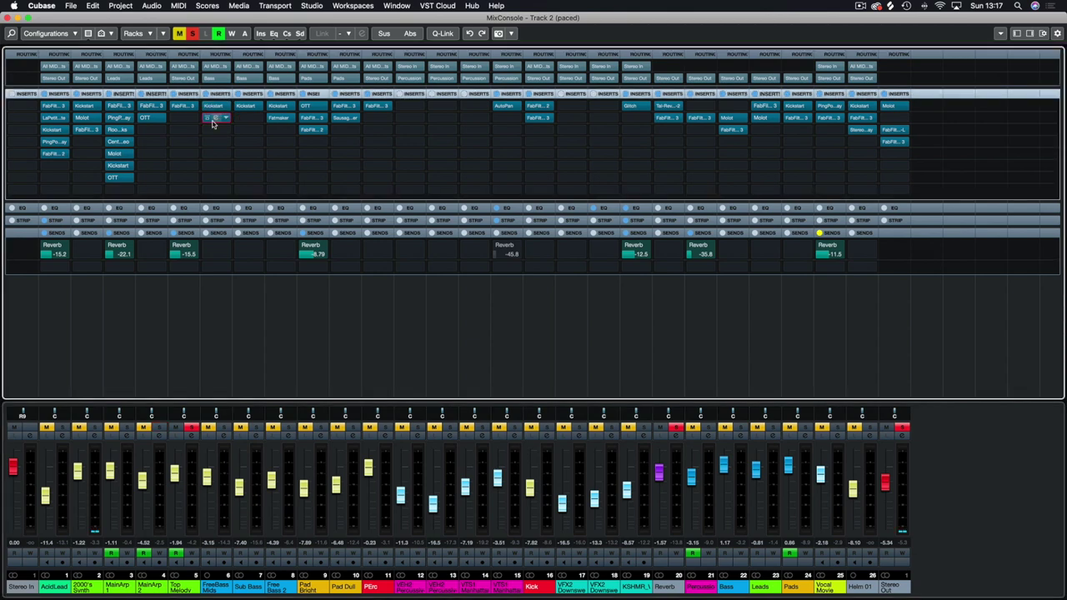
click(213, 122)
click(319, 87)
click(183, 106)
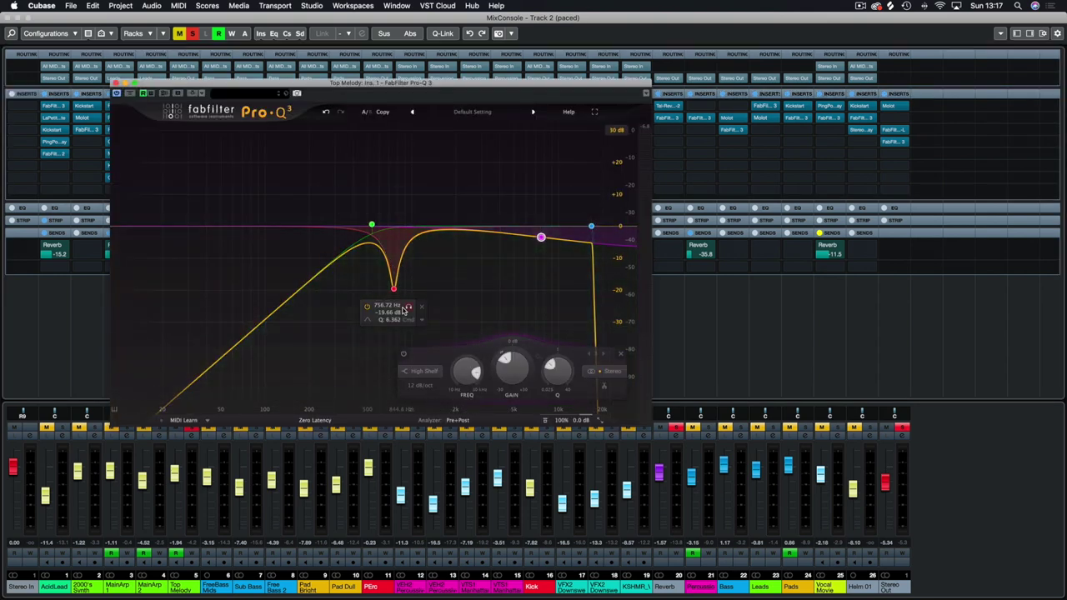
click(117, 84)
Return to the project window, solo the Leads folder, and start playback from around bar 58.
drag(146, 18, 173, 304)
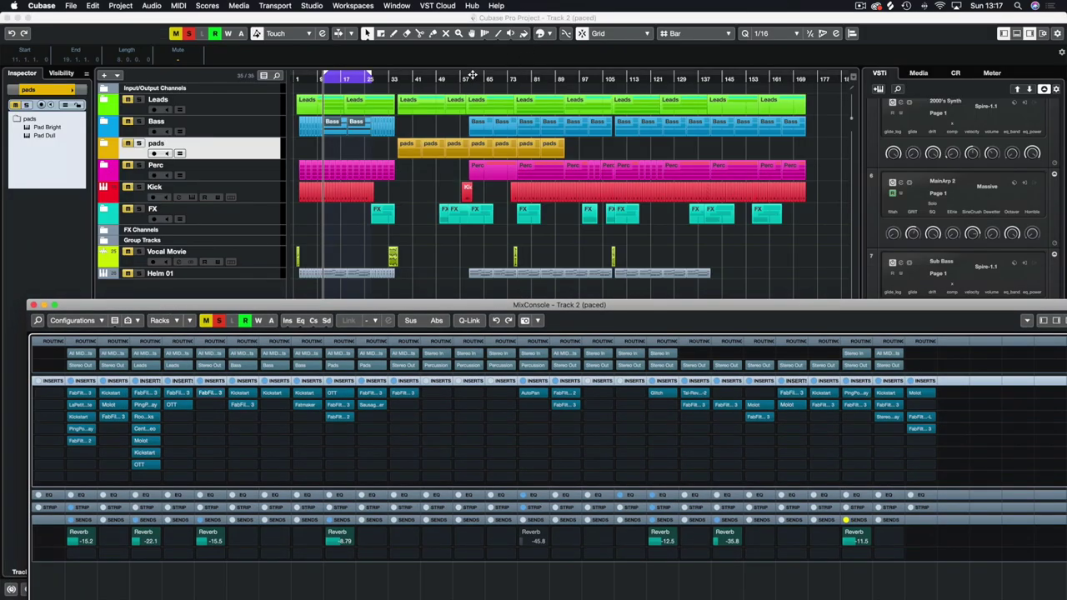
click(469, 77)
click(138, 100)
key(space)
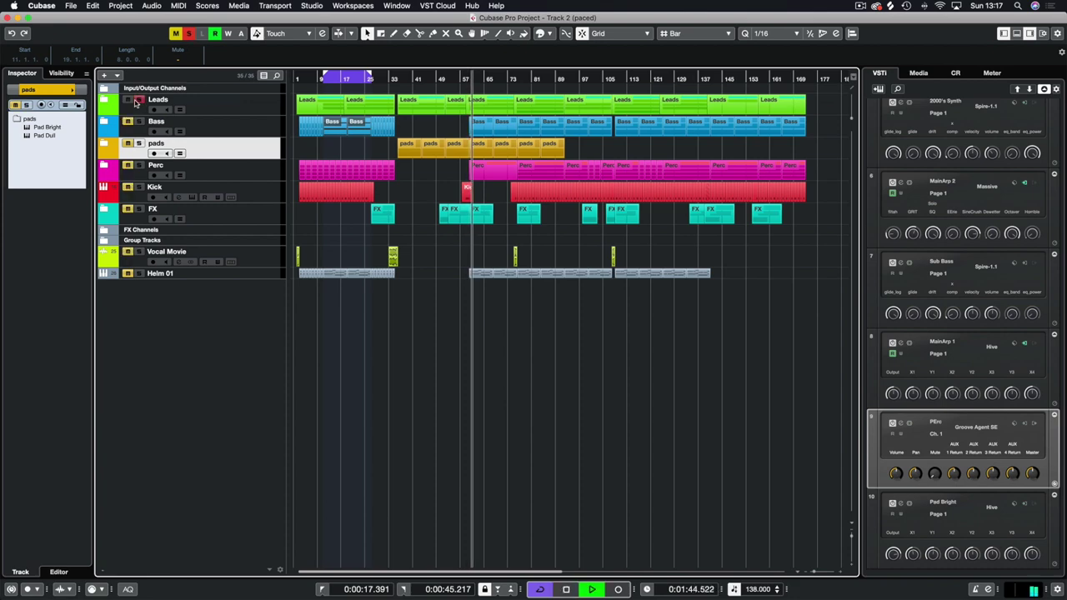
Move playback to around bar 73 and expand the Leads folder to show its tracks.
click(515, 77)
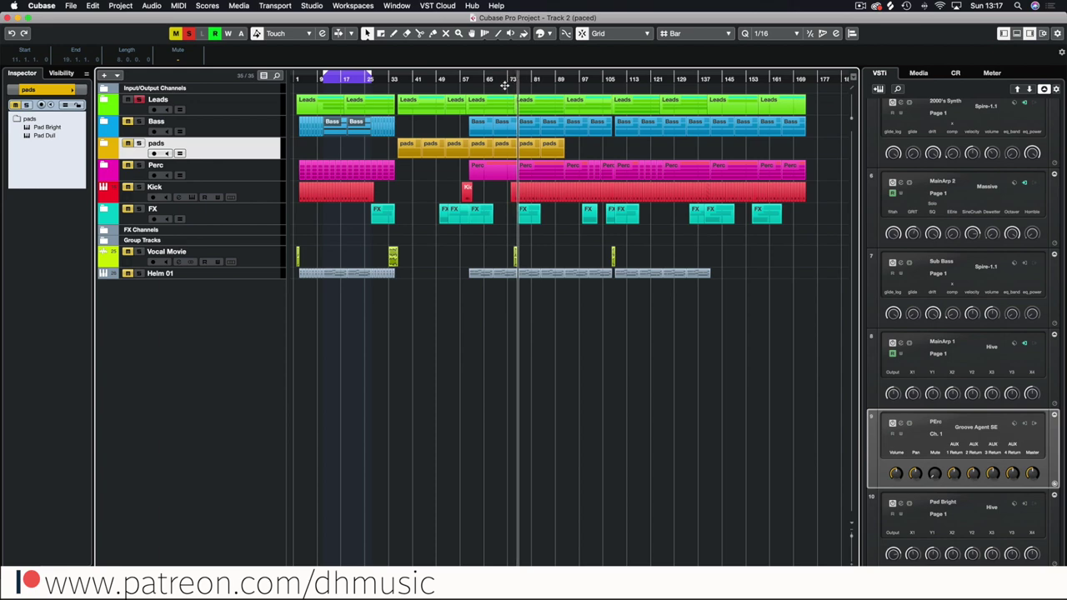
click(104, 100)
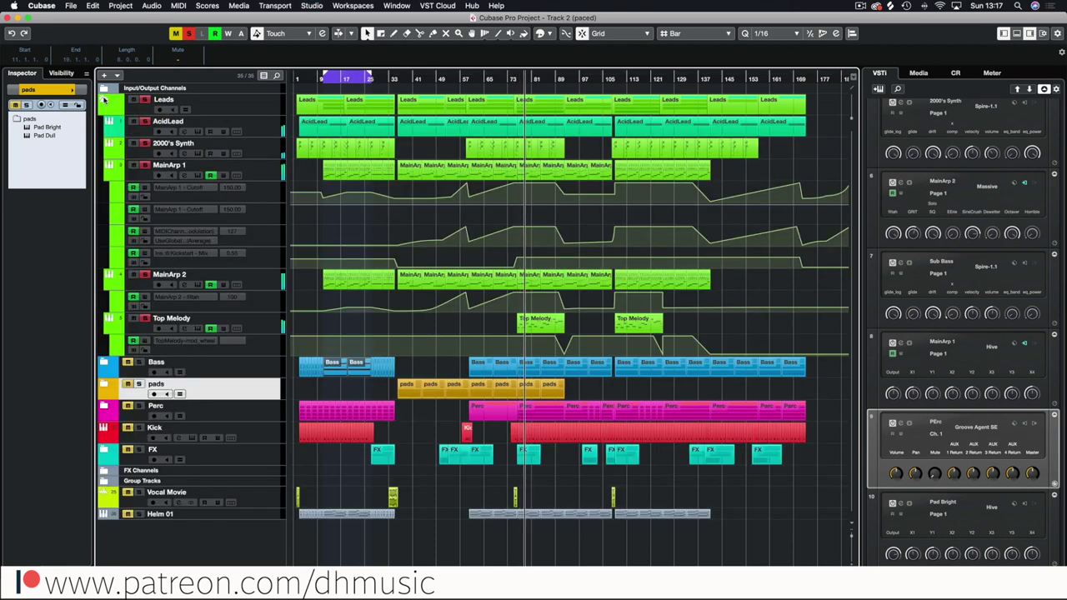
Open the MixConsole and fit its window so all channels, inserts and sends are in view.
key(F3)
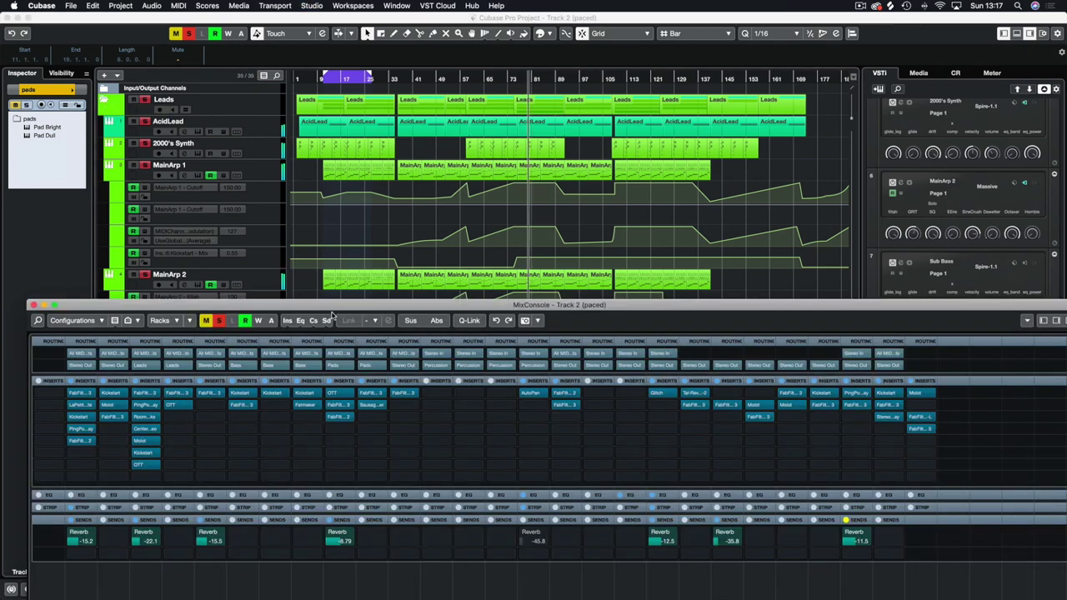
double_click(305, 305)
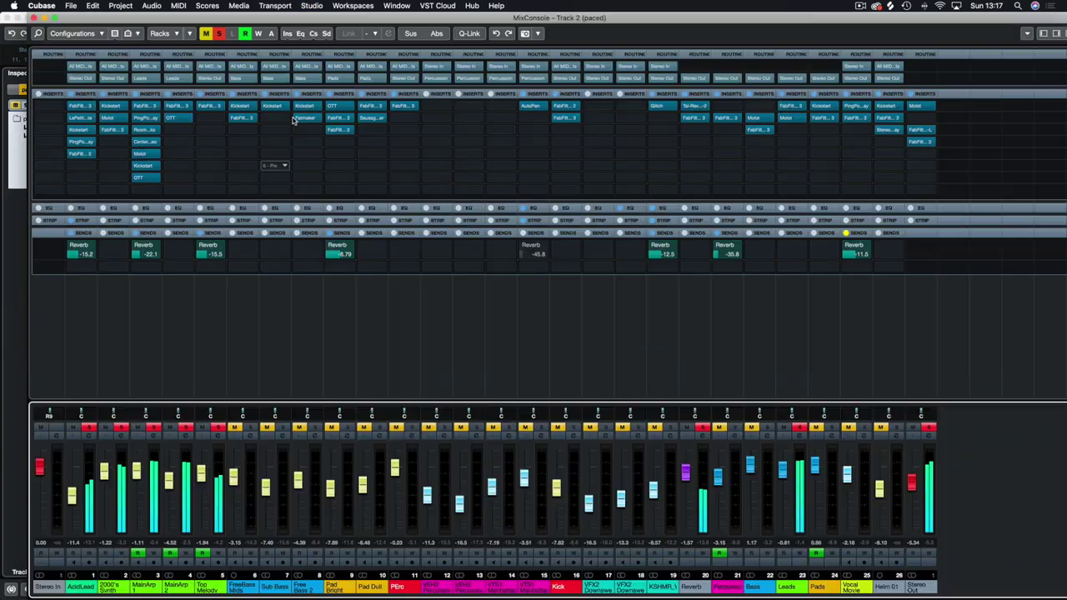
double_click(287, 19)
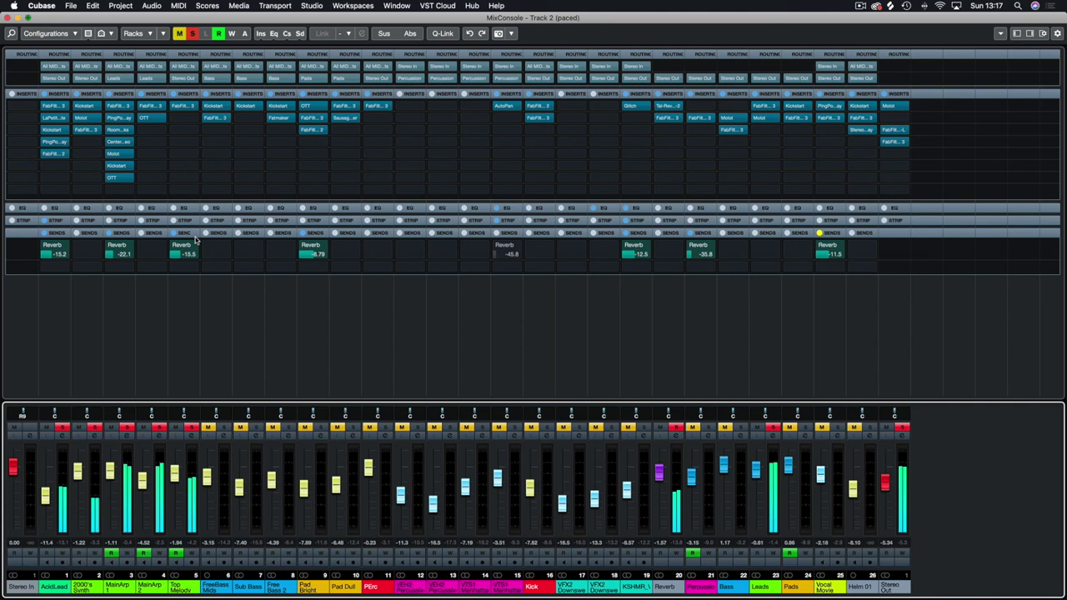
Clear the solos on AcidLead, 2000's Synth, MainArp 1 and MainArp 2, and solo Top Melody alone among the lead channels.
click(192, 426)
click(159, 426)
click(127, 427)
click(94, 426)
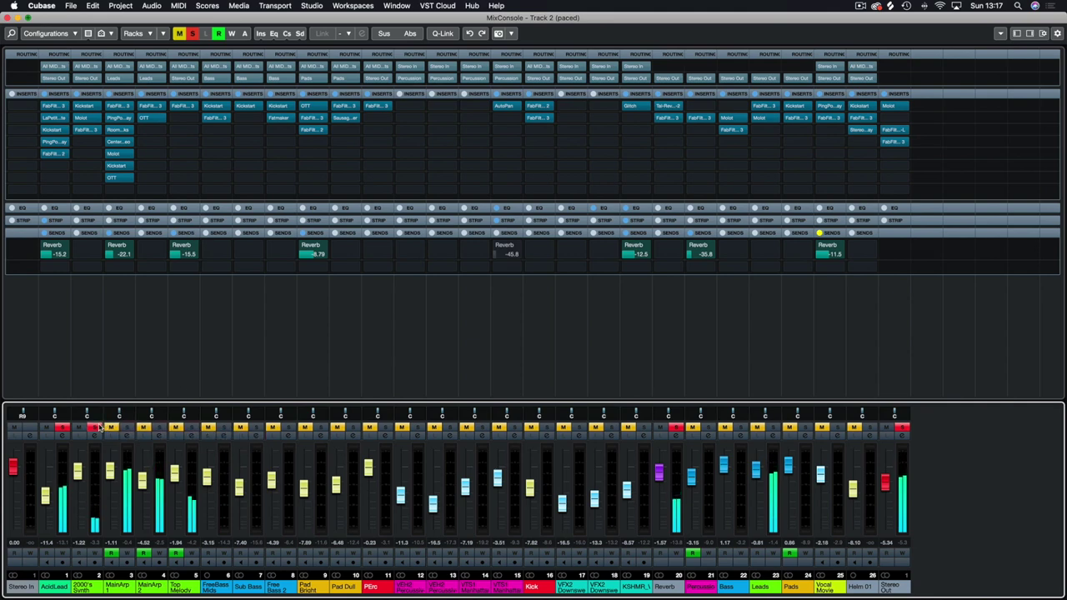
click(62, 427)
click(192, 426)
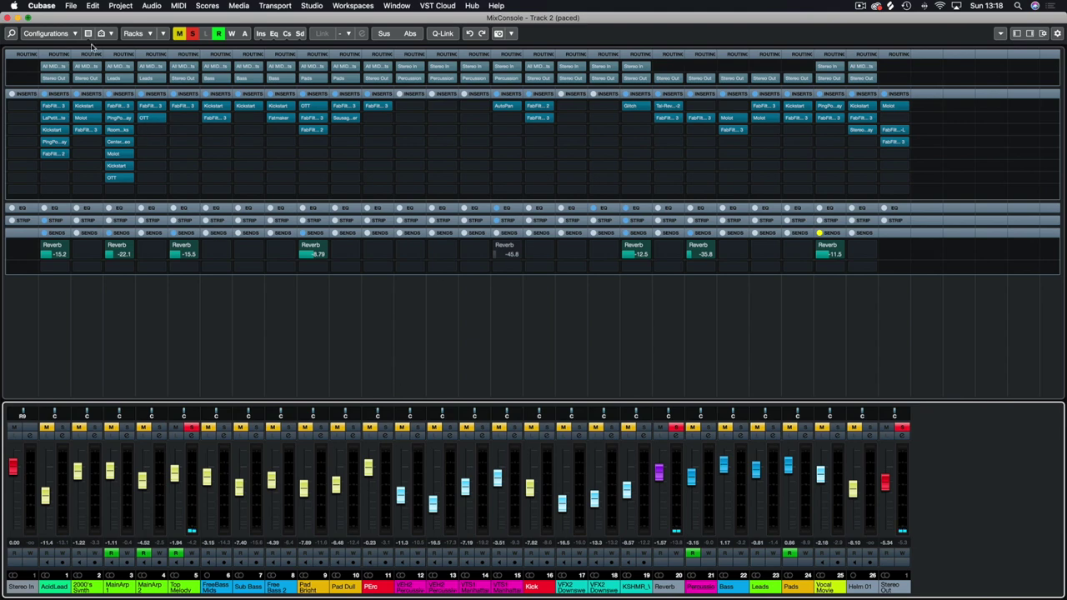
Switch the solo from Top Melody to AcidLead and compare its sound with the insert rack bypassed and re-enabled.
click(63, 430)
click(95, 430)
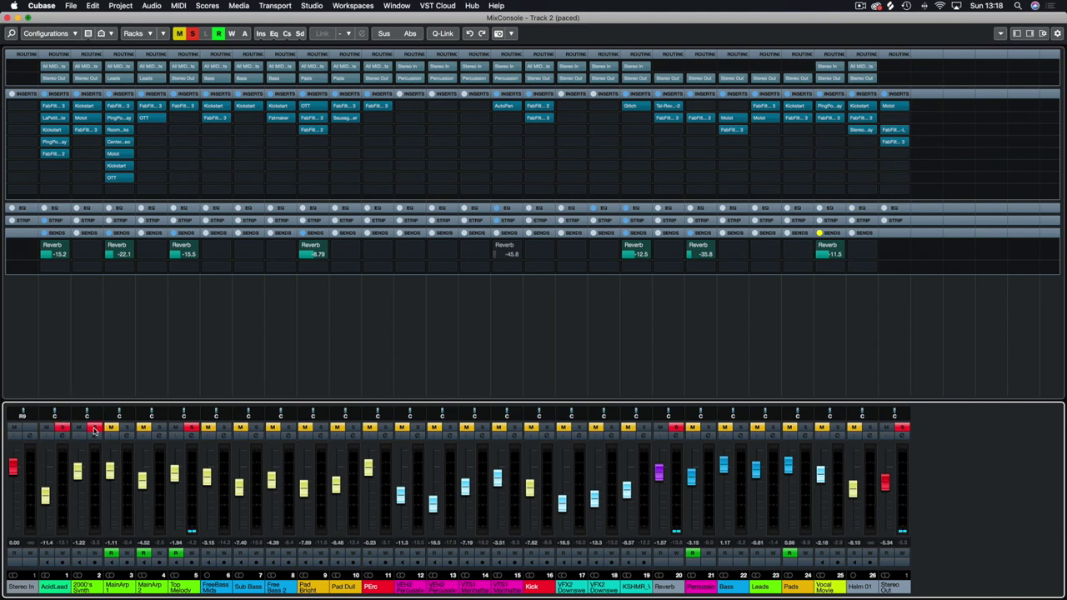
click(192, 428)
click(95, 428)
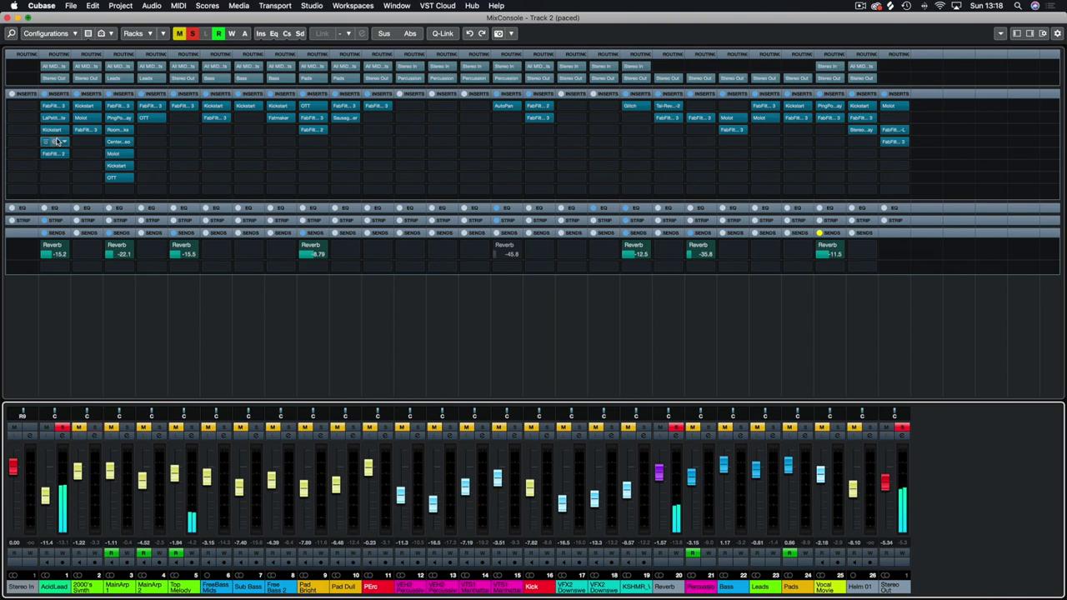
click(45, 94)
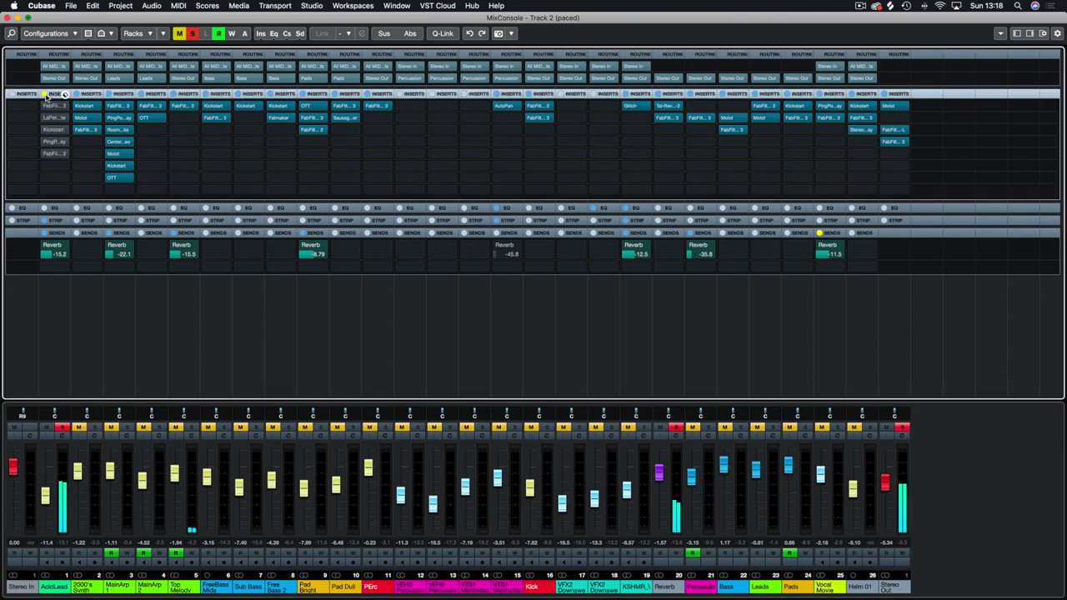
click(44, 94)
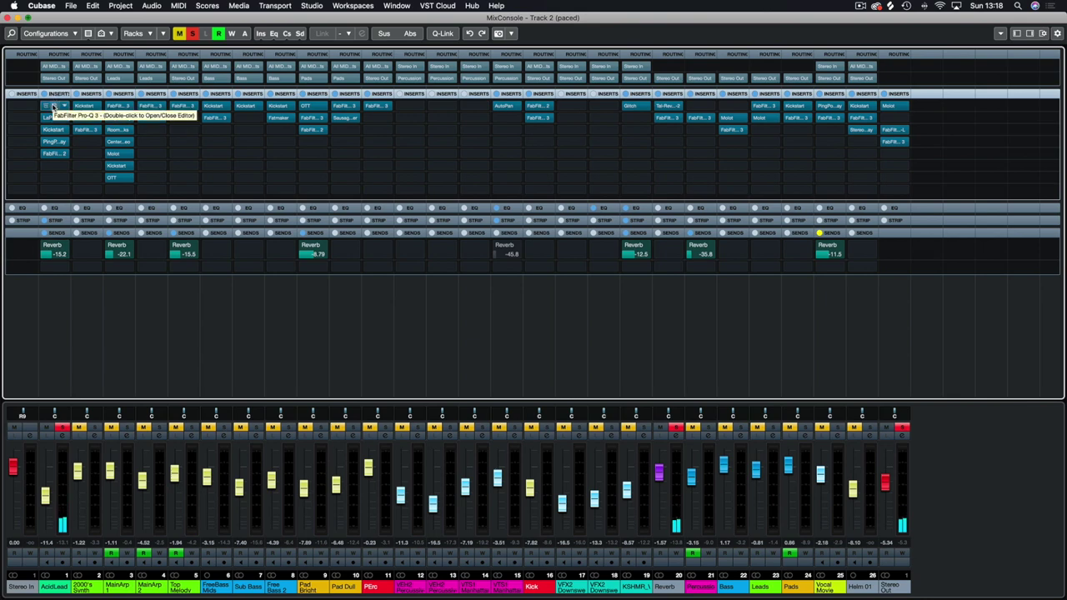
Inspect AcidLead's FabFilter Pro-Q 3 curve during playback, compare it with the EQ bypassed, and close its window.
click(54, 107)
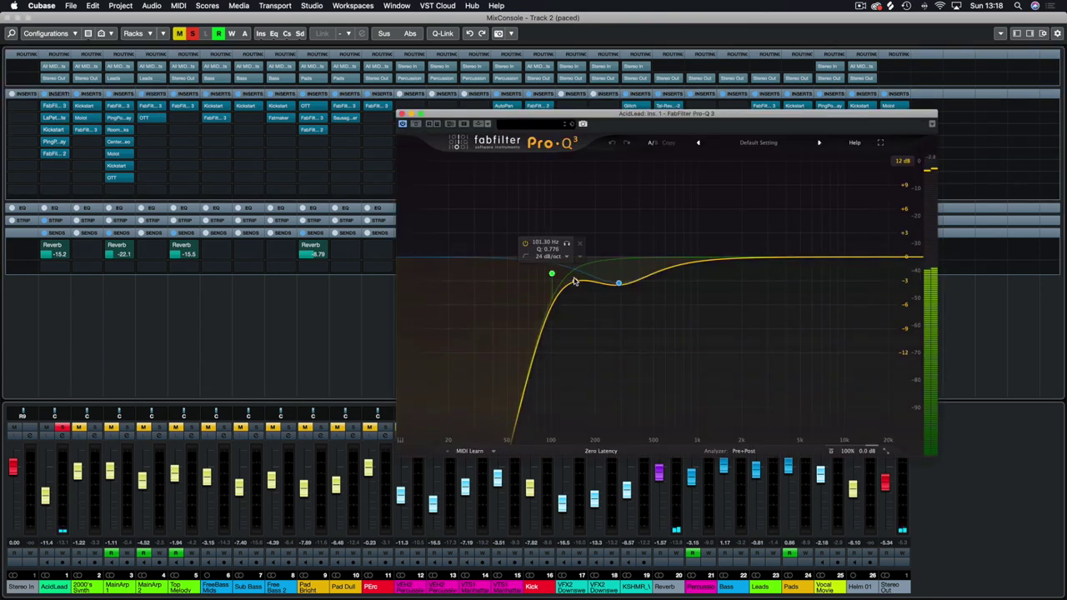
key(space)
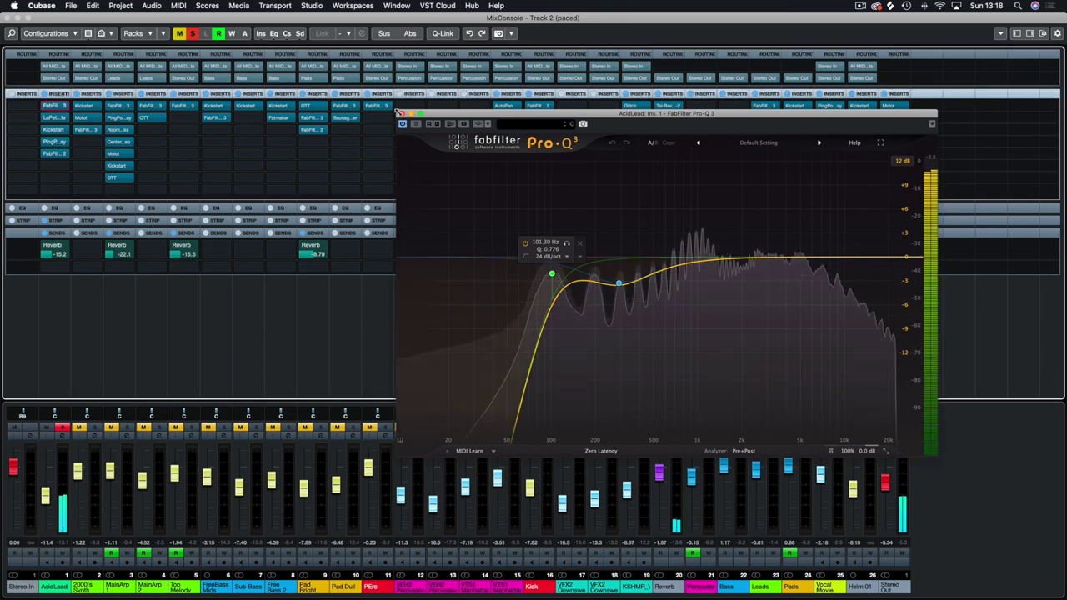
click(416, 123)
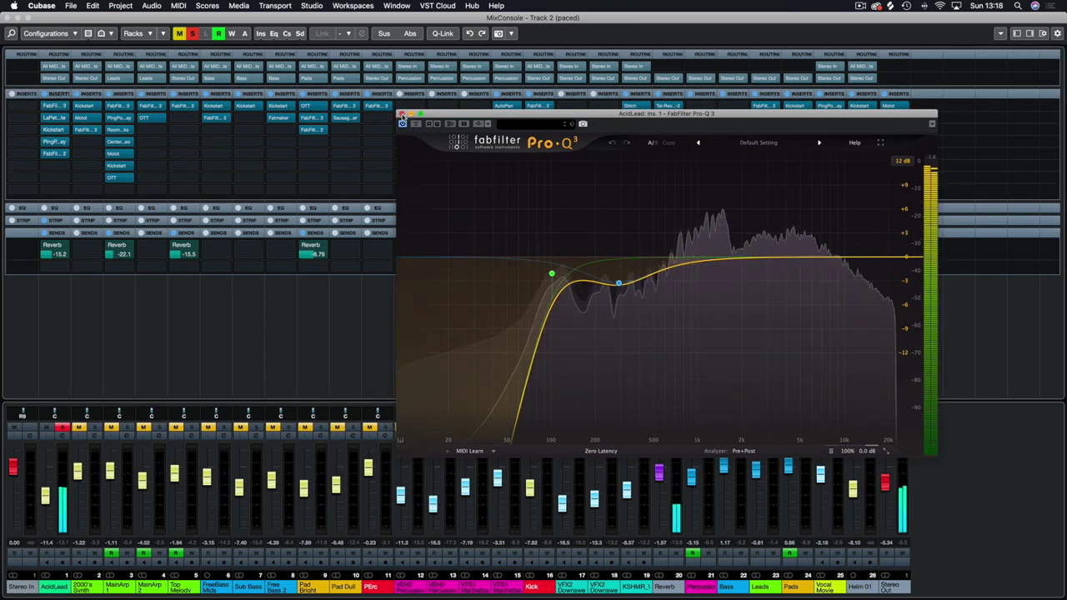
click(402, 113)
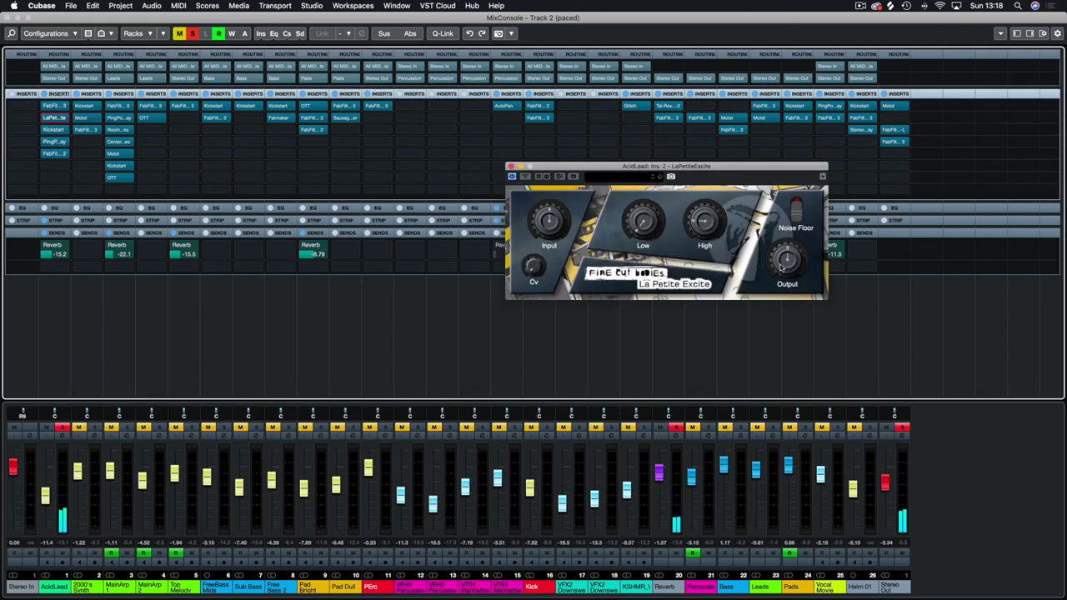
Inspect AcidLead's LaPetiteExcite, PingPongDelay and FabFilter Pro-C 2 inserts, closing each plug-in window.
click(511, 166)
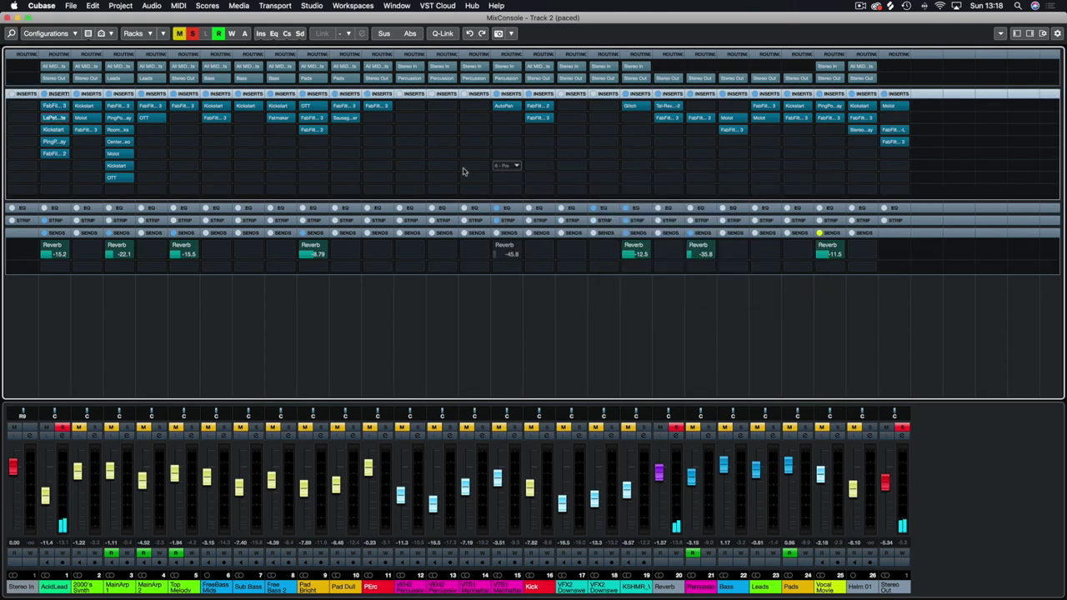
click(53, 143)
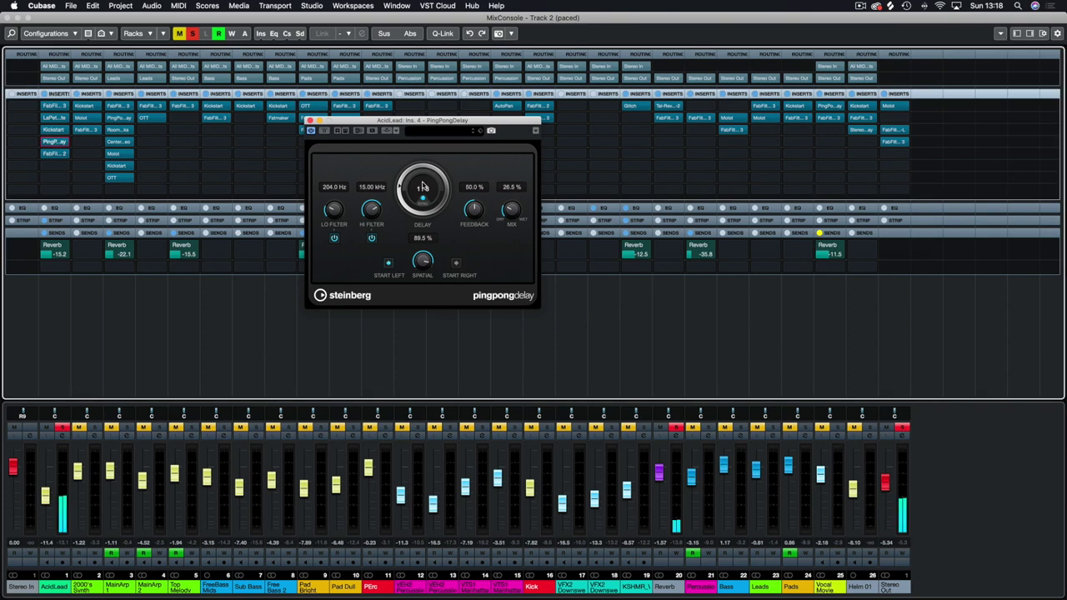
click(310, 121)
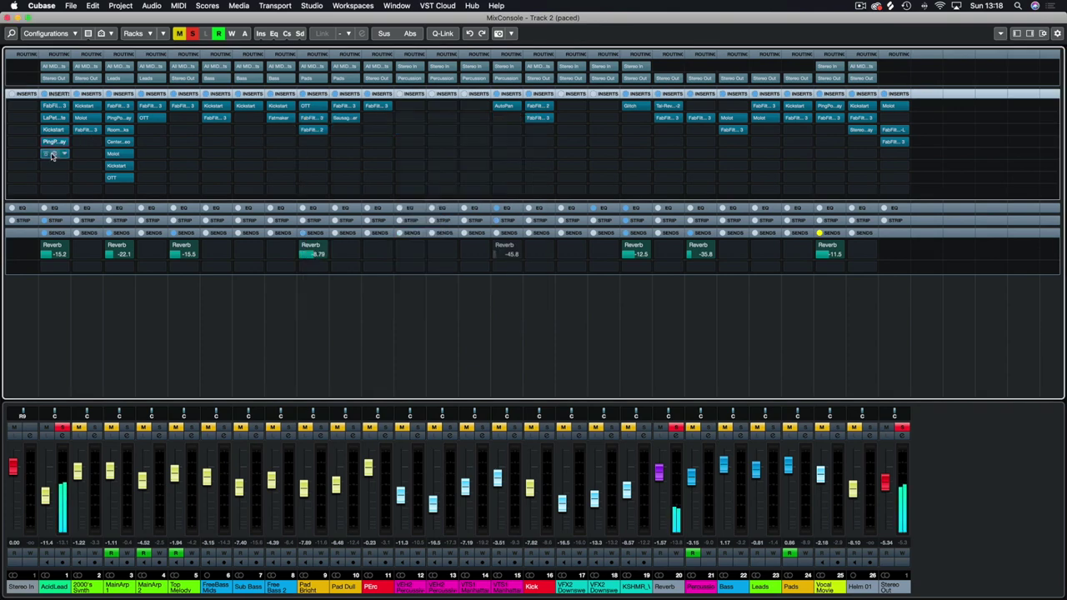
click(51, 155)
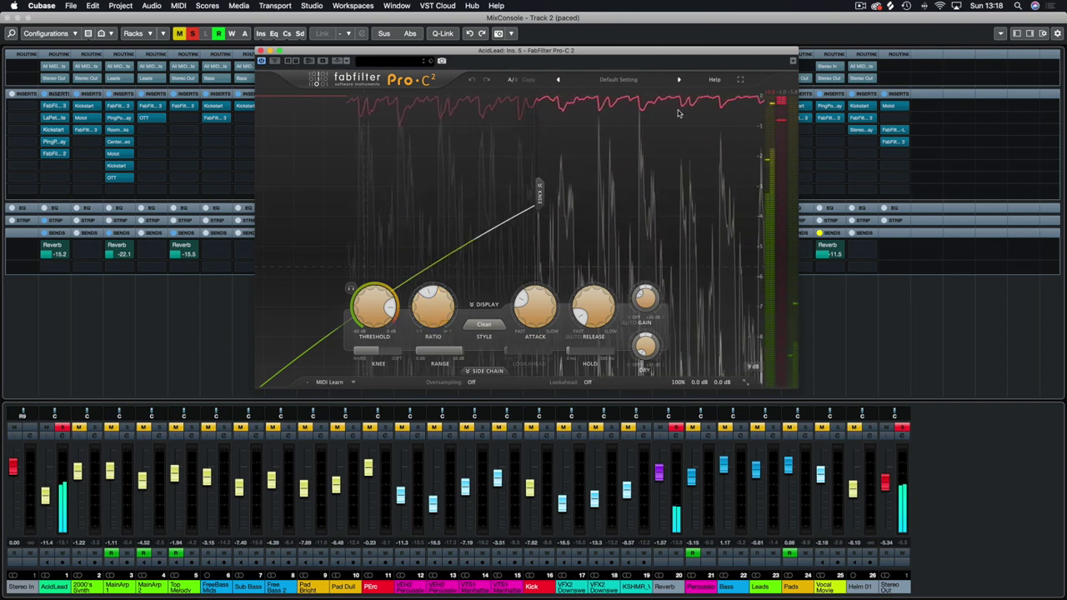
click(260, 52)
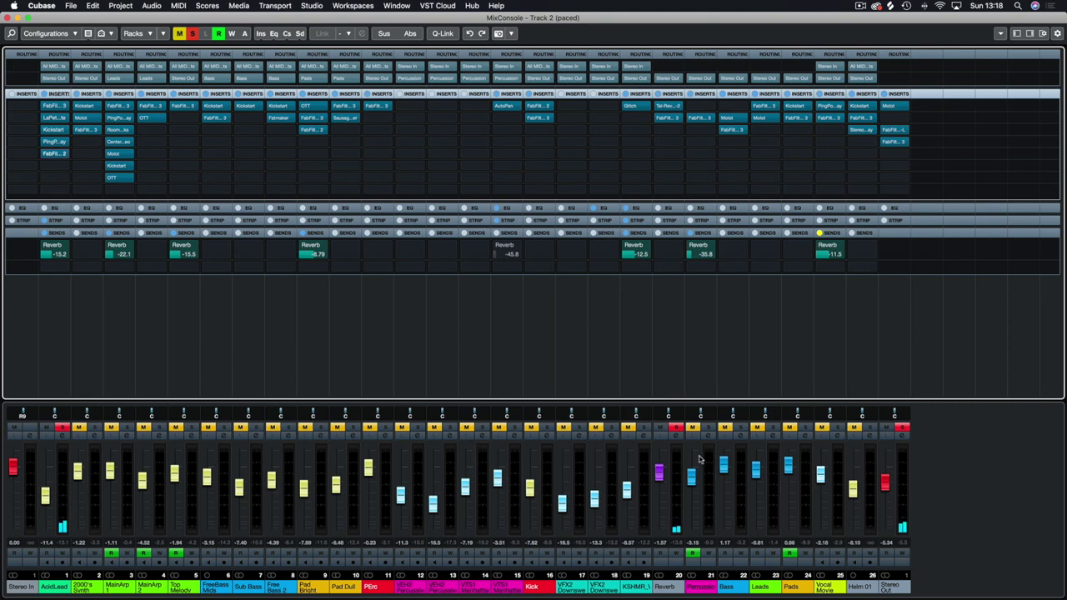
Clear the Reverb and Stereo Out solos and deactivate all solo states in the mixer.
click(675, 427)
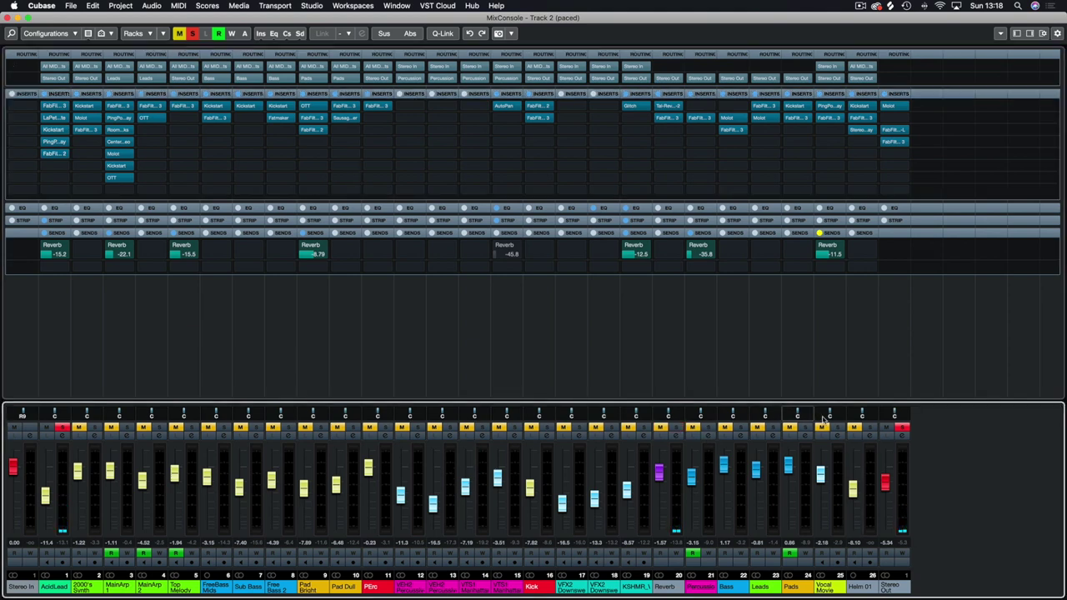
click(904, 429)
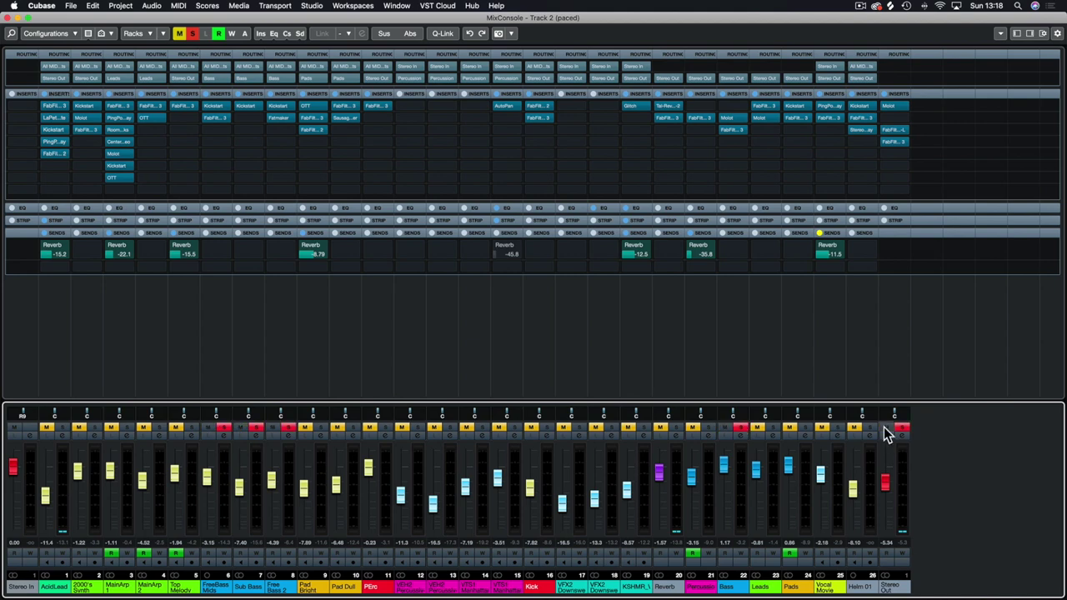
click(903, 428)
click(902, 429)
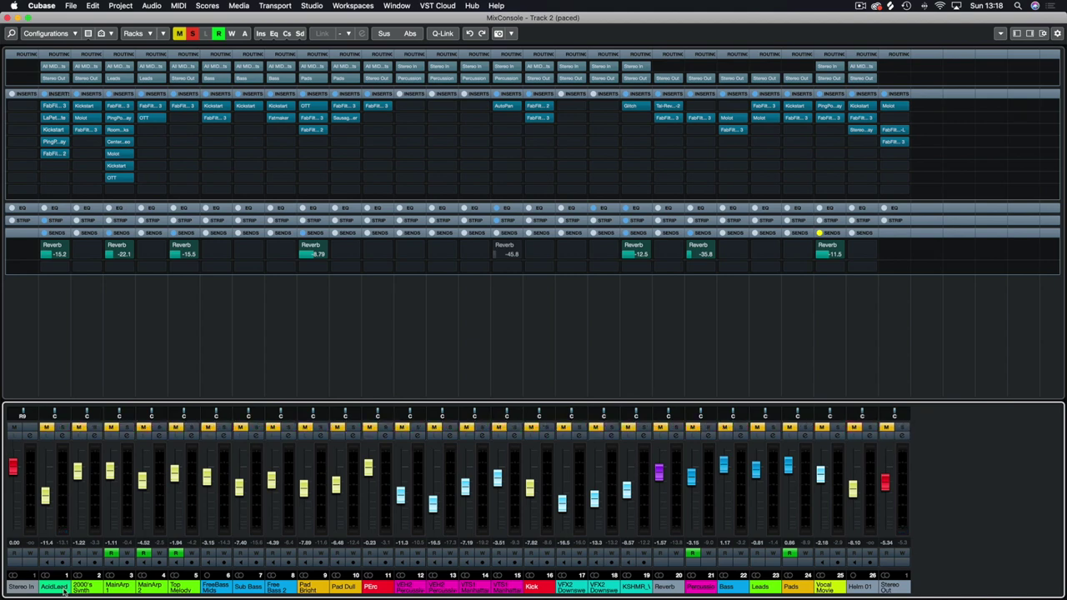
click(193, 35)
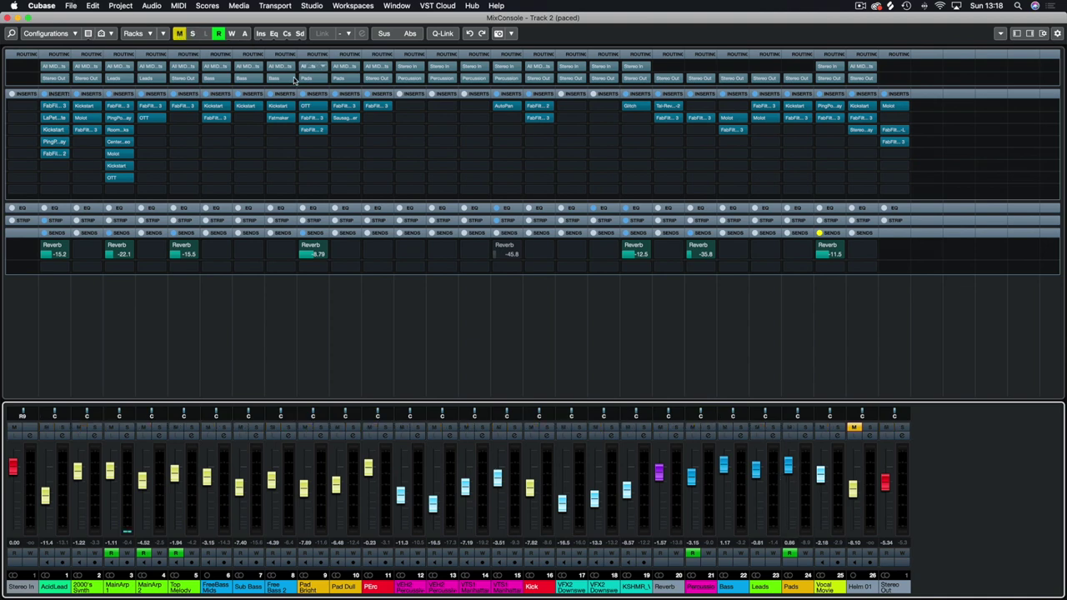
Solo the Bass group and take Free Bass 2 and Sub Bass out of the solo, leaving FreeBass Mids.
click(738, 428)
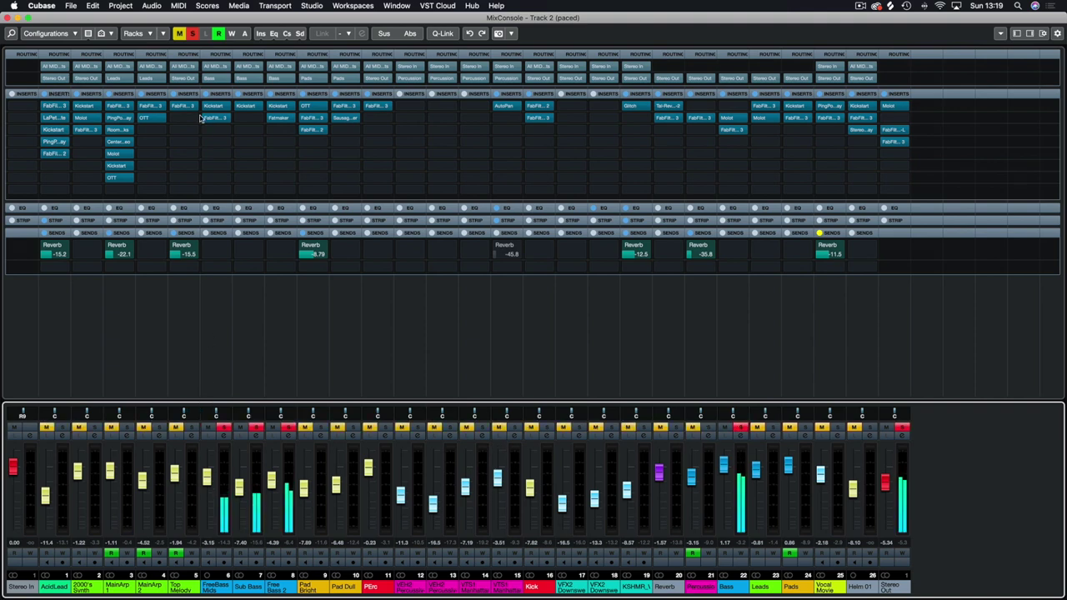
click(289, 427)
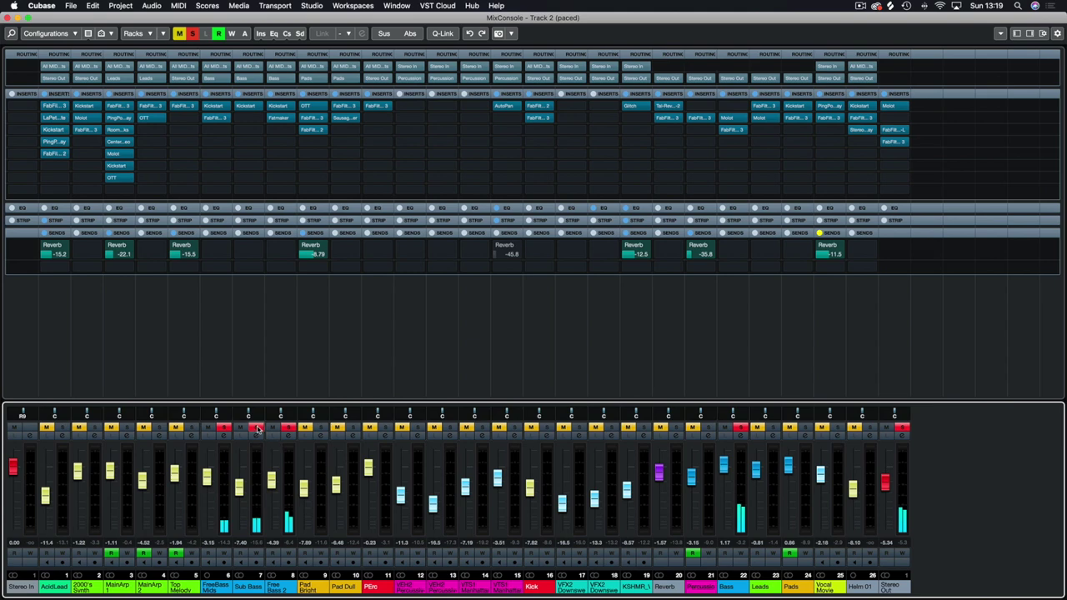
click(256, 428)
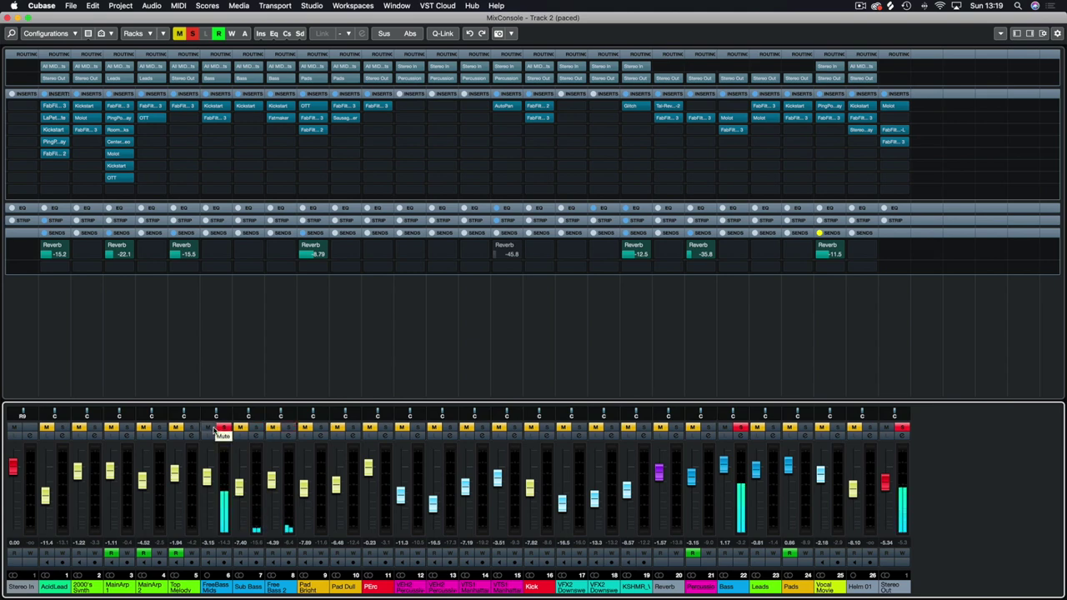
Inspect the FabFilter Pro-Q 3 bands on FreeBass Mids, compare the sound with the EQ bypassed, and close its window.
click(215, 117)
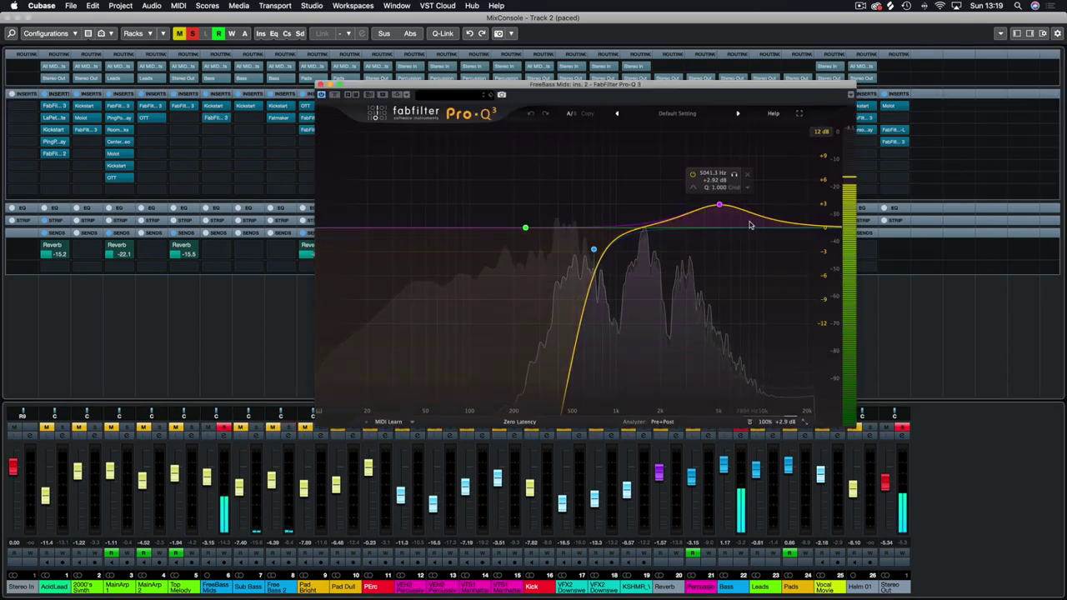
mouse_move(597, 255)
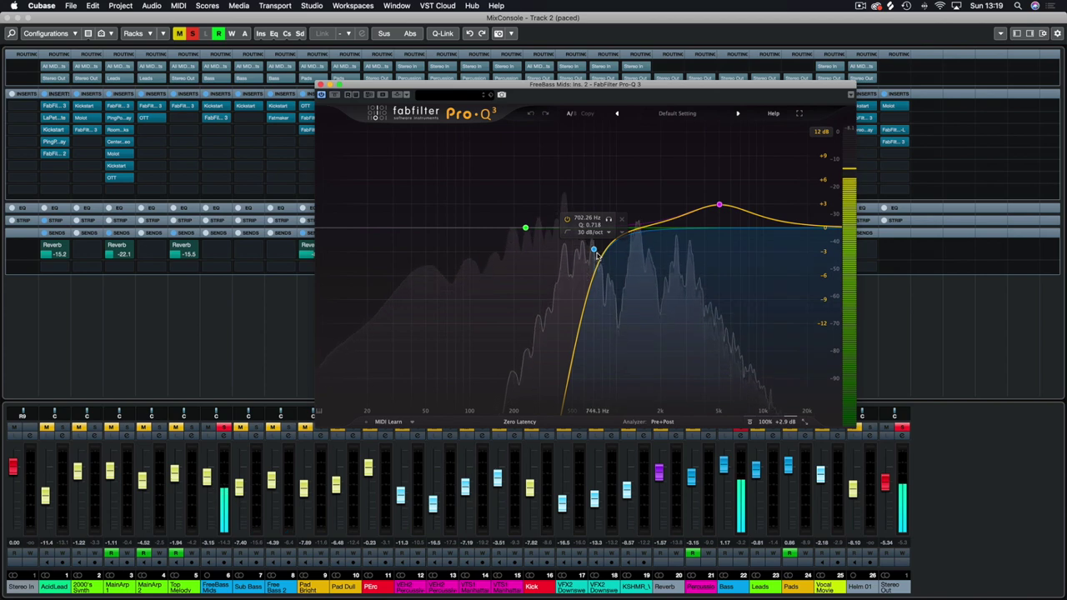
click(335, 95)
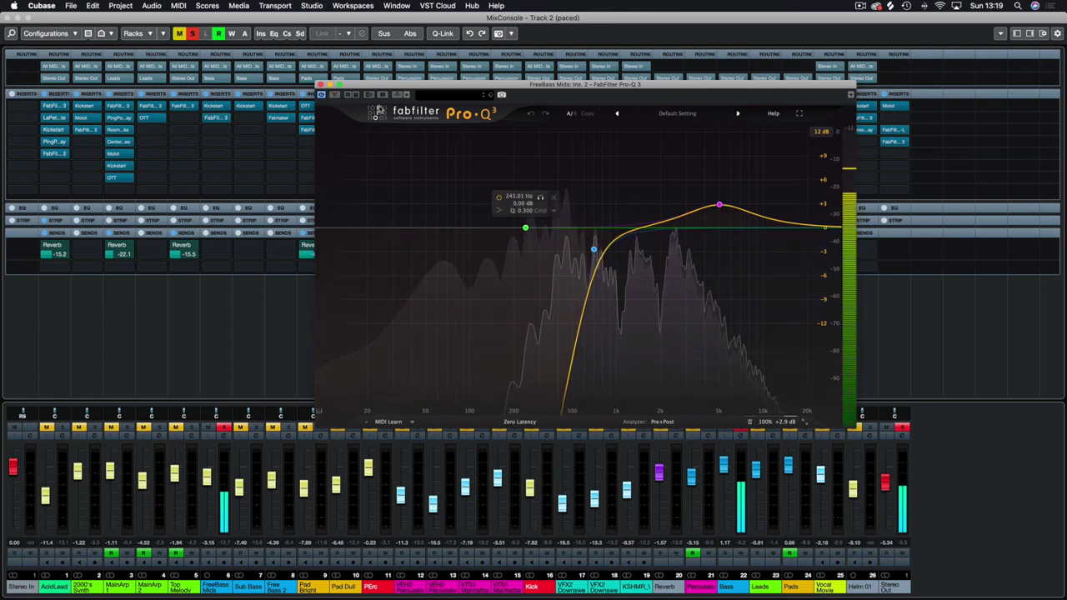
click(335, 95)
click(335, 96)
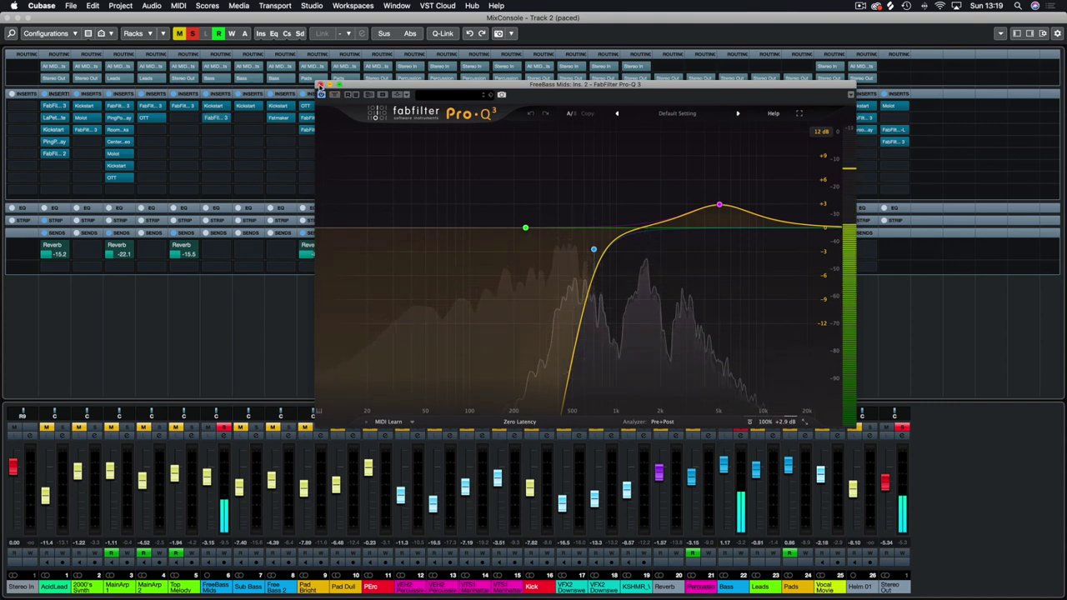
click(321, 94)
Solo Sub Bass and Free Bass 2 in turn, inspect Free Bass 2's Fatmaker insert, and close its window.
click(254, 431)
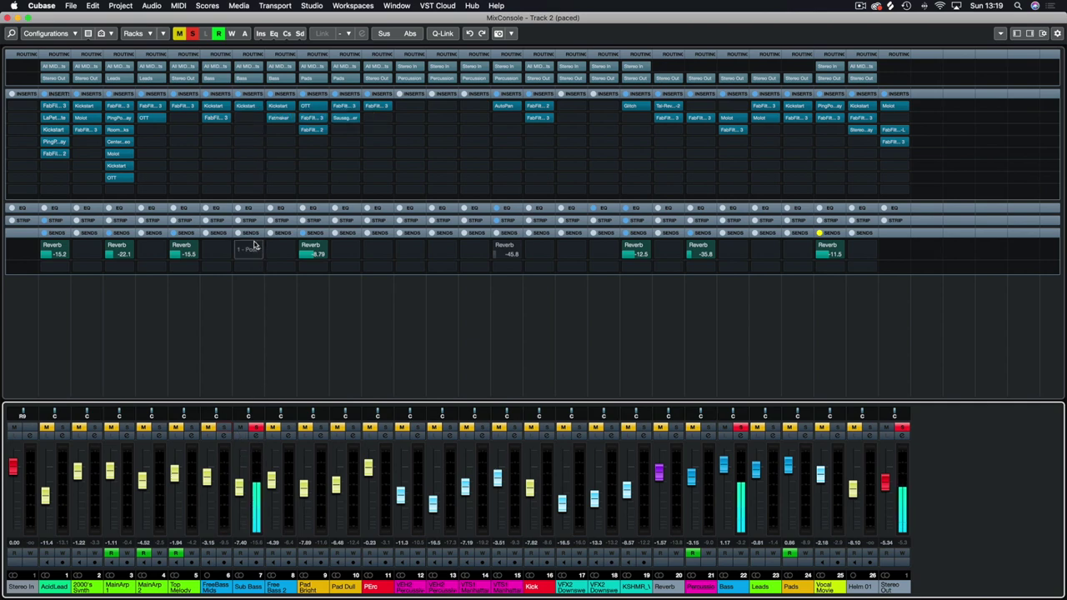
click(288, 427)
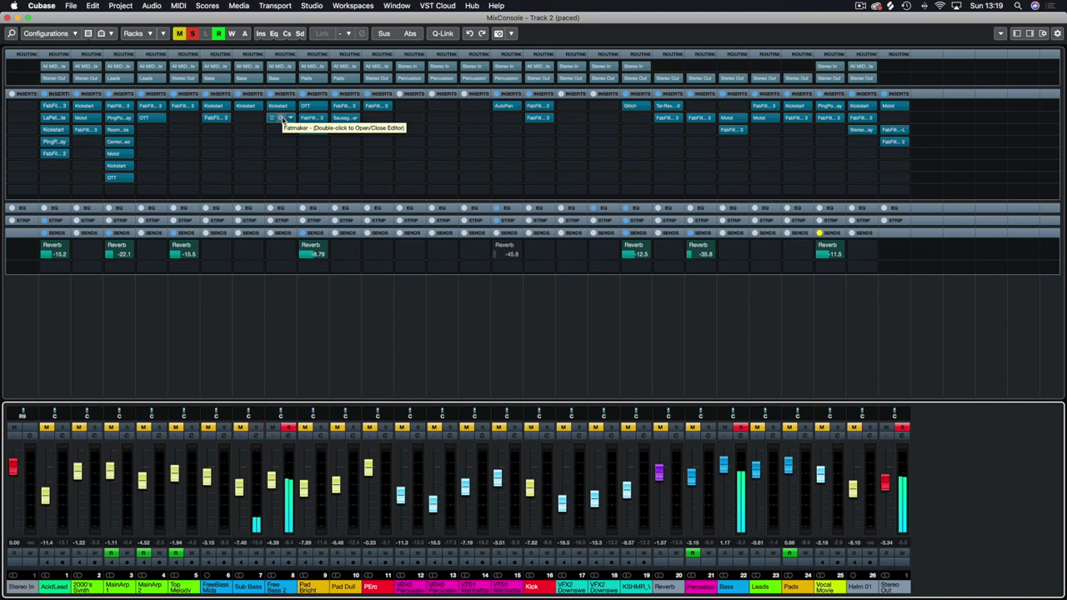
double_click(282, 118)
drag(404, 217, 330, 178)
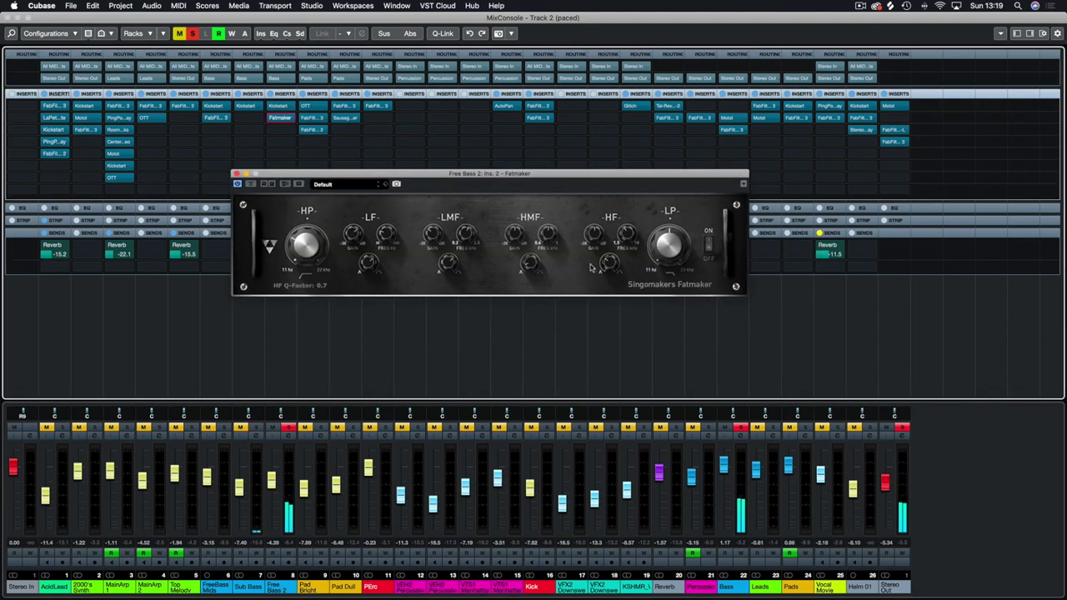
click(235, 175)
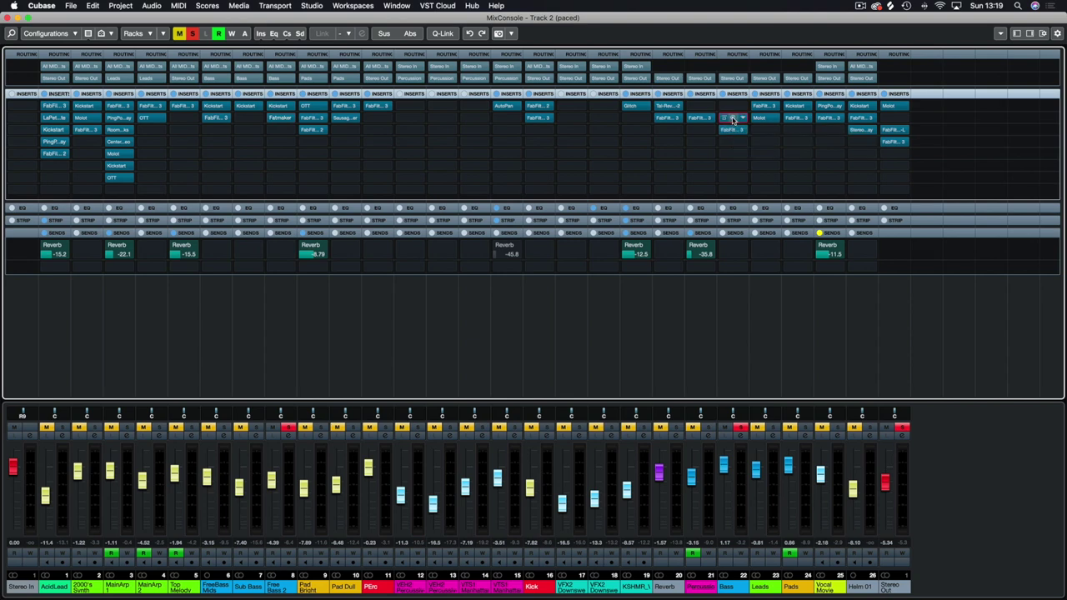
Open the Bass group's Molot and FabFilter Pro-Q 3 inserts side by side and start playback to examine them.
click(733, 119)
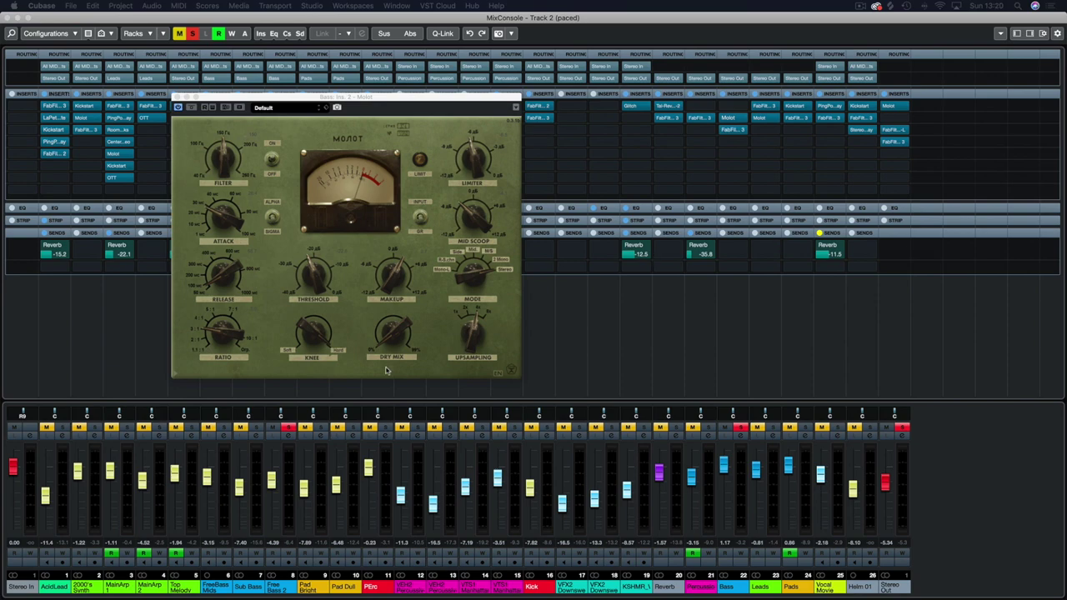
drag(1066, 142, 996, 132)
key(space)
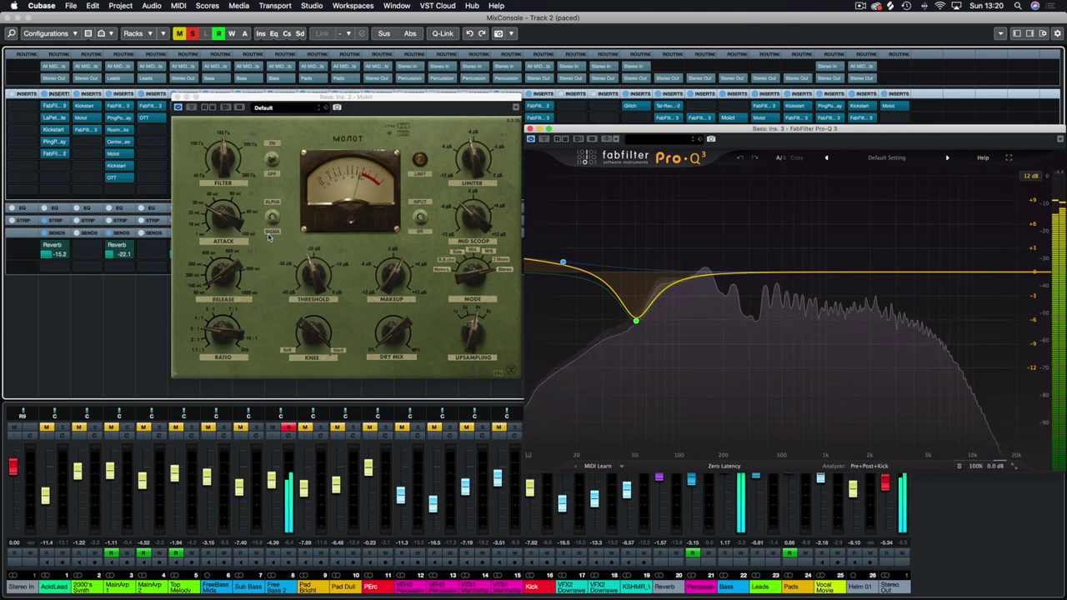
Examine the Bass group's Molot compressor settings, compare the sound with Molot bypassed, and close its window.
click(463, 331)
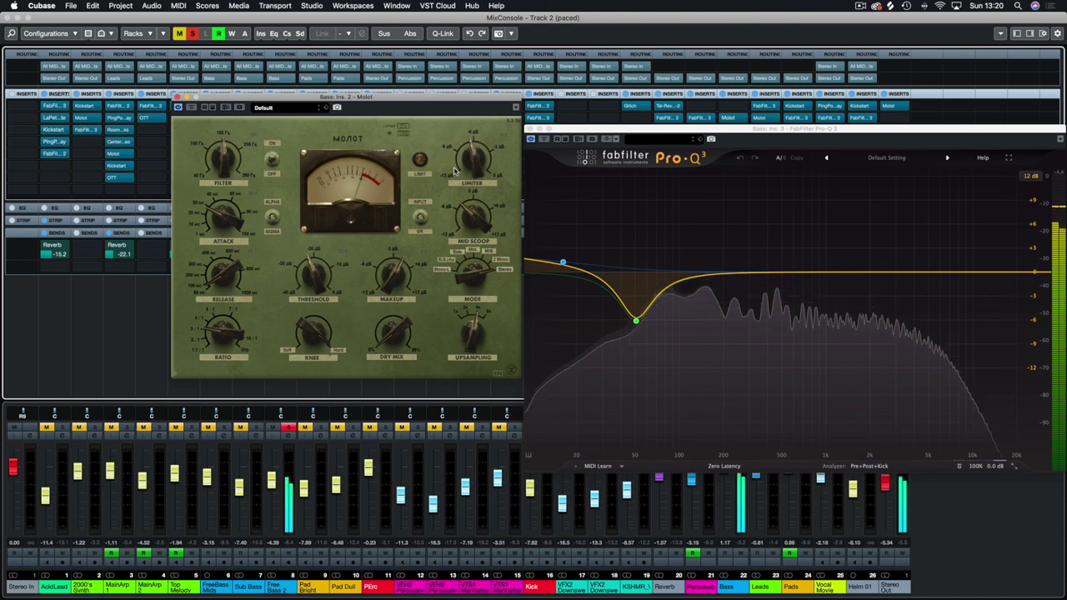
click(190, 109)
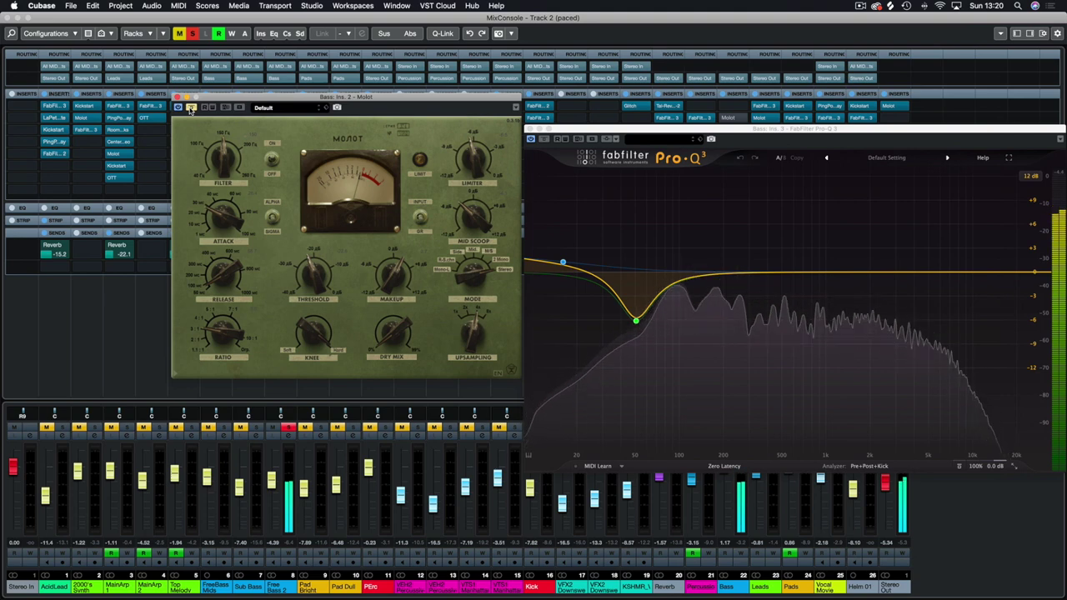
click(190, 109)
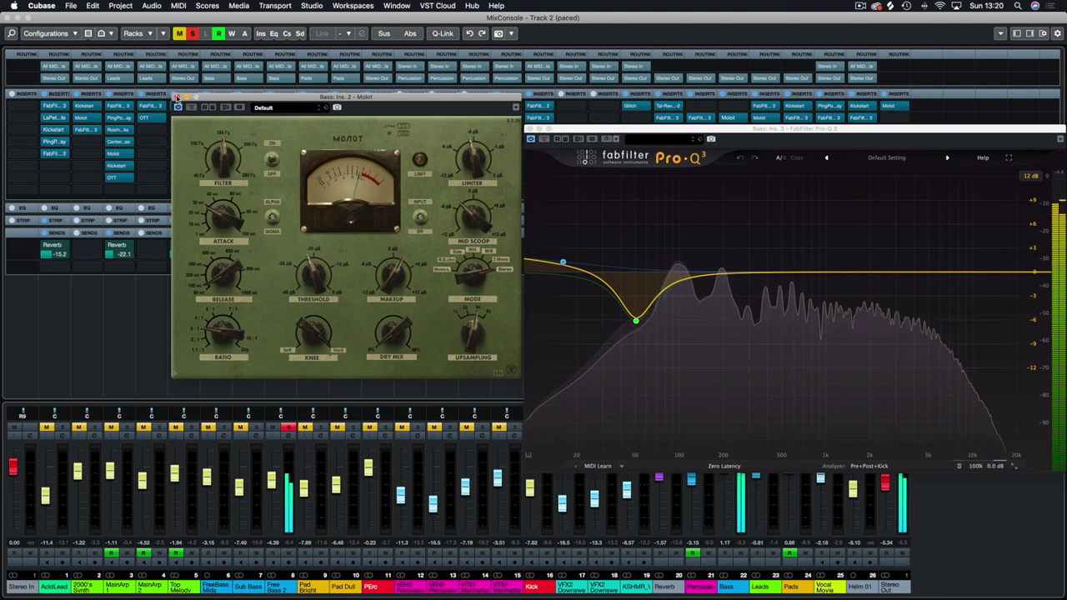
click(176, 97)
Solo Kick alongside the bass to examine the low-end dip in the Bass group's Pro-Q 3, stop playback, and close the EQ.
drag(584, 129, 367, 113)
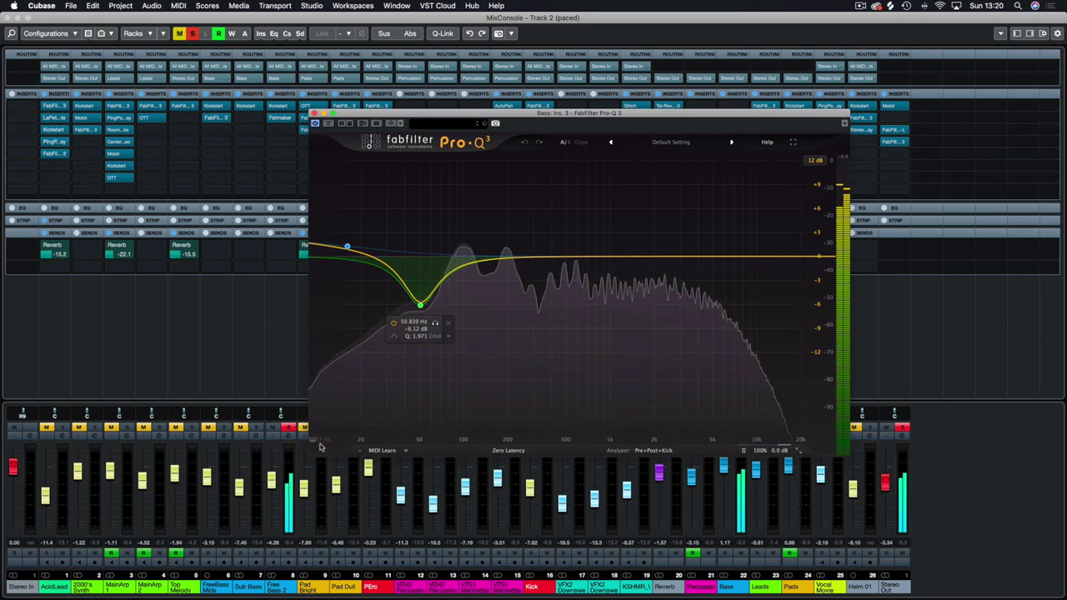
drag(442, 114, 346, 38)
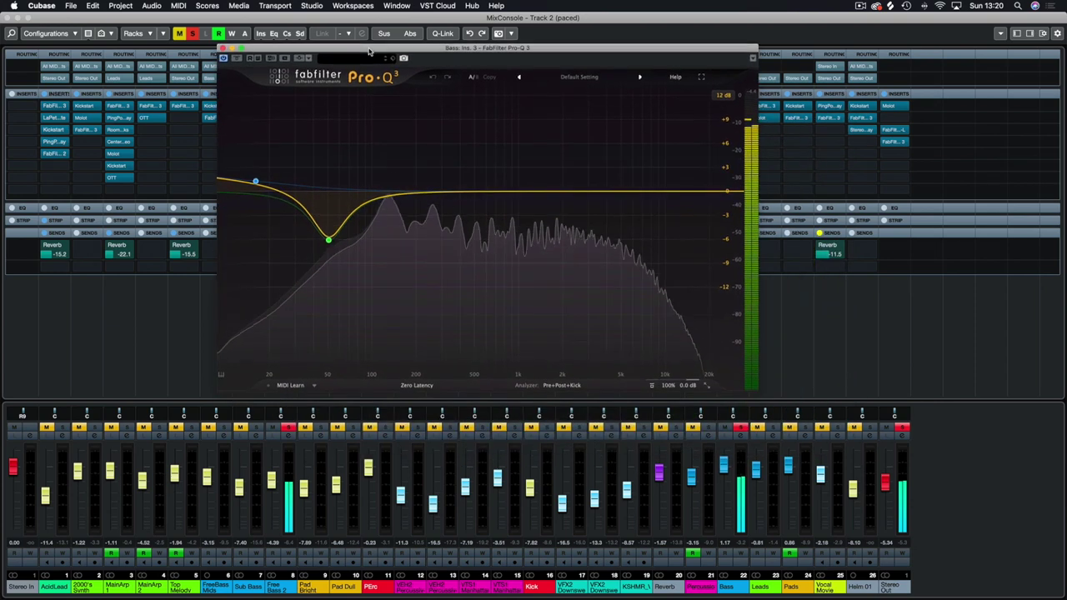
click(547, 428)
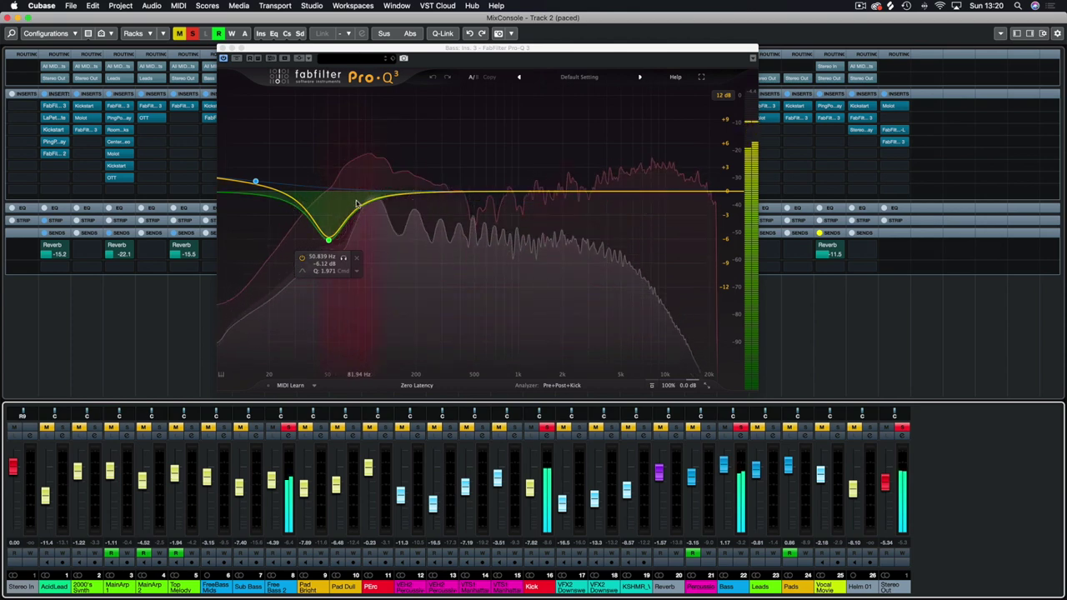
key(space)
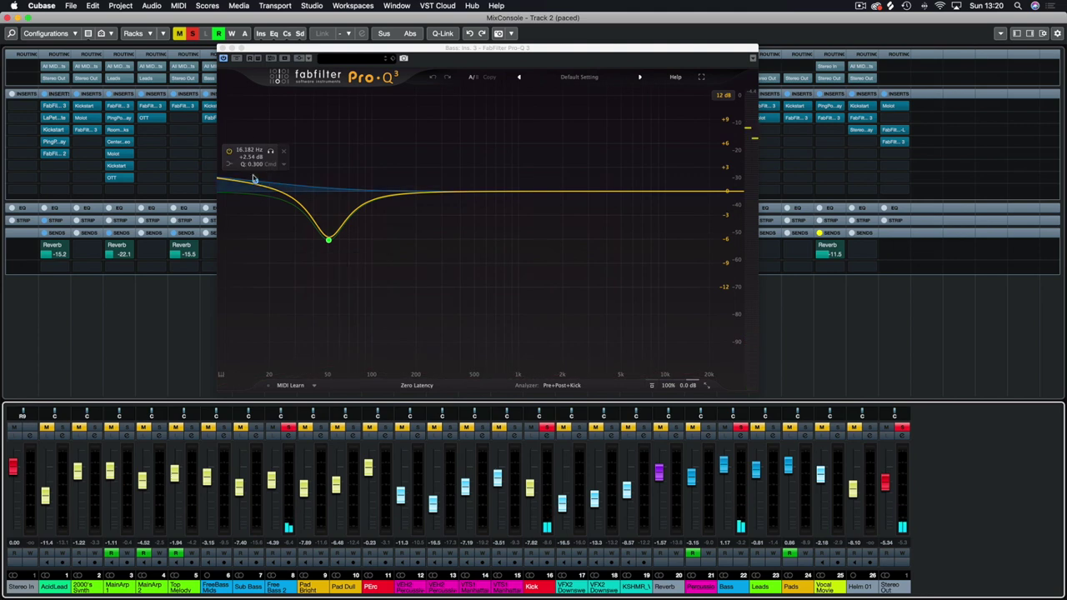
click(221, 48)
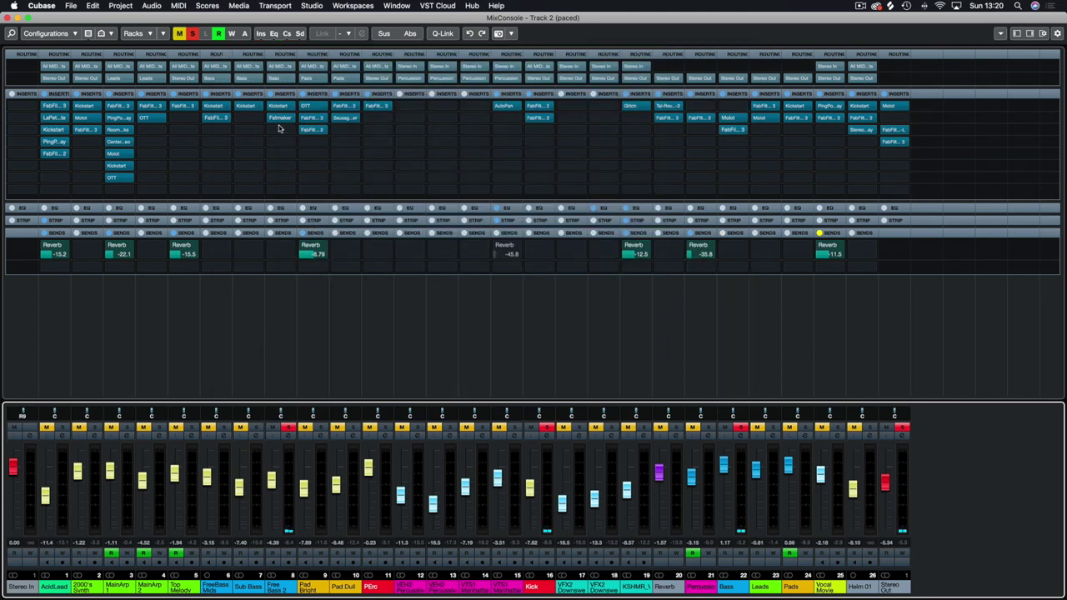
Clear the bass and kick solos, and solo Pad Bright and Pad Dull.
click(289, 427)
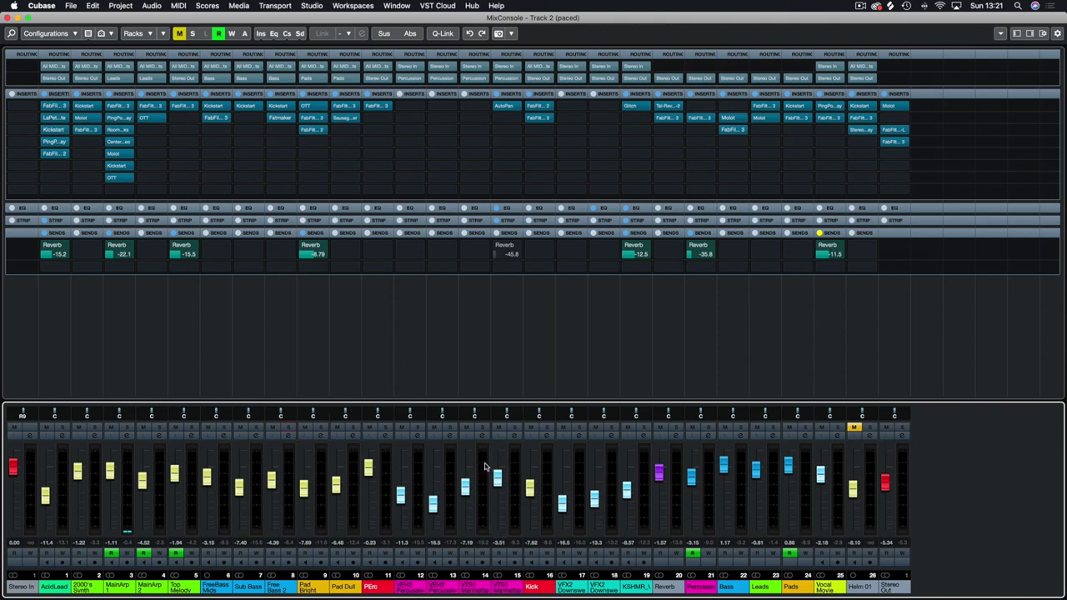
click(320, 428)
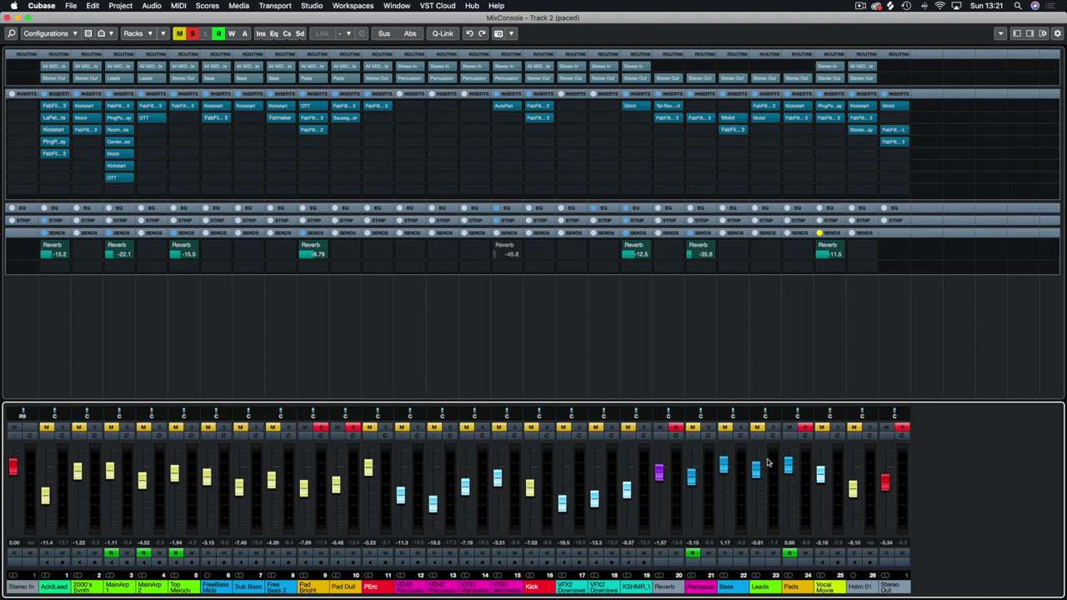
Close the mixer to return to the arrangement and set the loop to the Leads part starting shortly after bar 33.
double_click(224, 20)
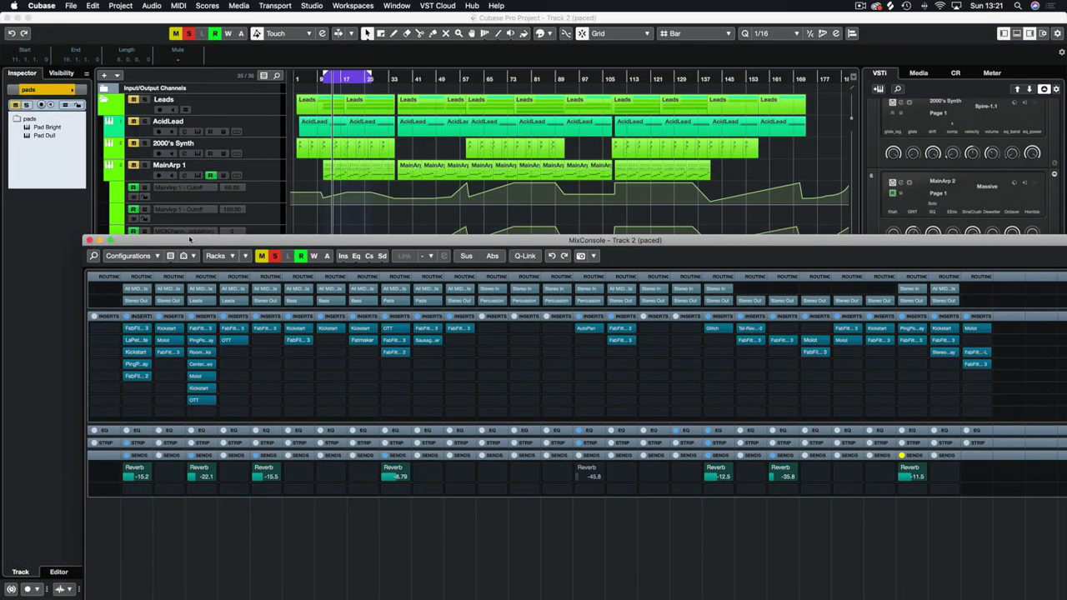
drag(192, 240, 126, 31)
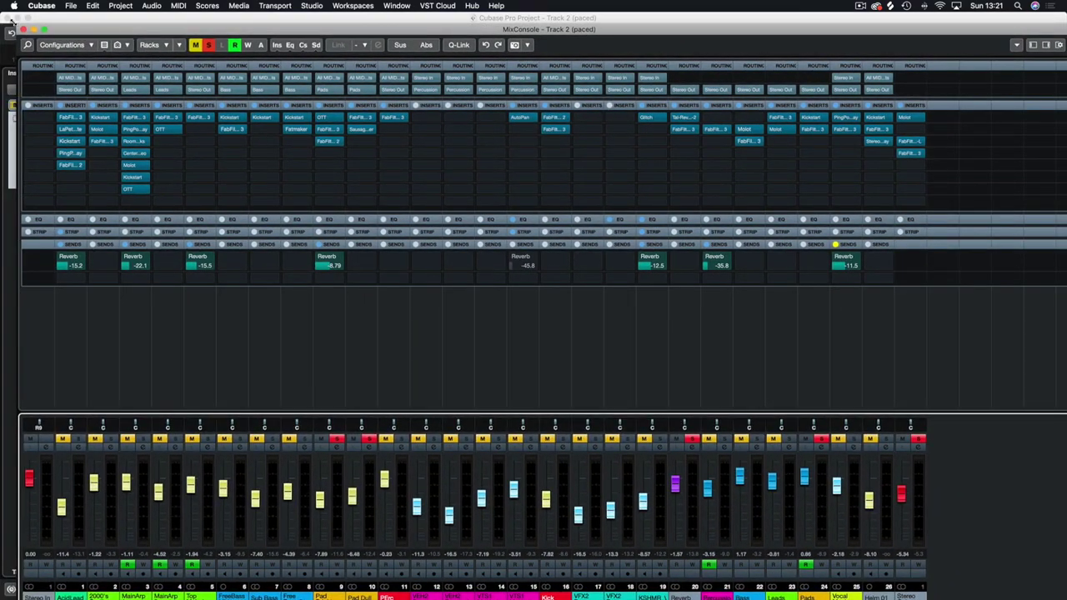
double_click(78, 31)
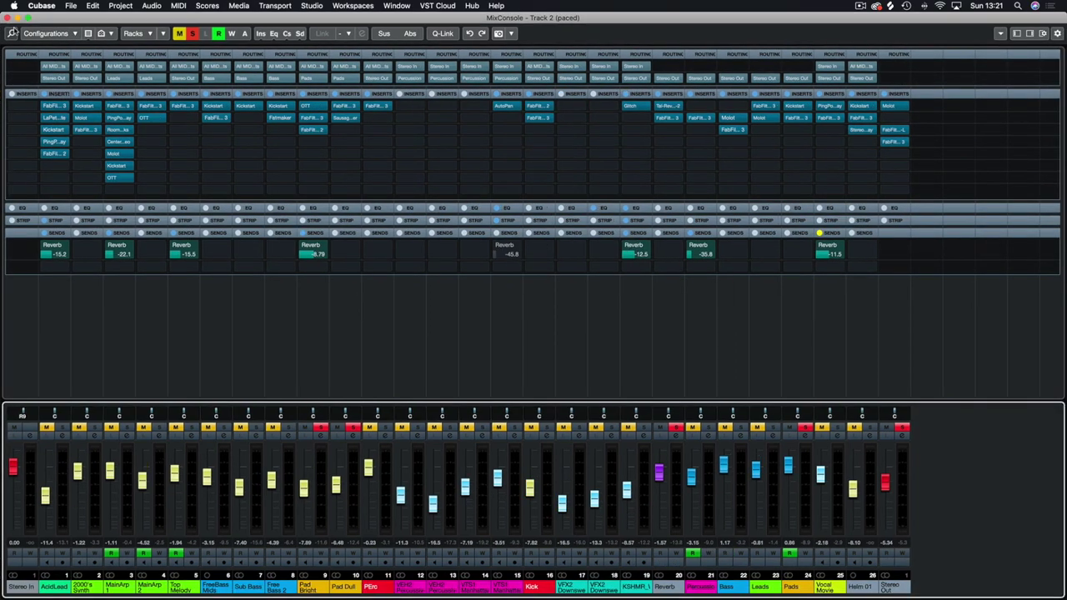
click(6, 18)
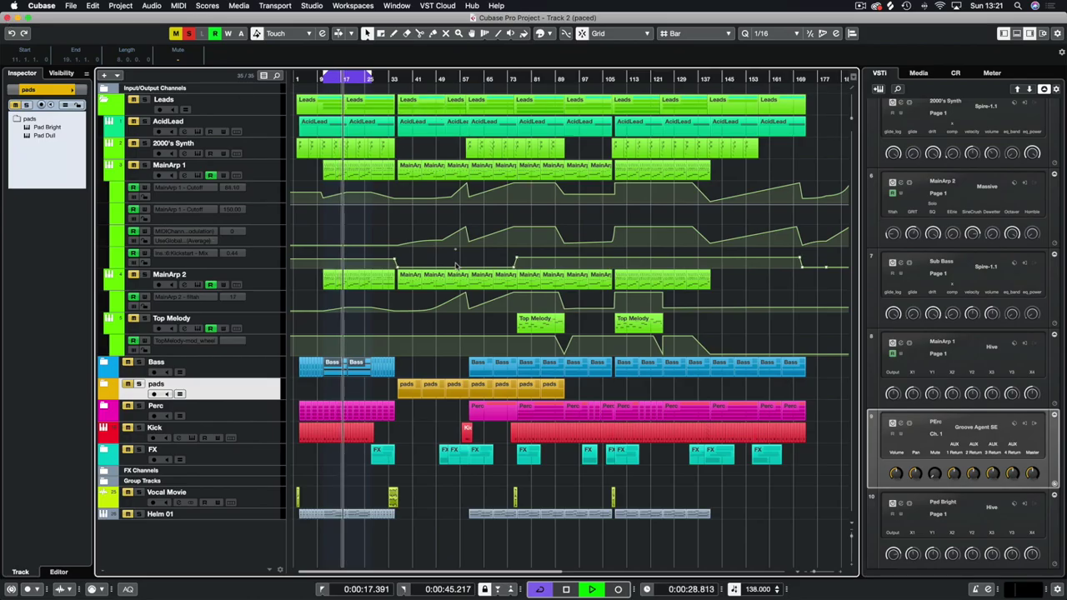
click(425, 104)
key(p)
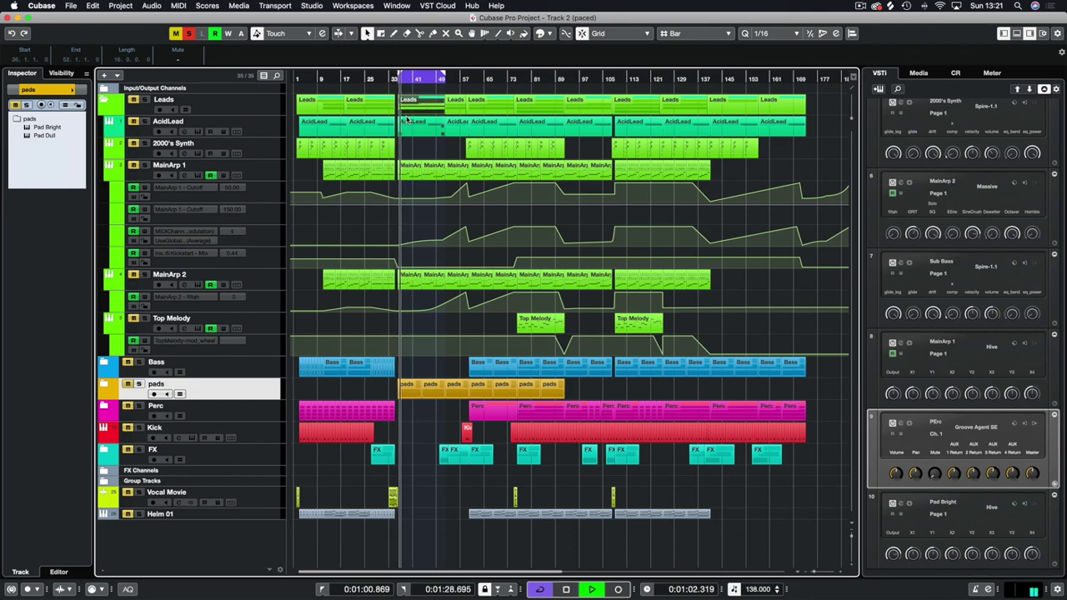
Reopen the mixer, take Pad Dull out of the solo, and inspect Pad Bright's OTT insert before closing its window.
key(F3)
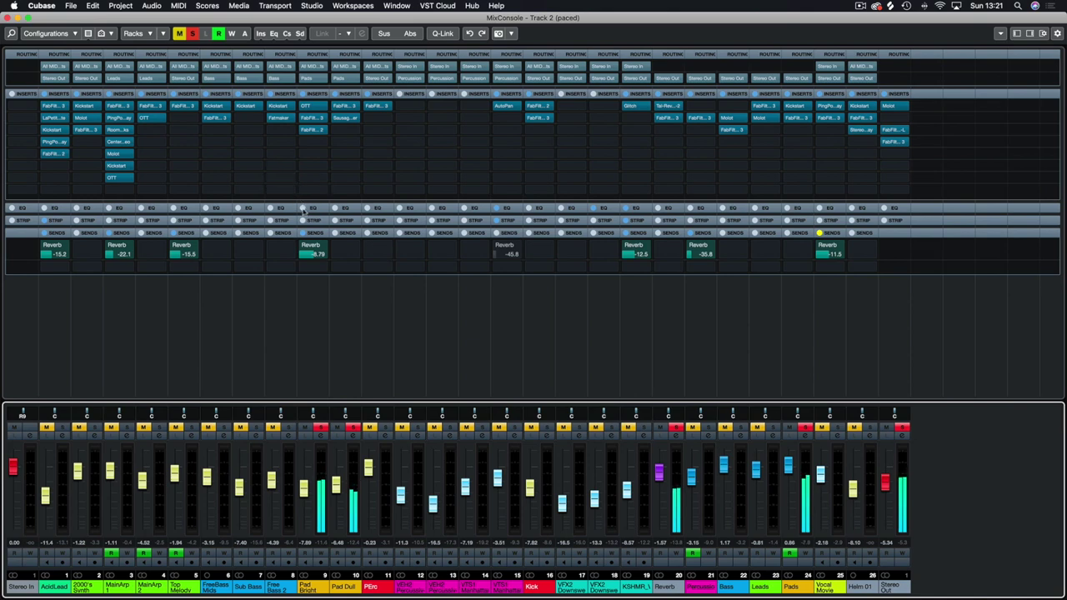
click(352, 429)
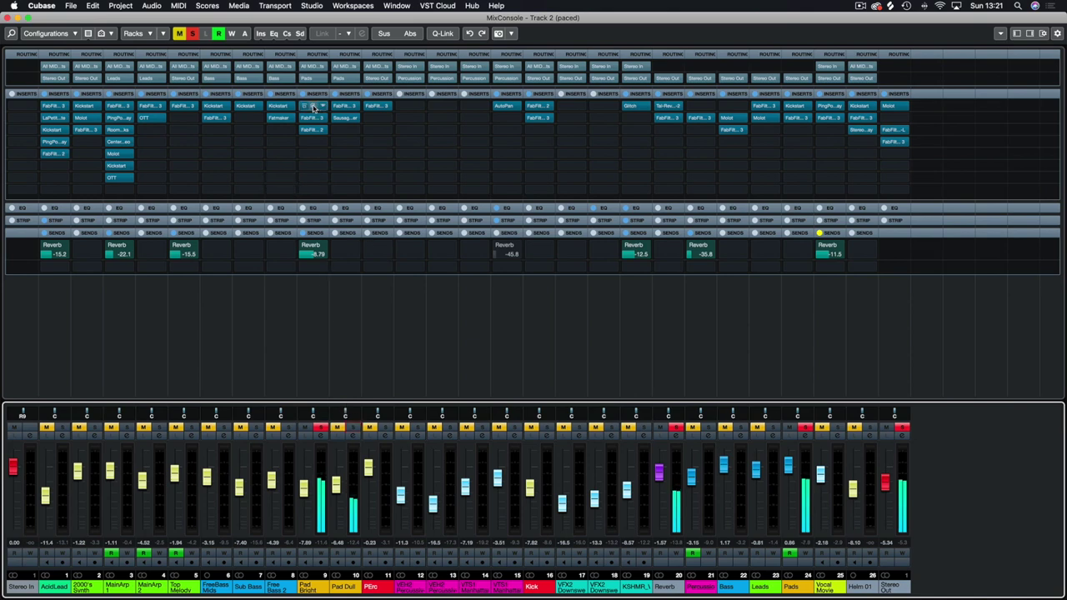
click(312, 107)
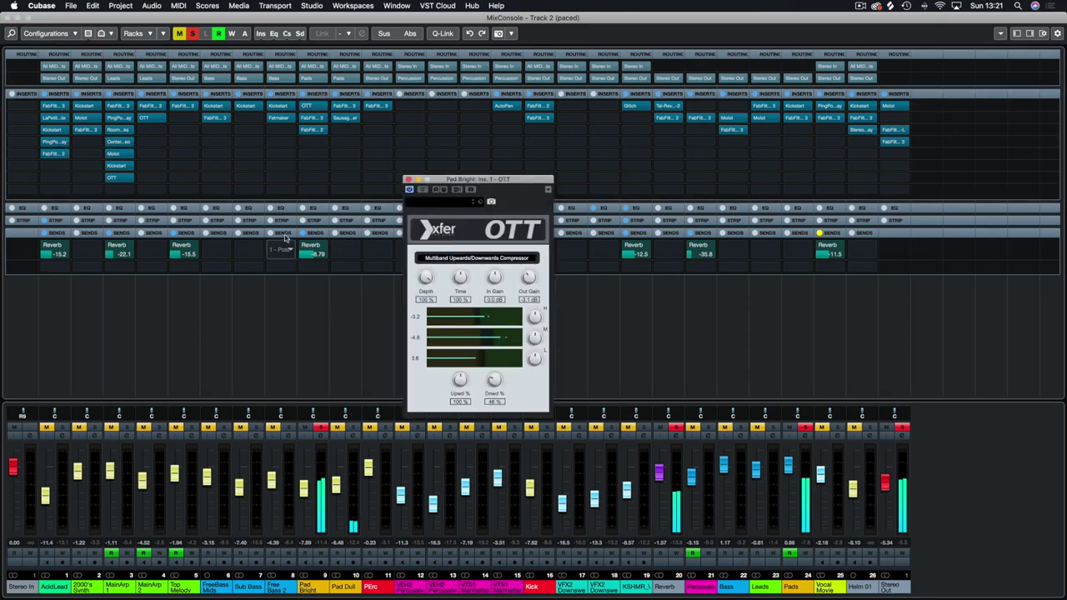
mouse_move(300, 245)
drag(471, 188, 465, 119)
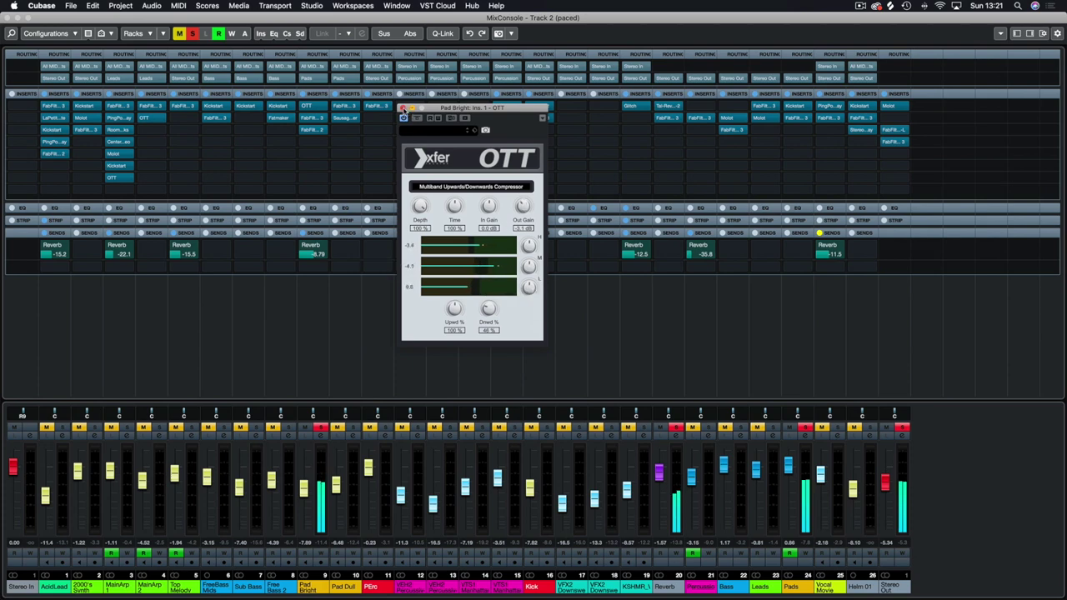
click(403, 109)
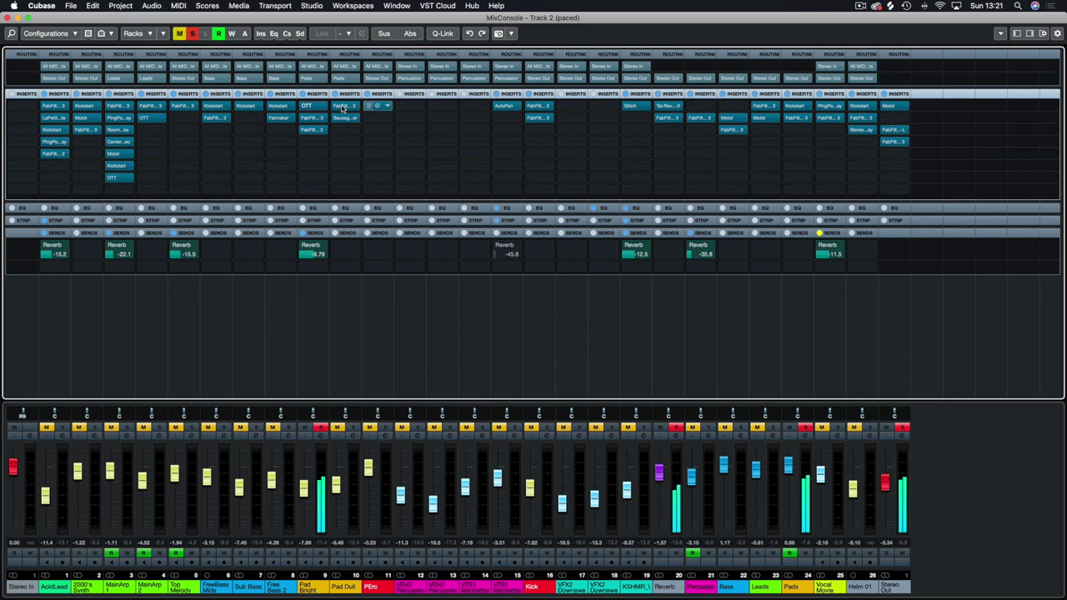
Bypass all of Pad Bright's inserts to hear the dry sound, and re-enable only OTT.
click(303, 93)
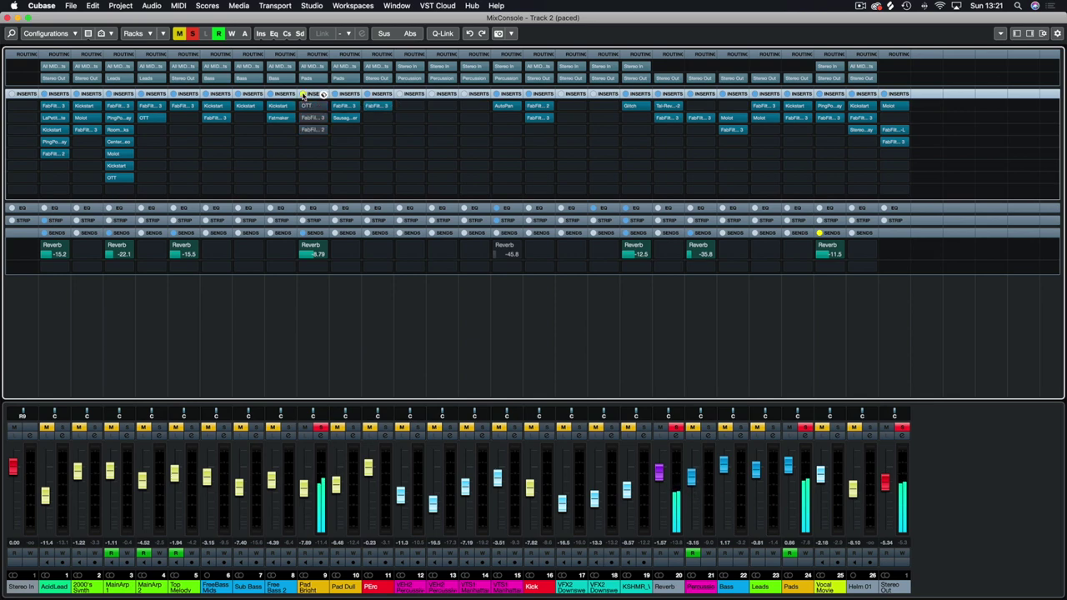
mouse_move(303, 107)
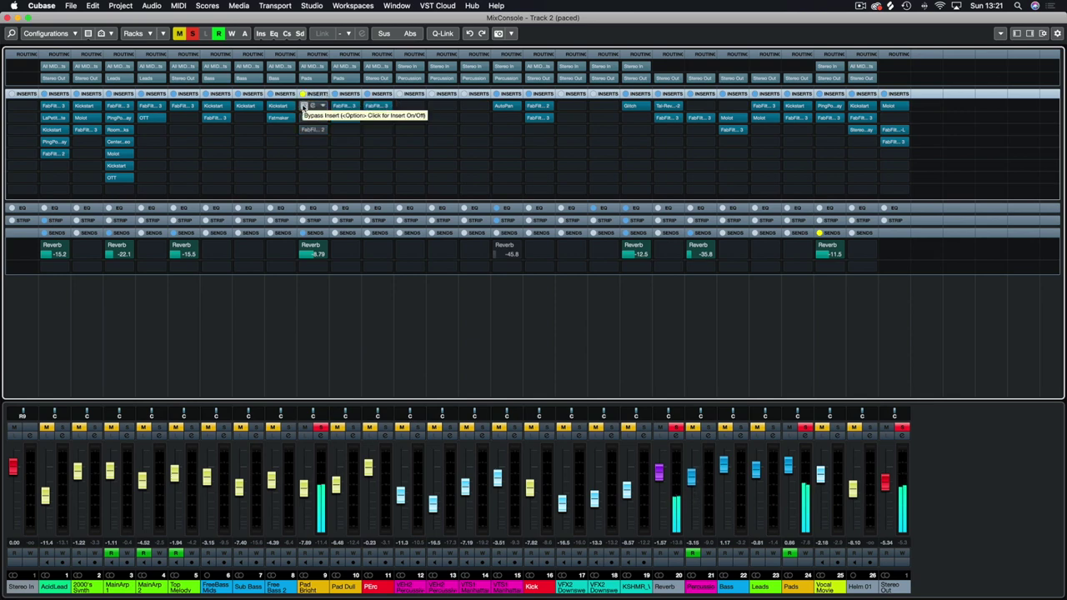
click(304, 106)
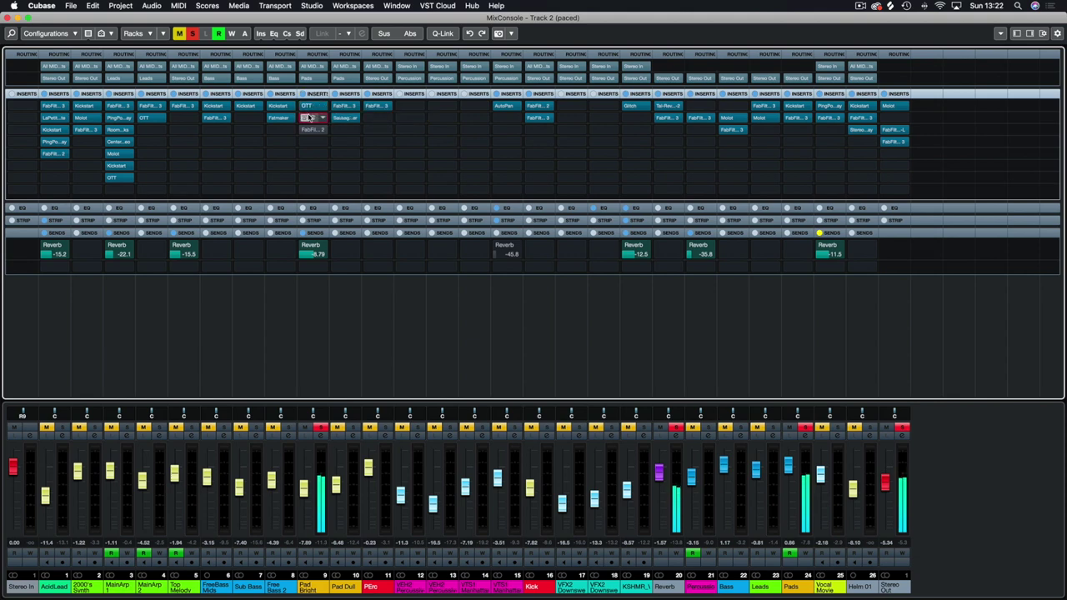
Open and re-enable Pad Bright's FabFilter Pro-Q 3, audition its high-mid boost band on its own, and close the window.
click(309, 117)
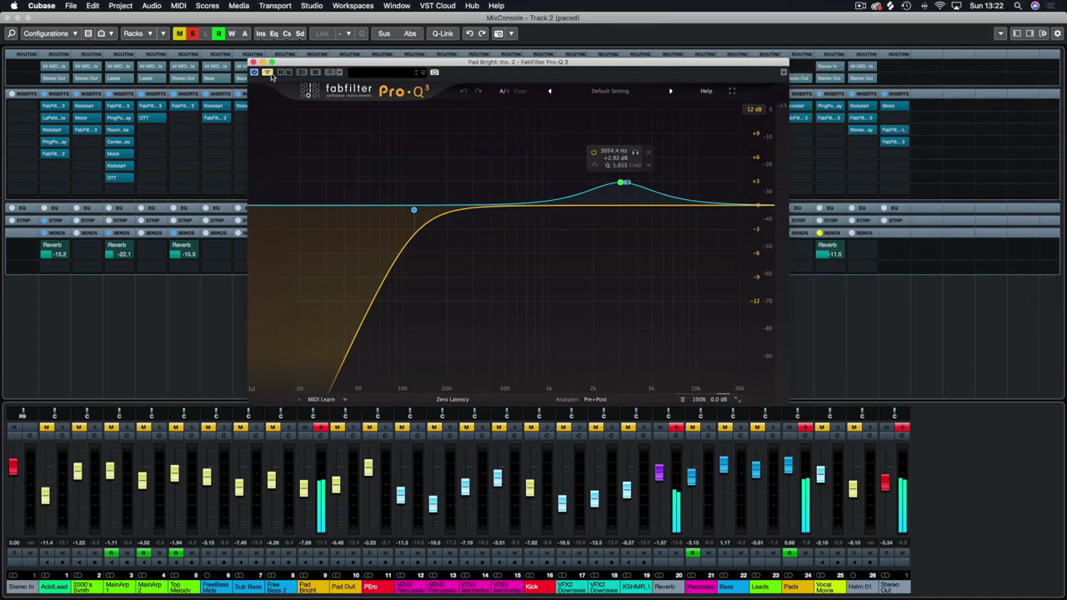
key(space)
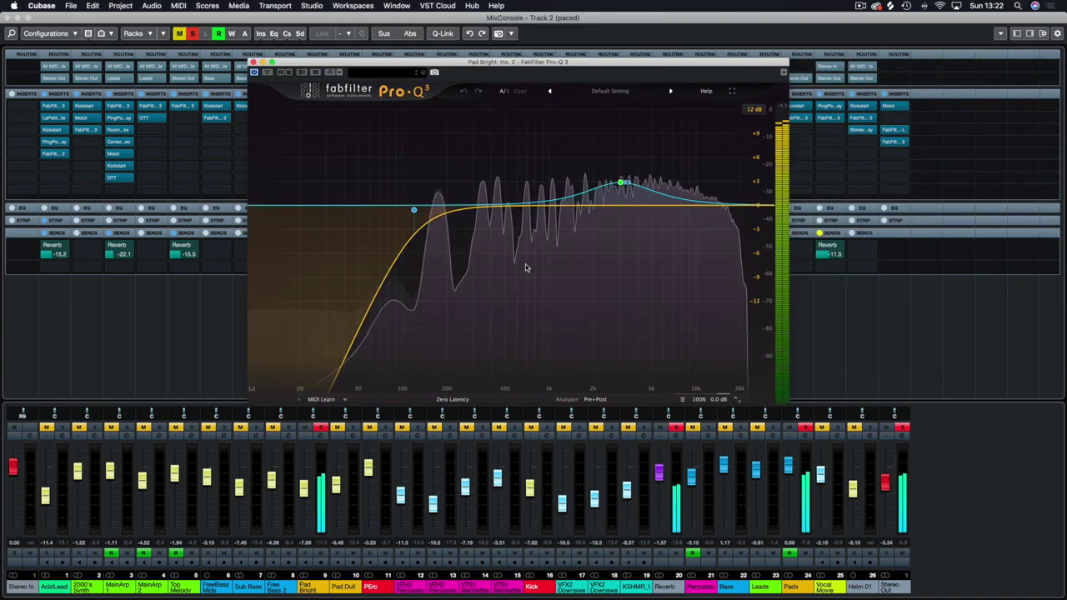
mouse_move(621, 183)
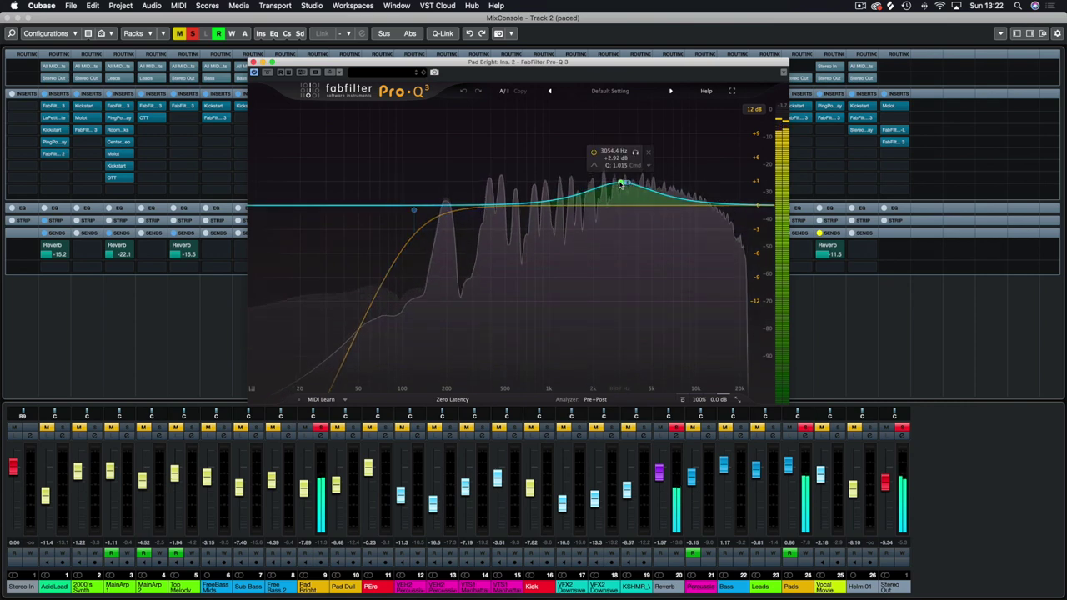
click(635, 153)
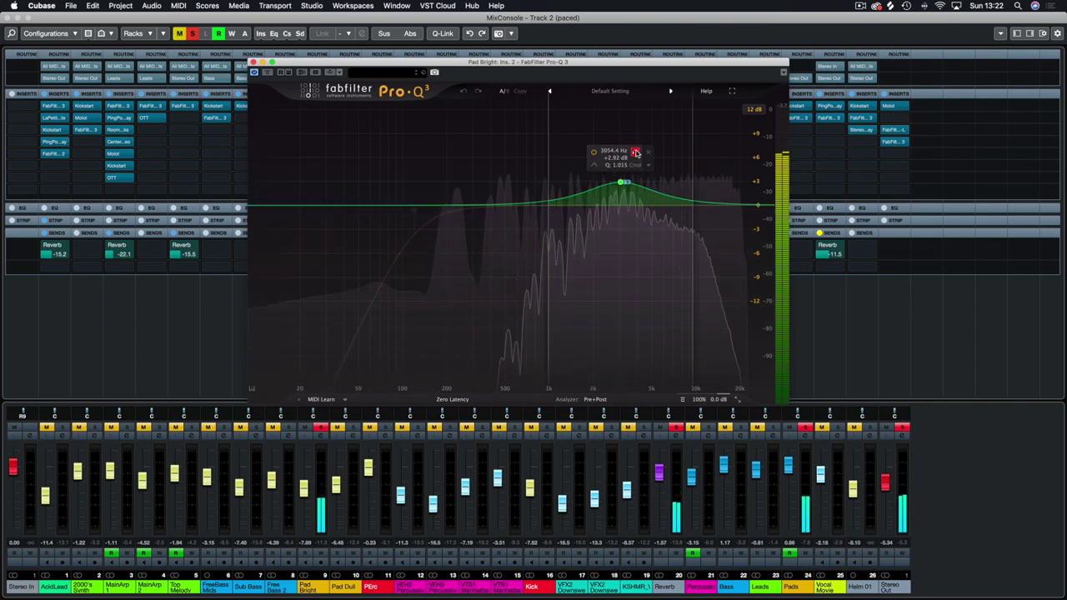
click(635, 153)
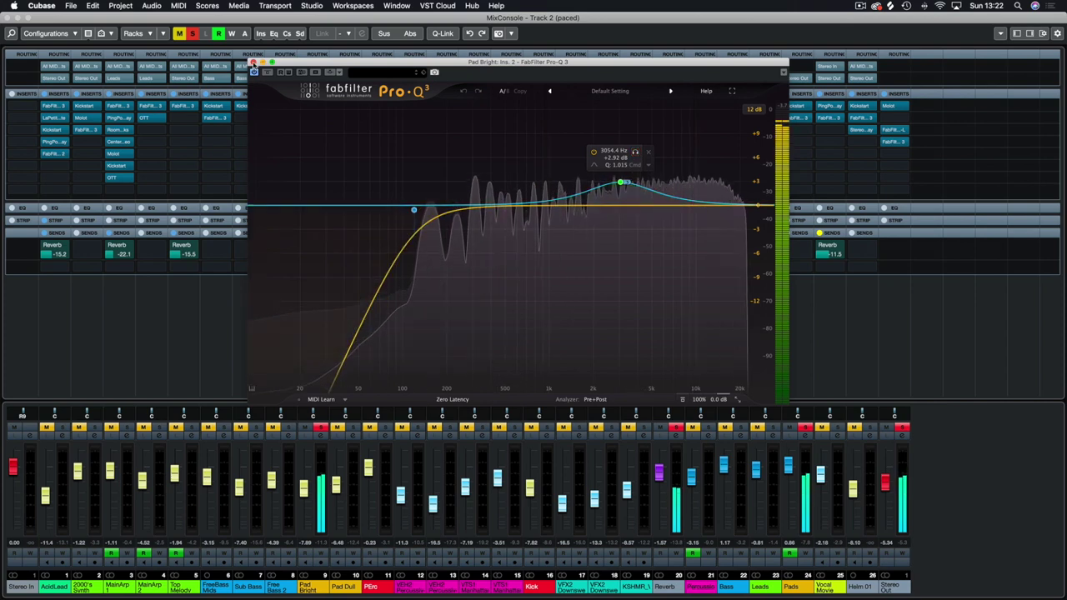
click(254, 62)
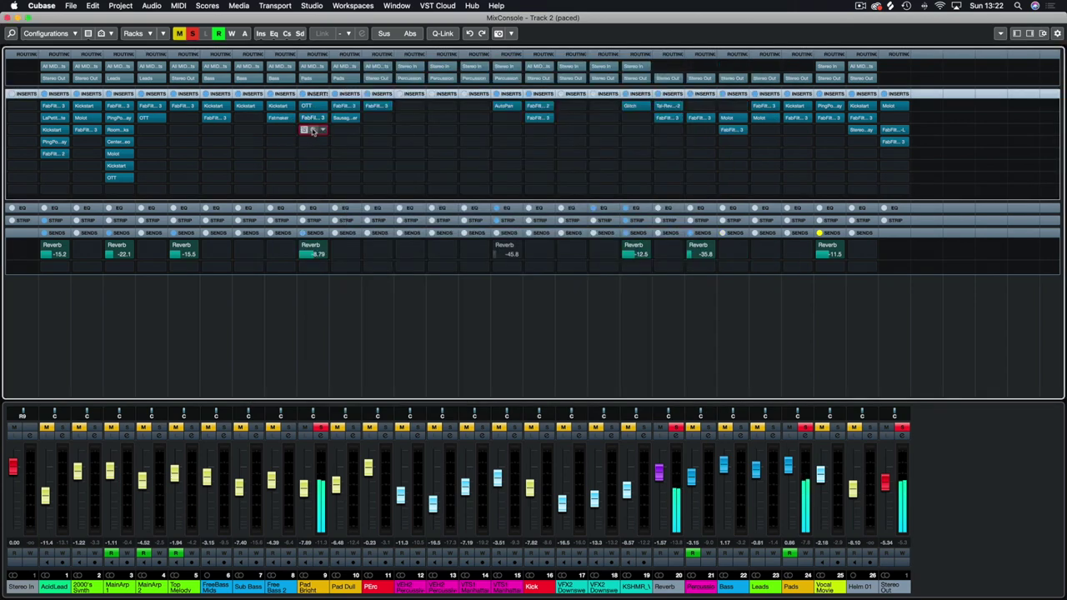
Open Pad Bright's FabFilter Pro-C 2, inspect its release and its wet and dry mid/side balance, and close the window.
click(314, 131)
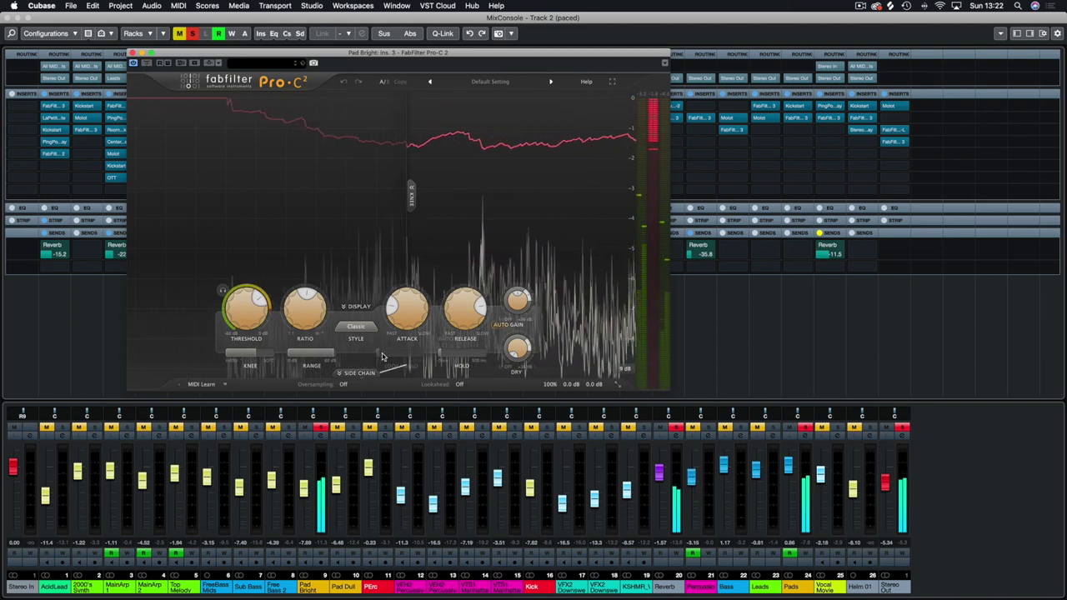
mouse_move(383, 298)
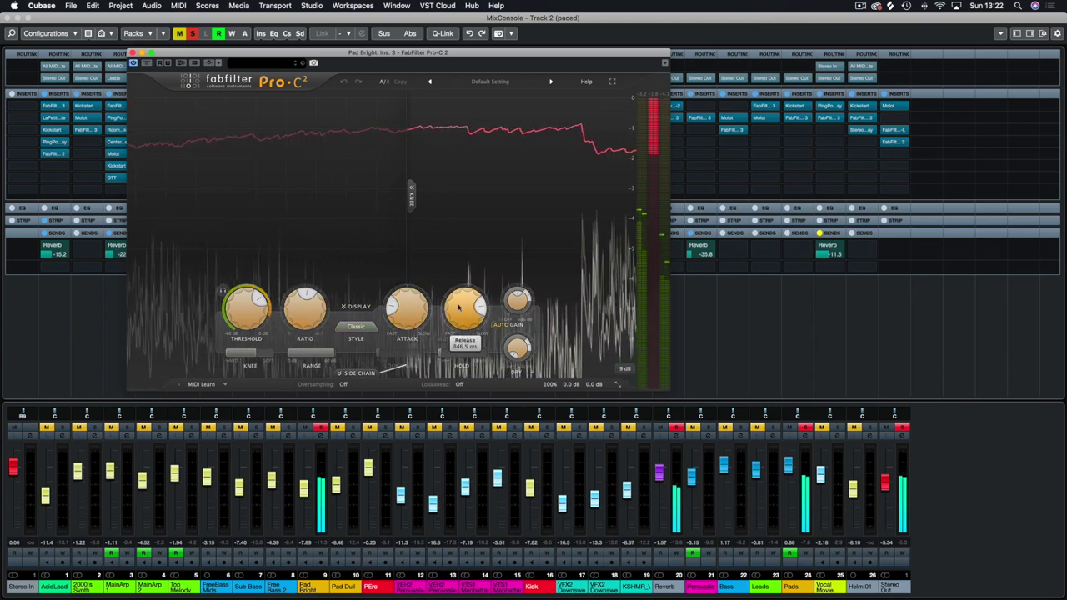
mouse_move(524, 297)
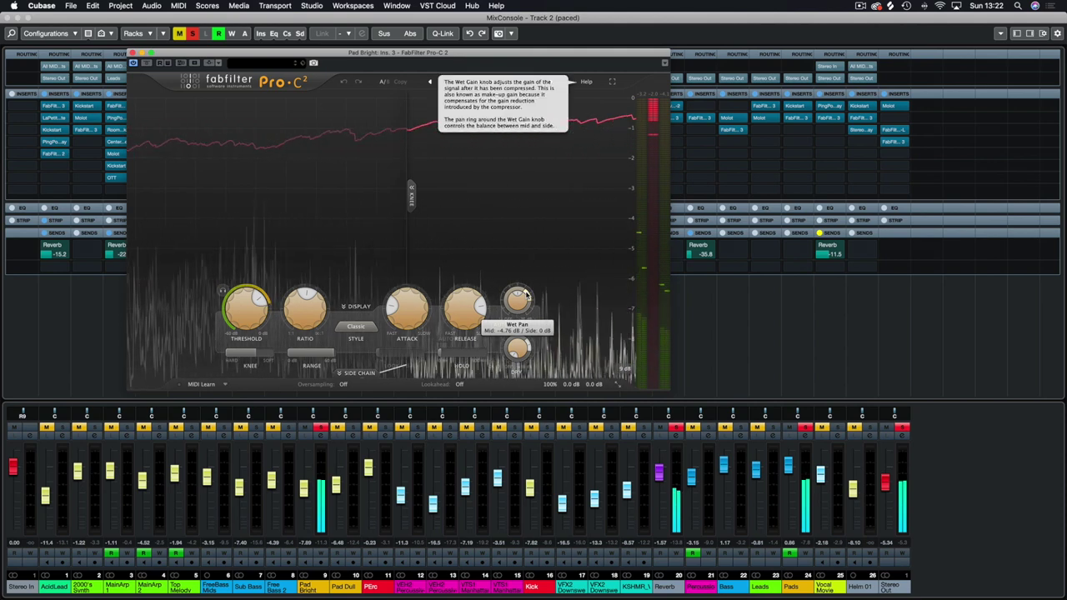
mouse_move(527, 348)
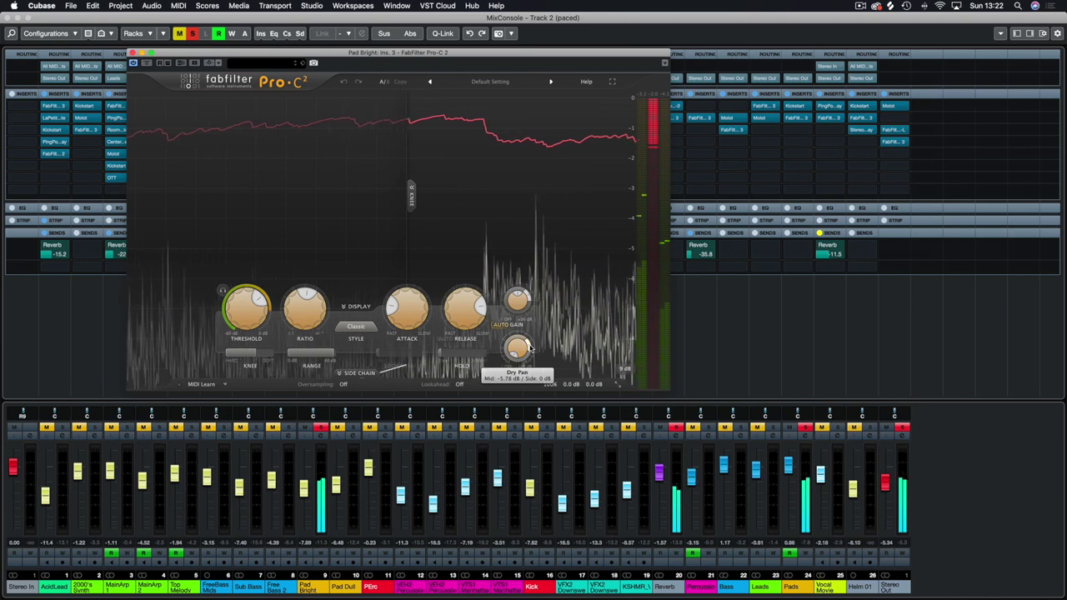
drag(506, 324, 506, 326)
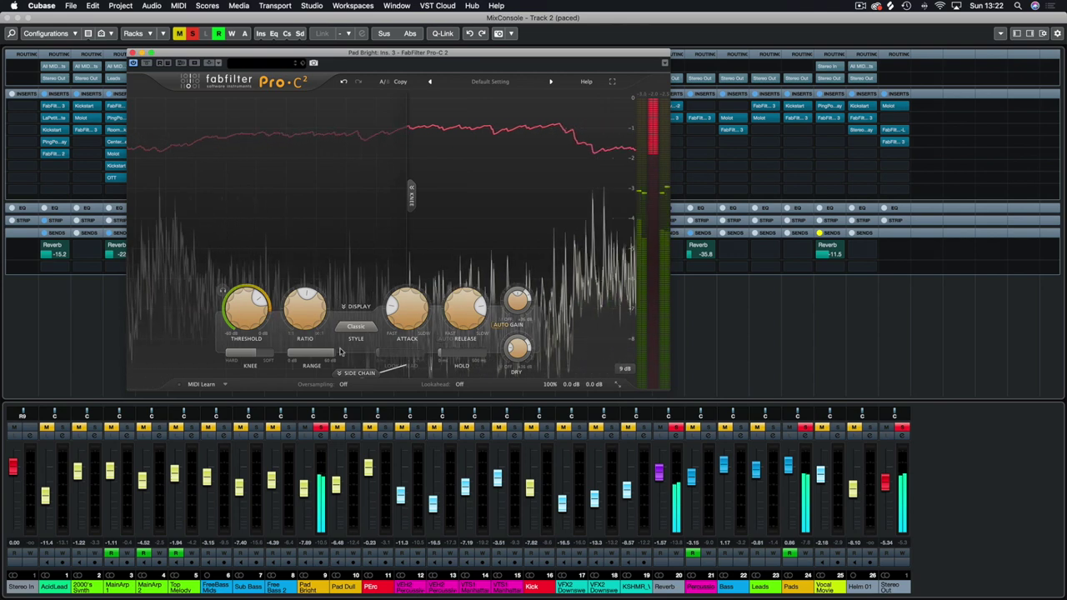
click(131, 52)
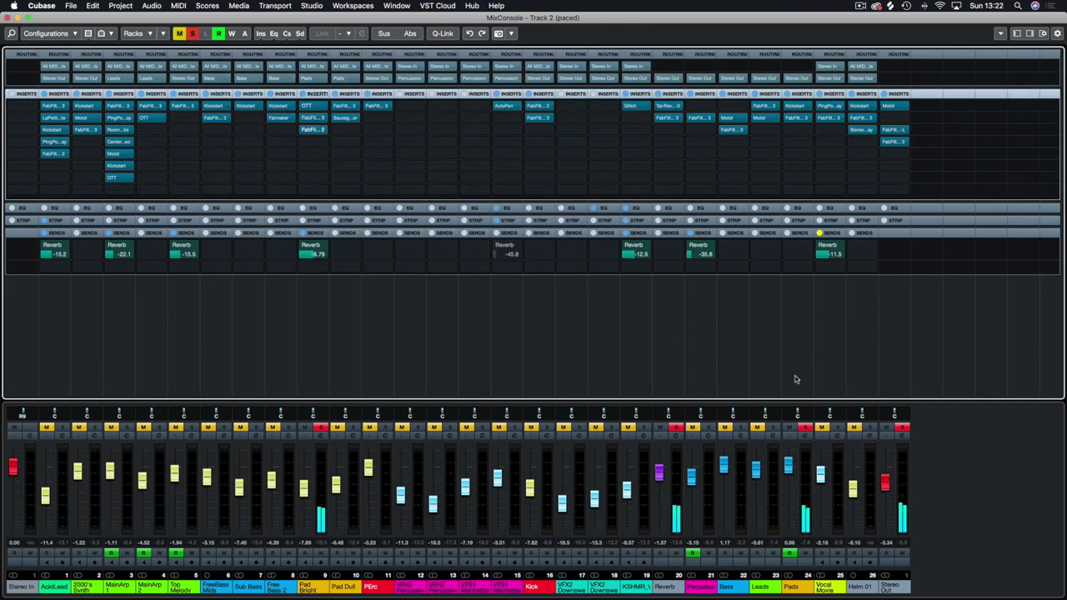
Solo Pad Dull, open its FabFilter Pro-Q 3 and SausageFattener side by side, and bypass all its inserts to hear it dry.
mouse_move(794, 108)
click(351, 428)
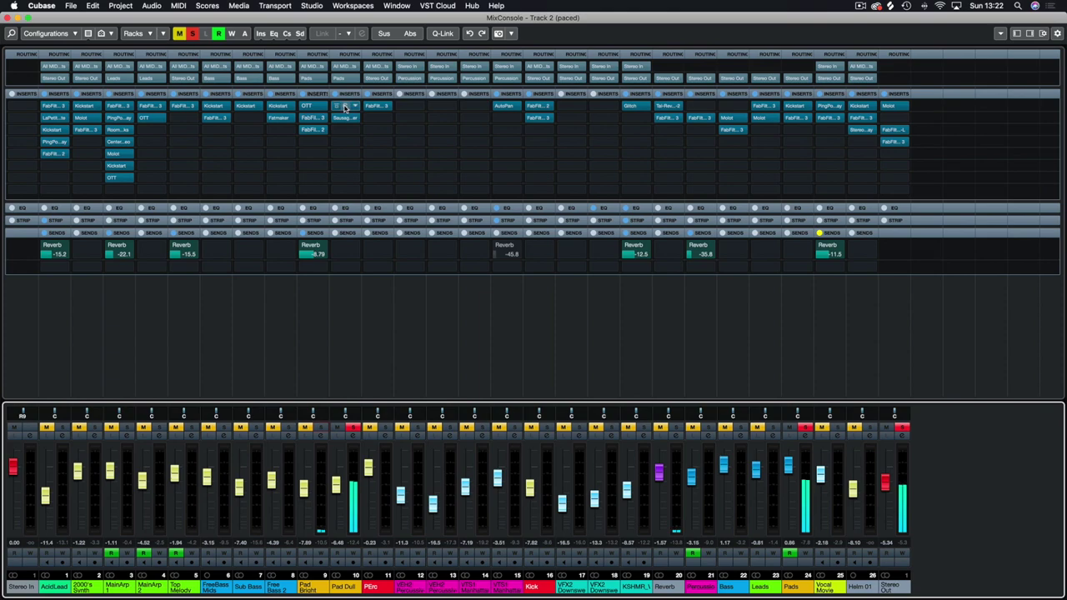
click(349, 107)
click(346, 119)
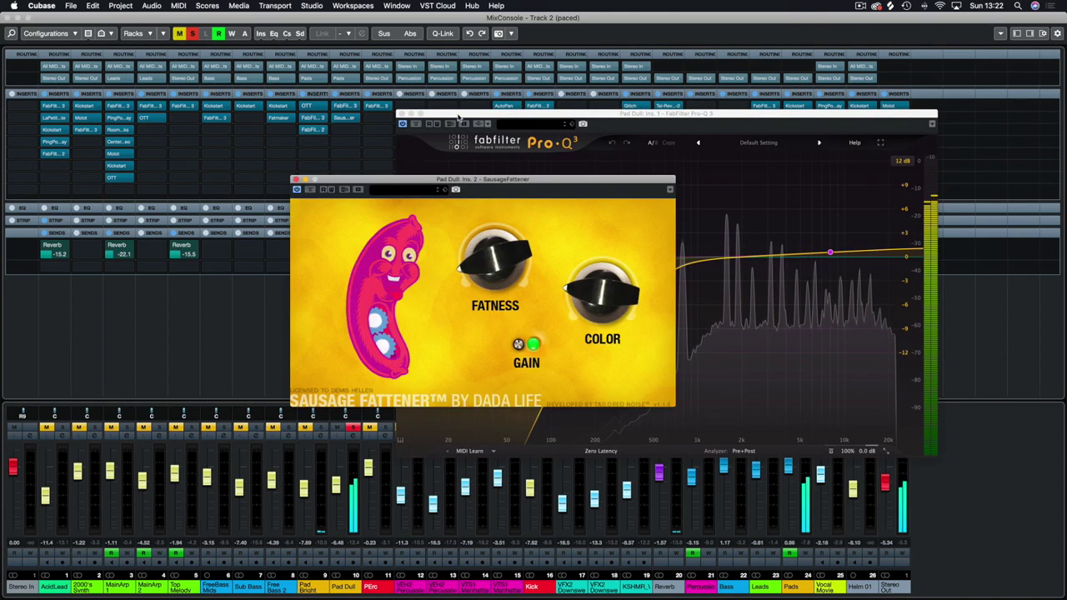
click(335, 95)
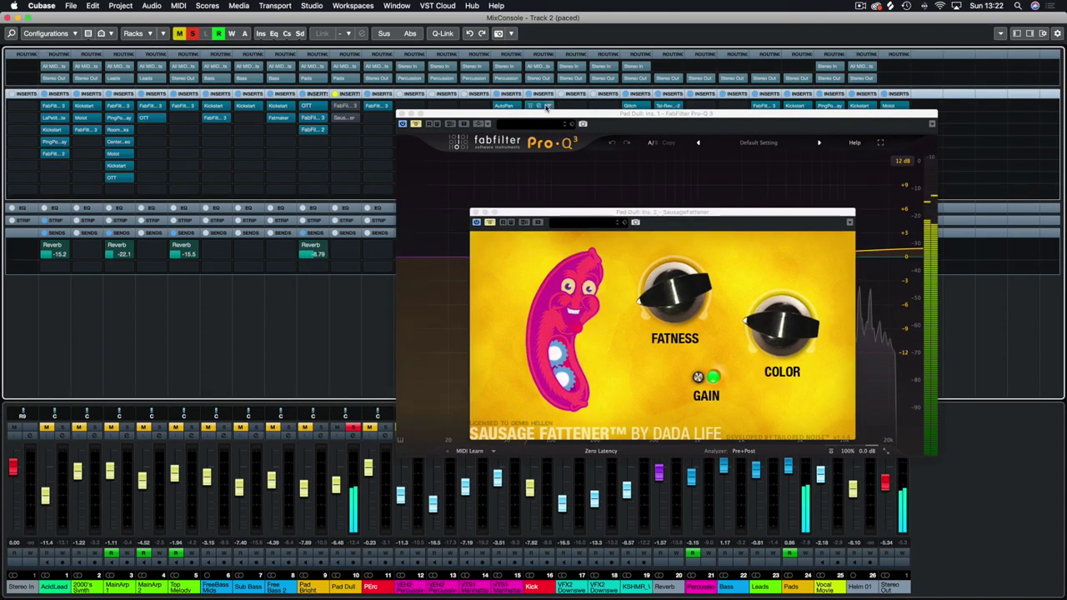
drag(546, 114, 207, 106)
drag(636, 215, 696, 154)
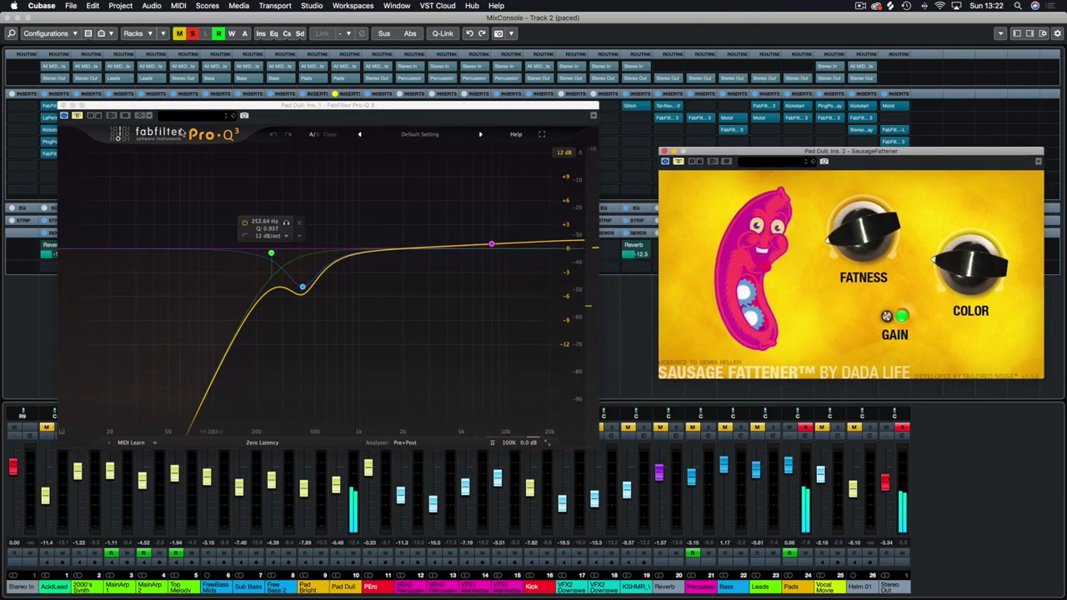
Re-enable Pad Dull's FabFilter Pro-Q 3 and audition its low-mid dip band on its own.
click(78, 116)
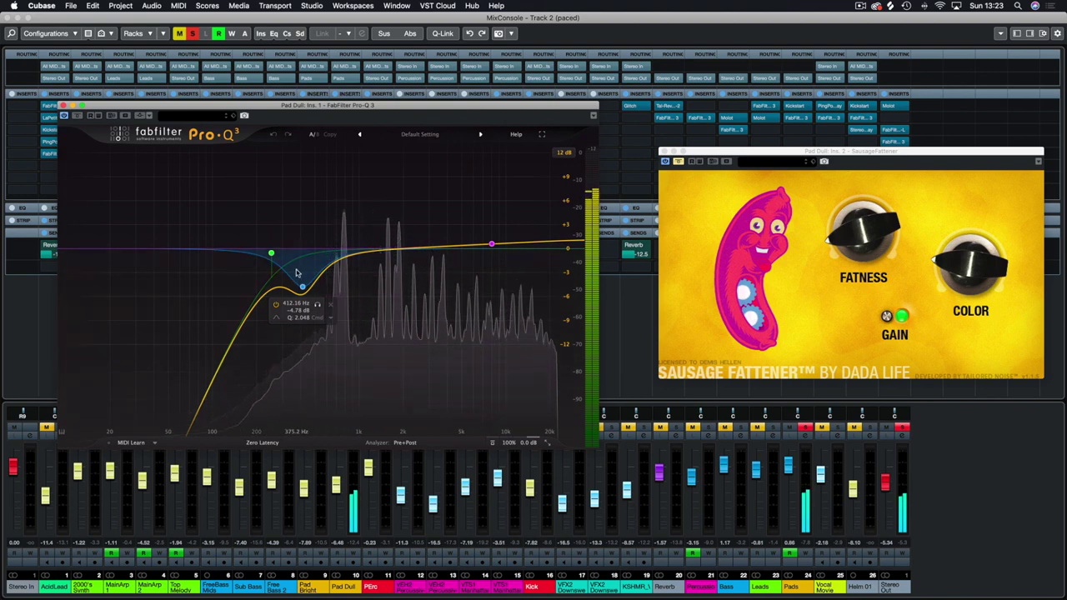
click(317, 305)
click(316, 306)
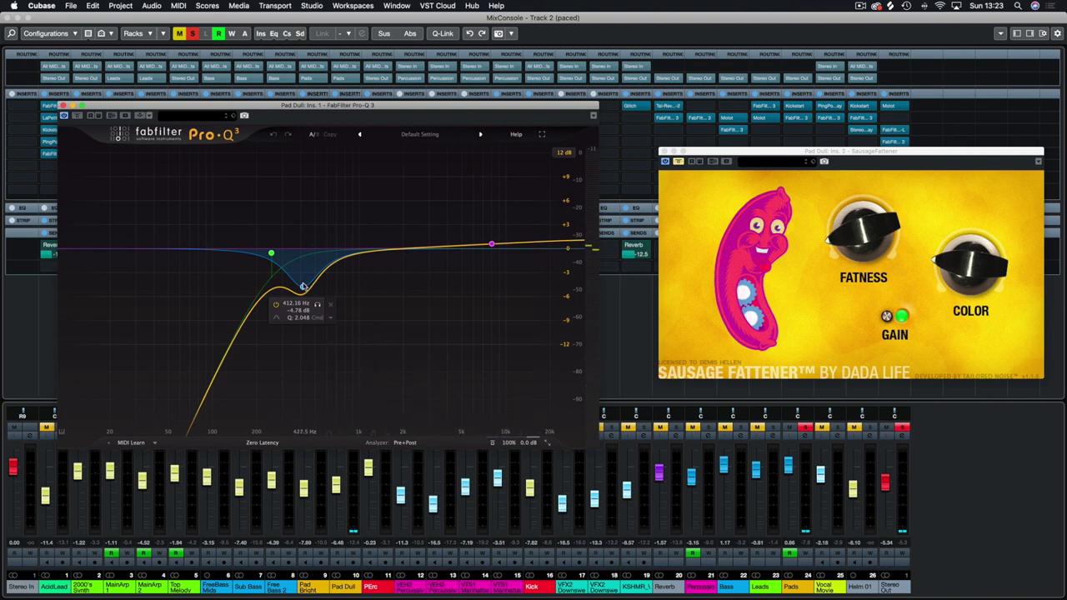
Play Pad Dull, shift the Pro-Q 3 dip band up to around 700 Hz to match its spectrum peaks, and close the EQ.
key(space)
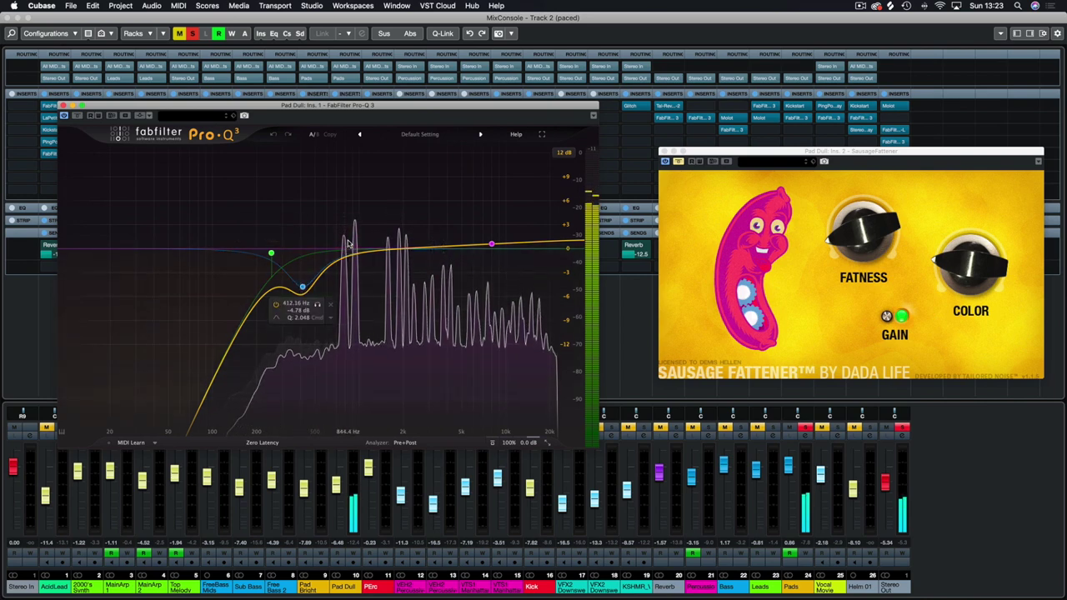
mouse_move(351, 207)
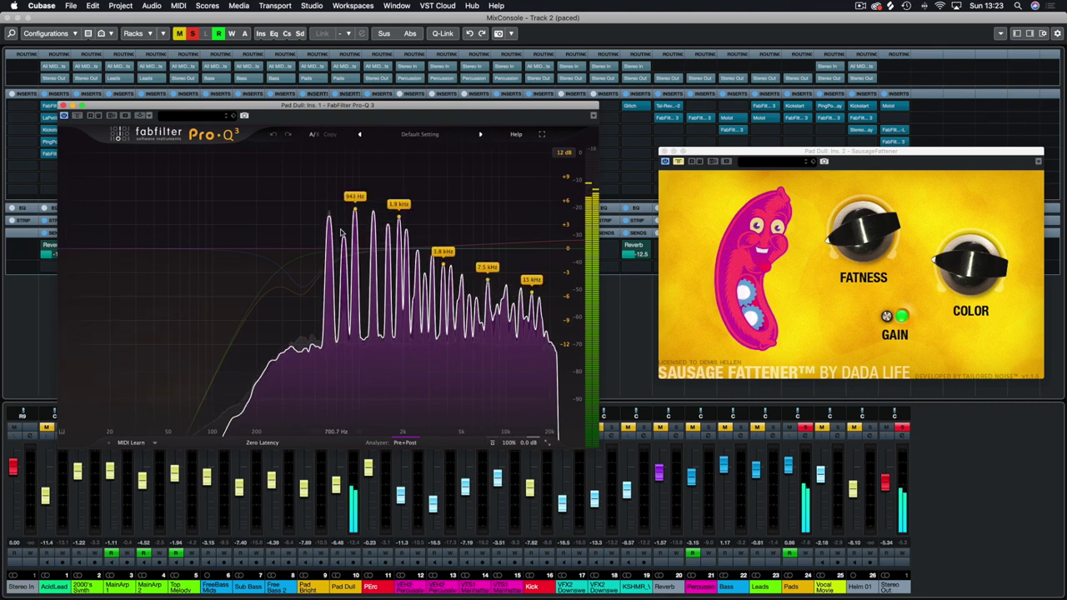
drag(304, 282, 335, 279)
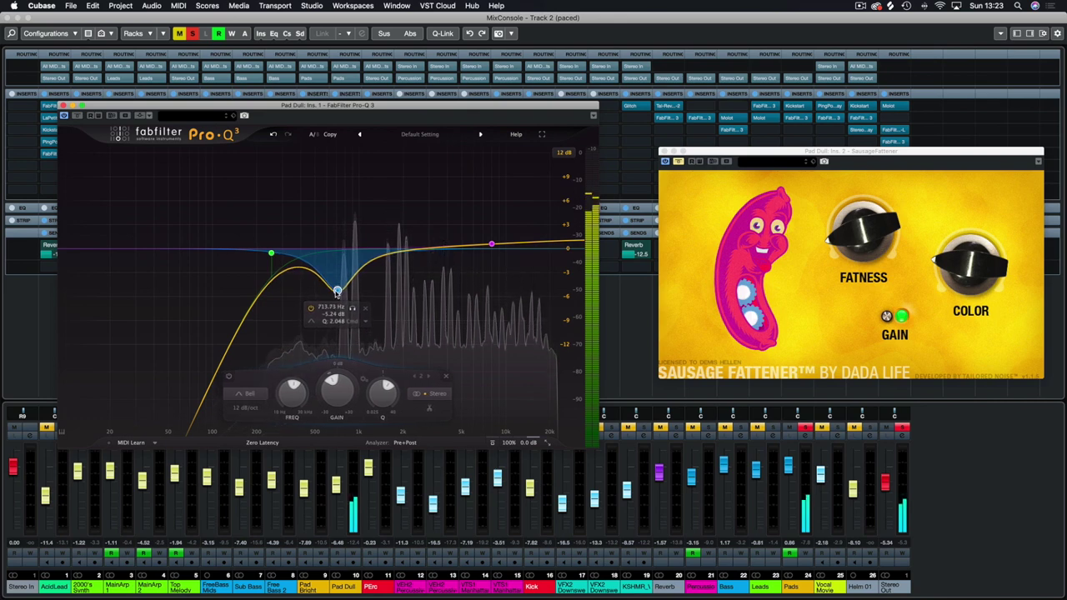
drag(338, 293, 333, 291)
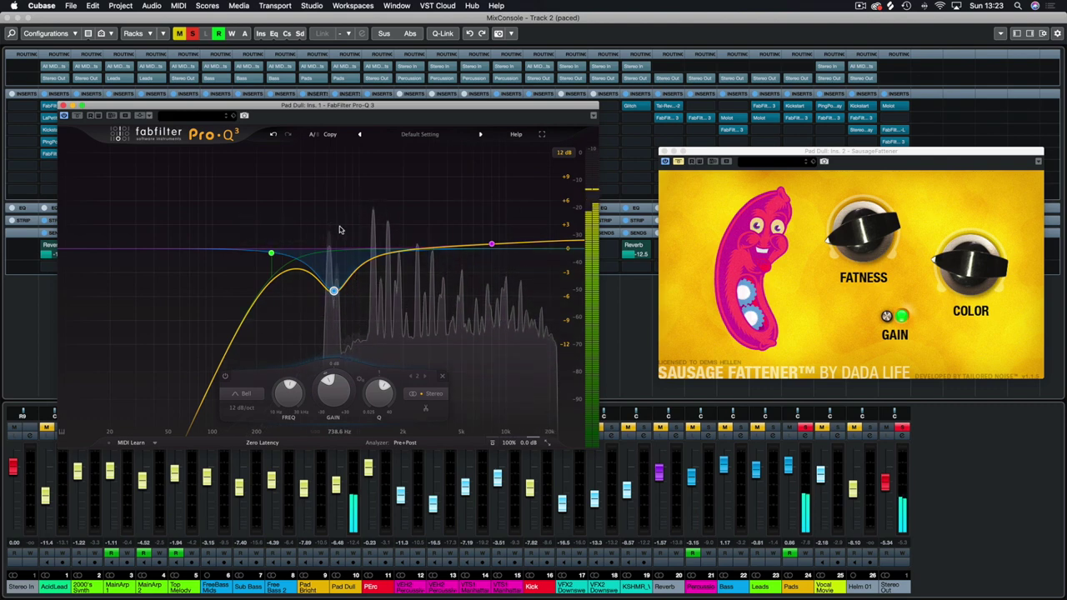
mouse_move(338, 234)
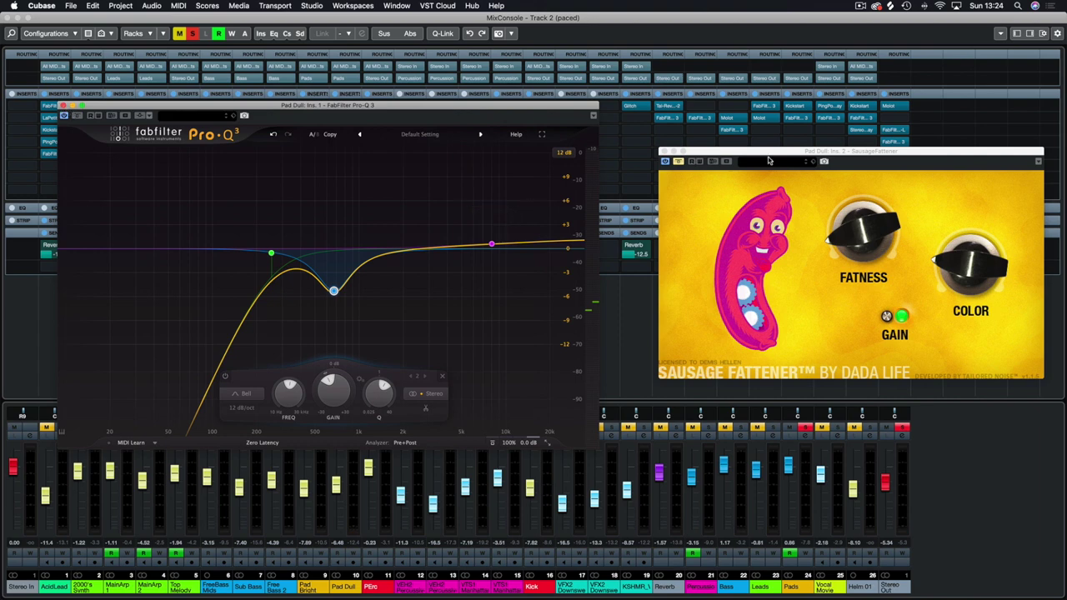
click(62, 107)
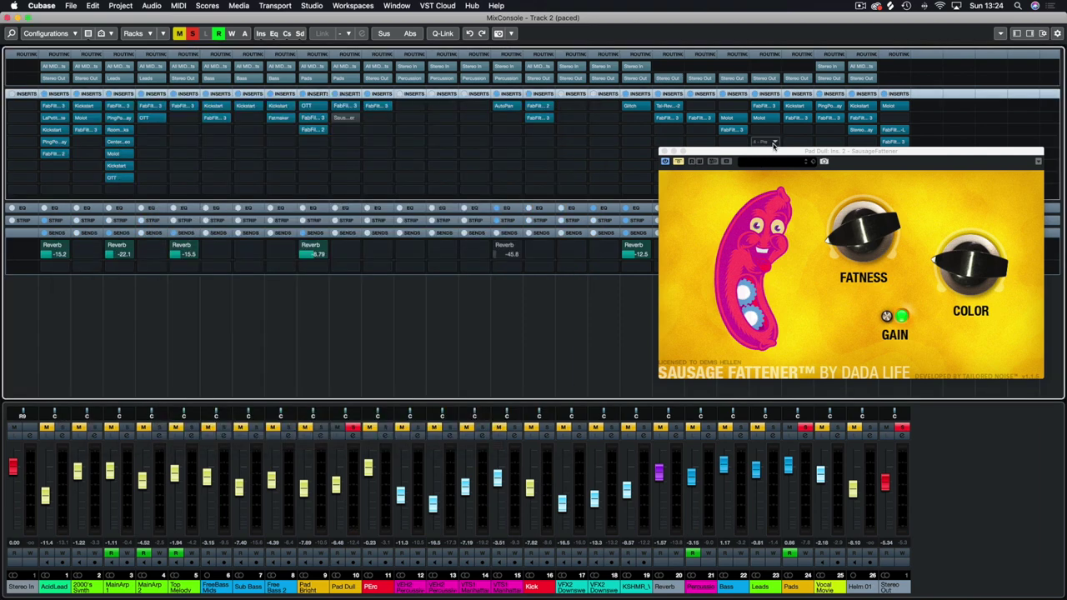
Play Pad Dull, re-enable its SausageFattener to compare the sound, and close the plug-in window.
drag(763, 161, 506, 171)
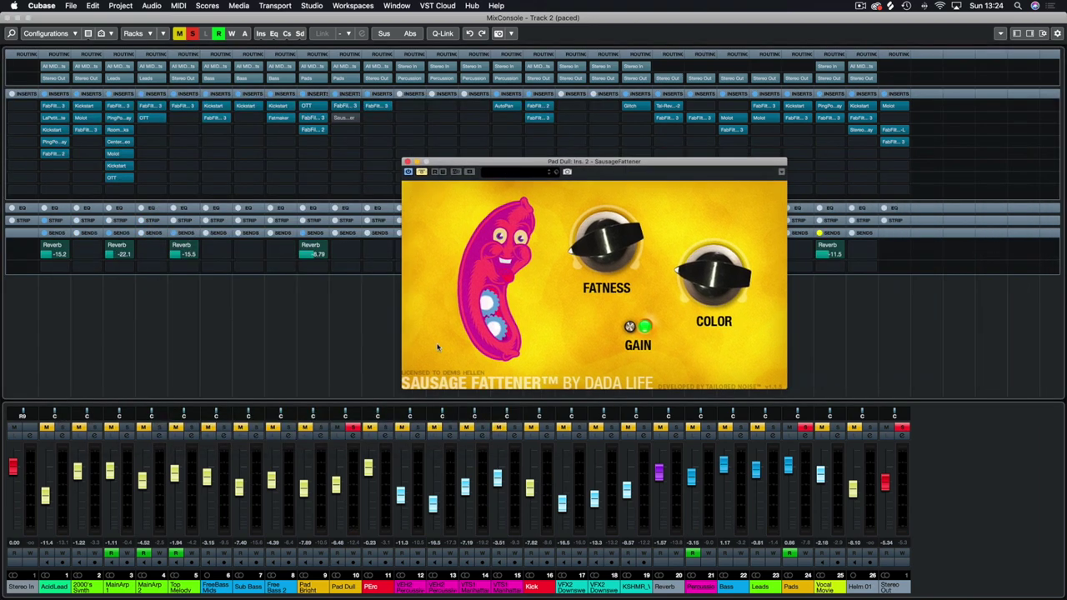
key(space)
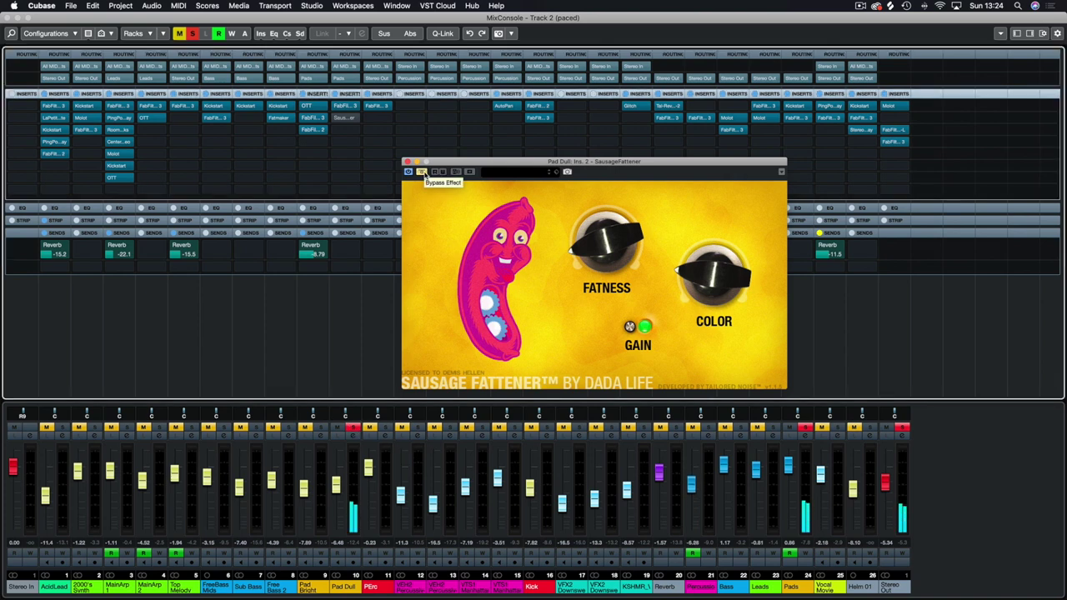
click(422, 173)
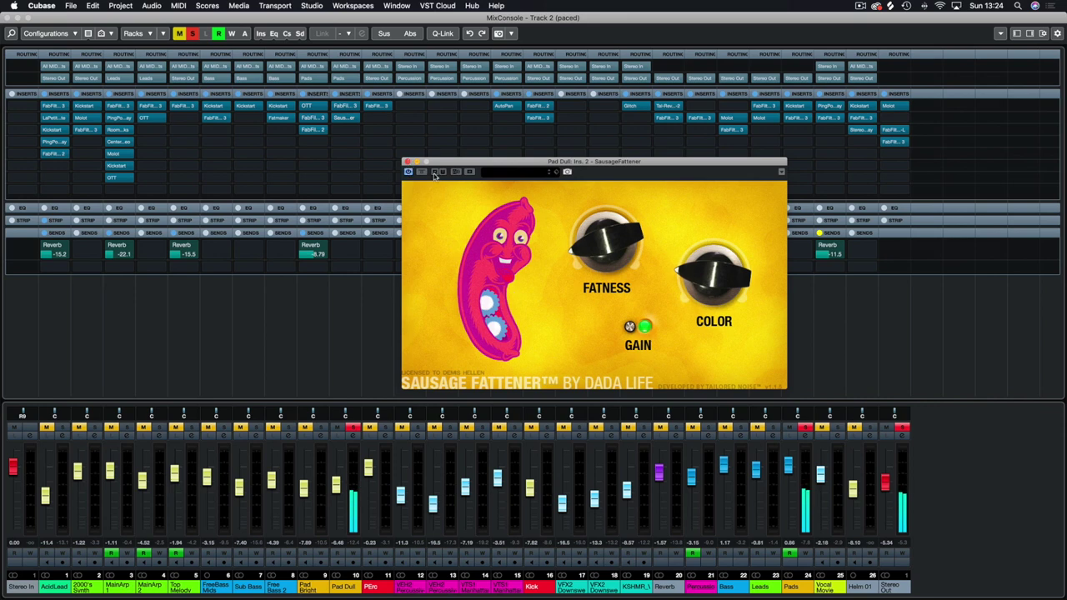
click(407, 162)
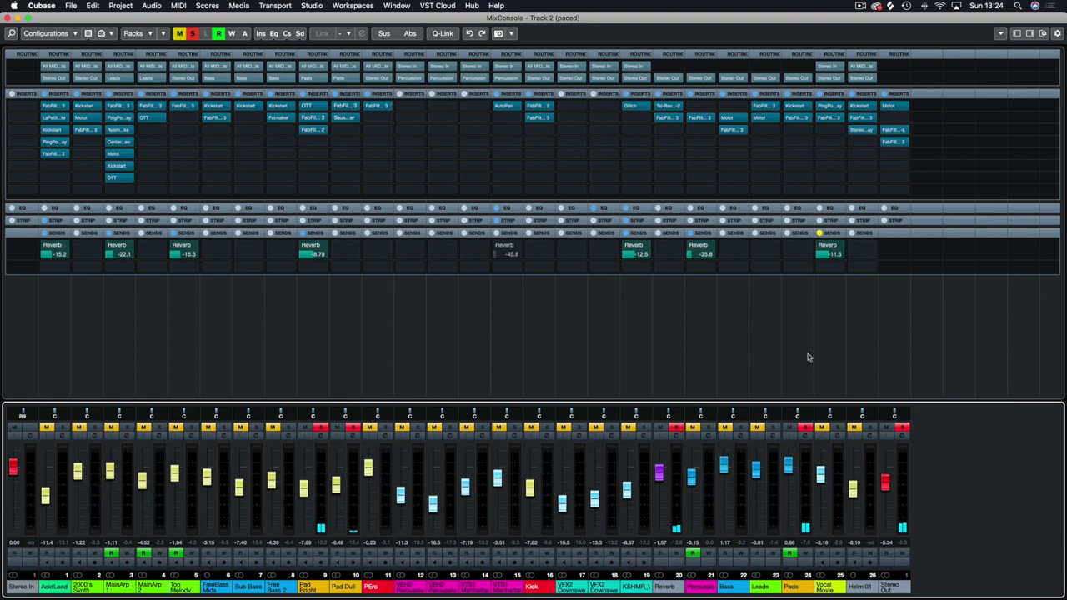
Open the Pads group's FabFilter Pro-Q 3, play the pads while inspecting its low and high cuts, and close the window.
click(797, 117)
drag(616, 130, 556, 130)
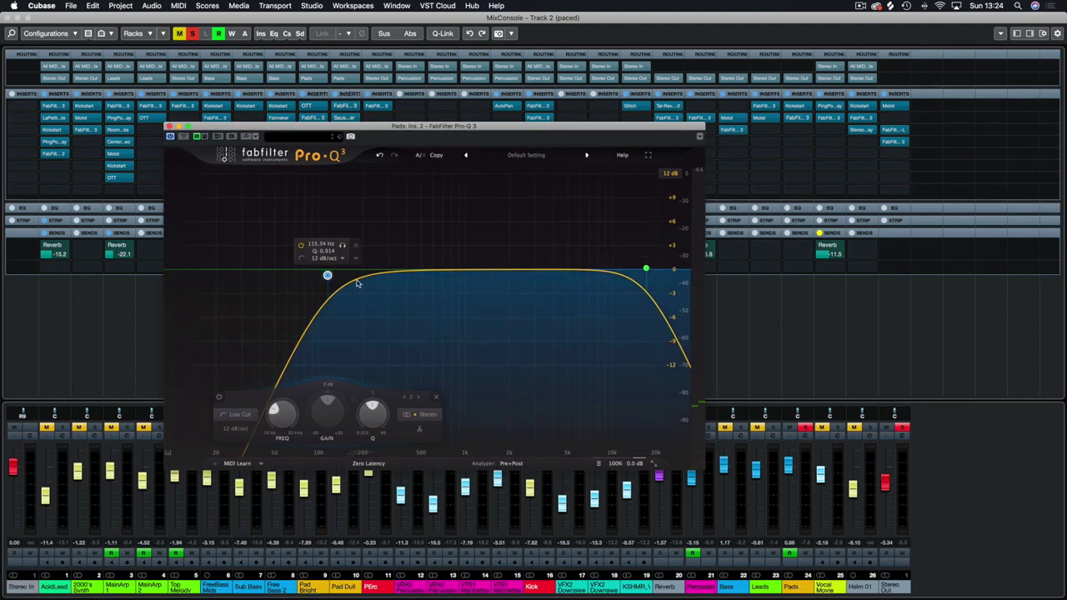
key(space)
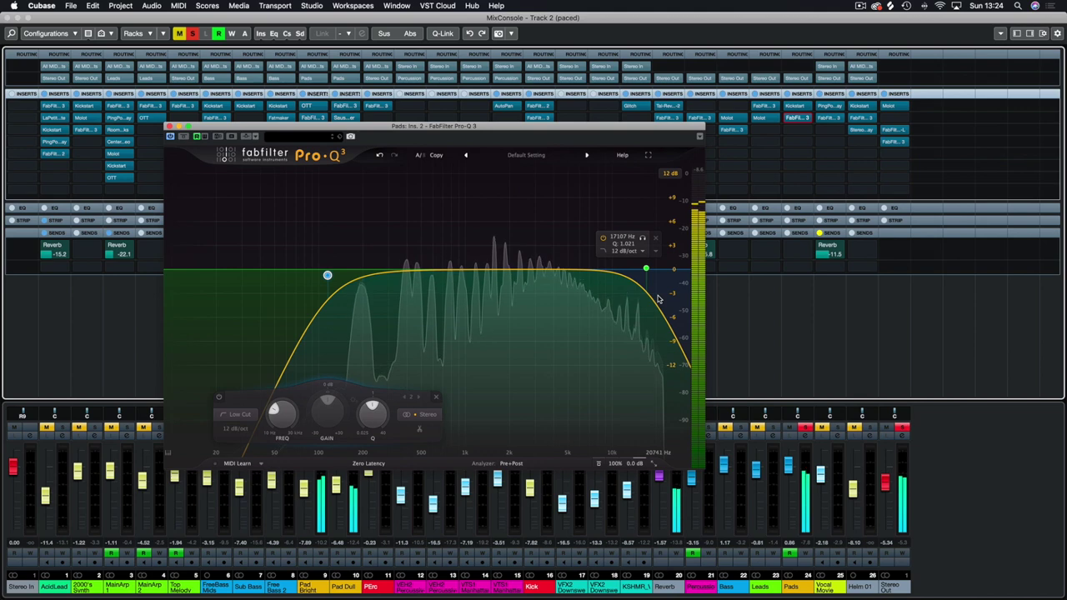
click(169, 127)
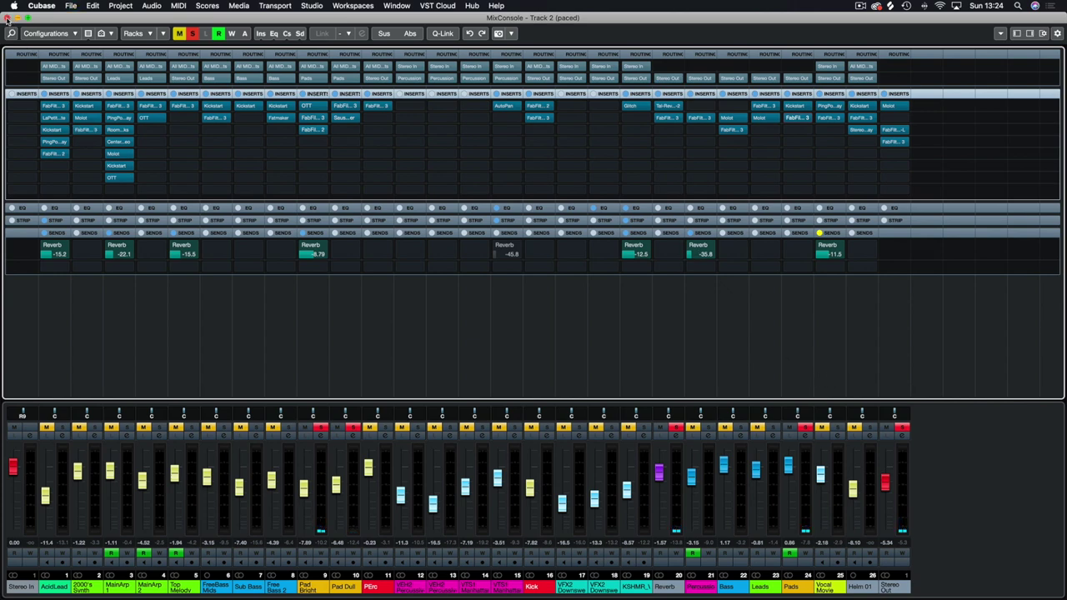
Switch the solo from the pads to the Percussion group and close the mixer.
click(900, 427)
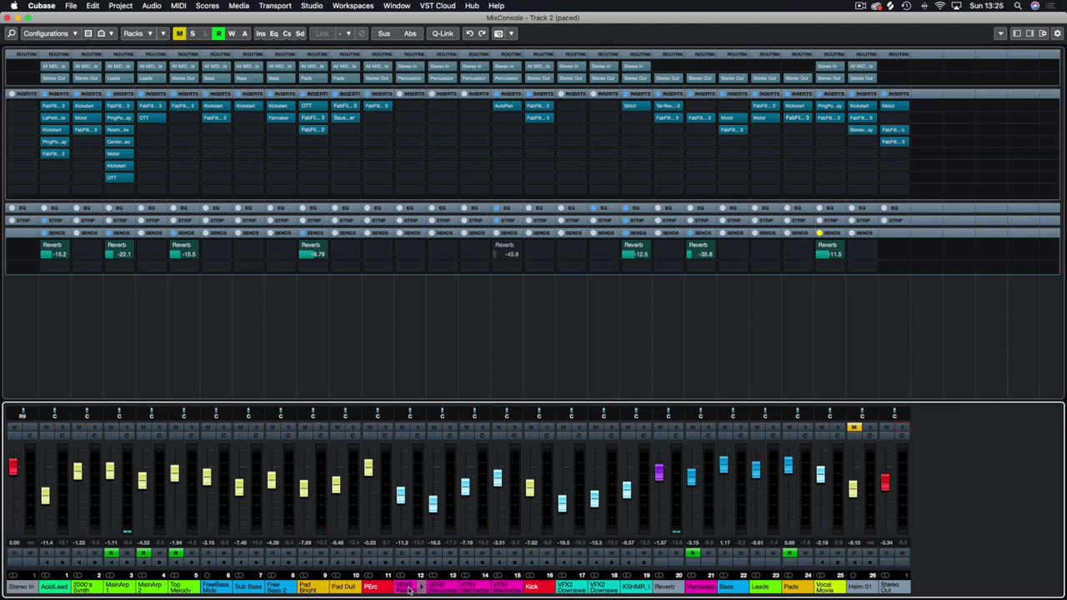
click(707, 427)
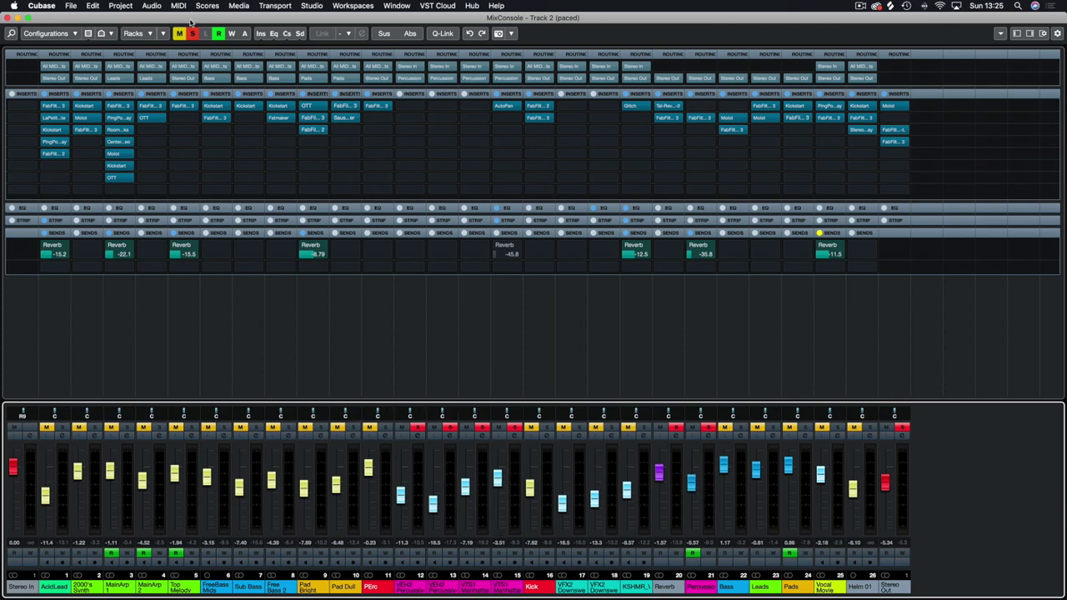
click(10, 18)
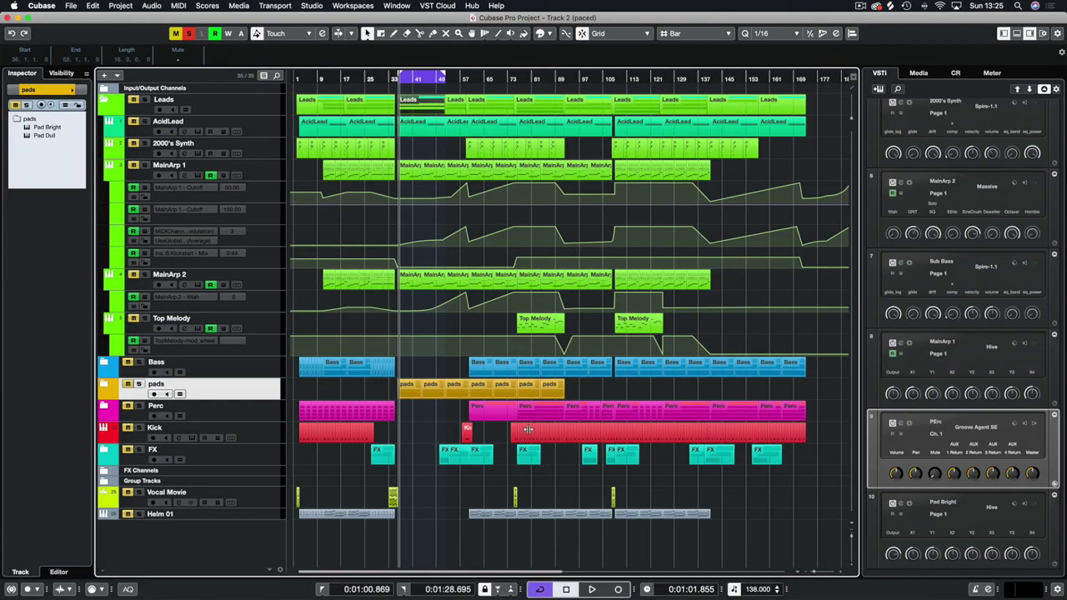
Loop the Perc part starting at bar 76, play it from the beginning, and reopen the mixer.
click(537, 416)
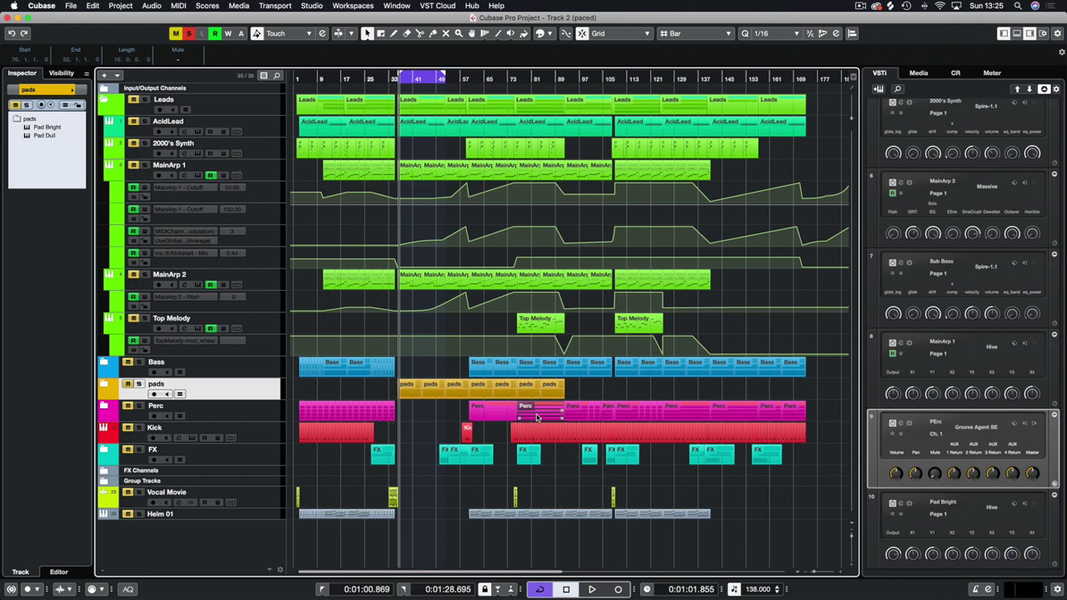
key(p)
key(KP_1)
key(space)
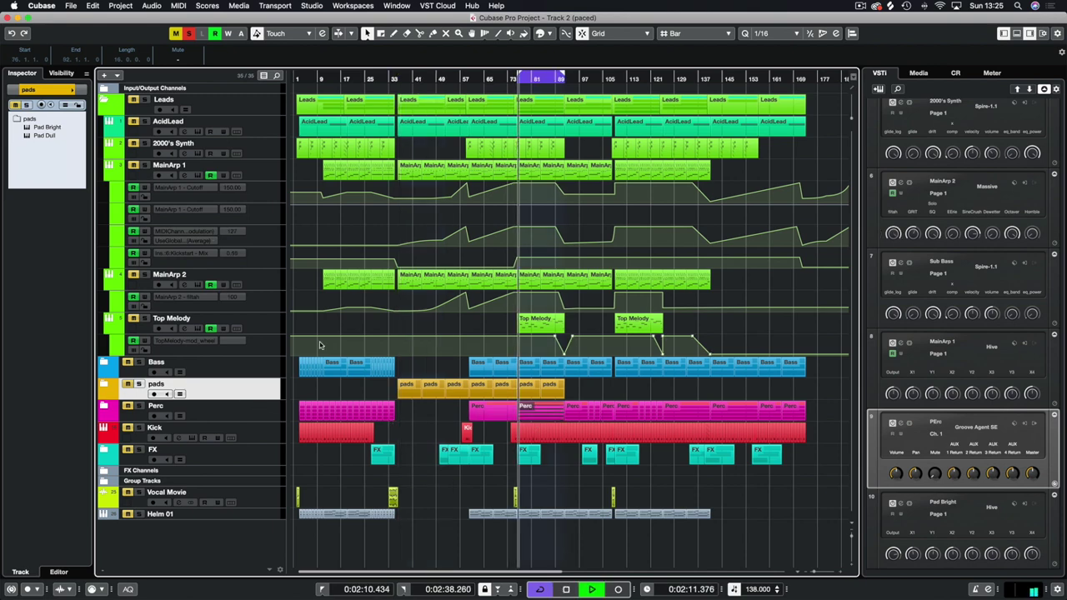
key(F3)
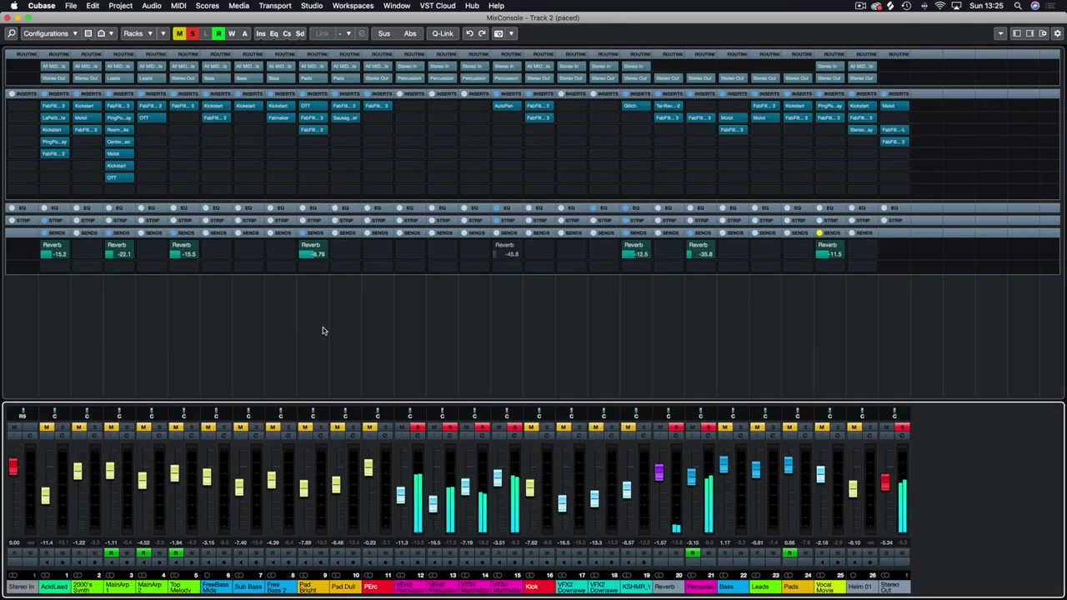
Audition the four percussion loop tracks one after another by changing their solos, and restore the solo on all four.
click(450, 428)
click(480, 428)
click(513, 427)
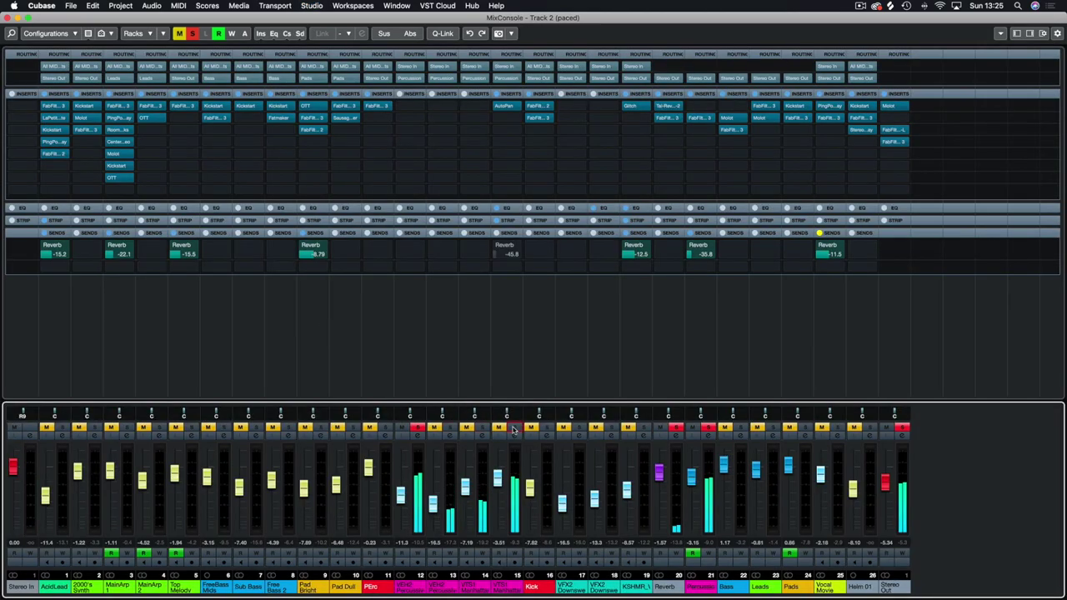
click(451, 429)
click(418, 428)
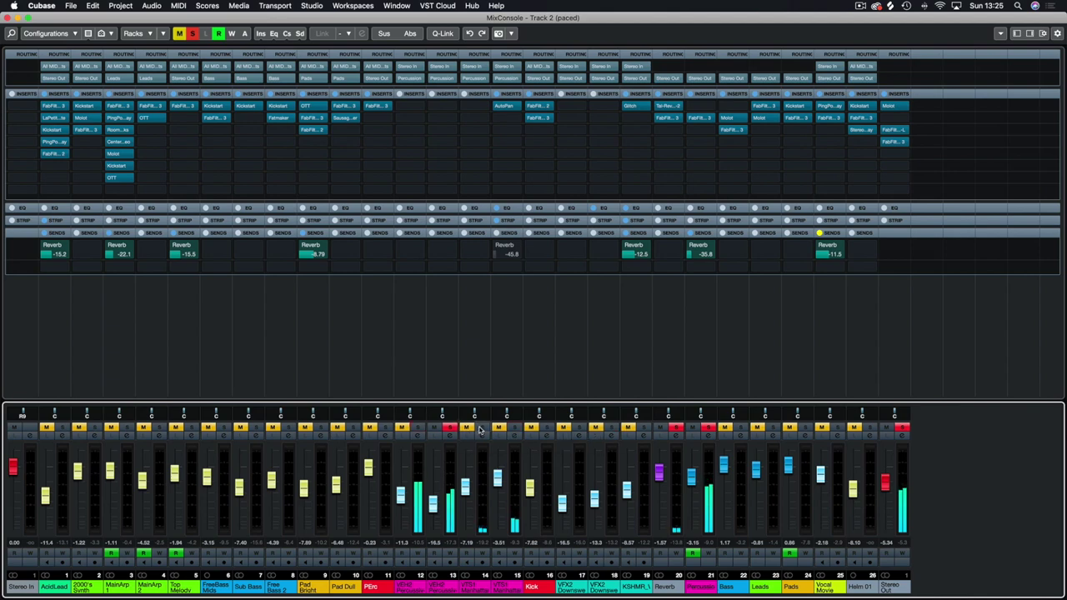
click(481, 427)
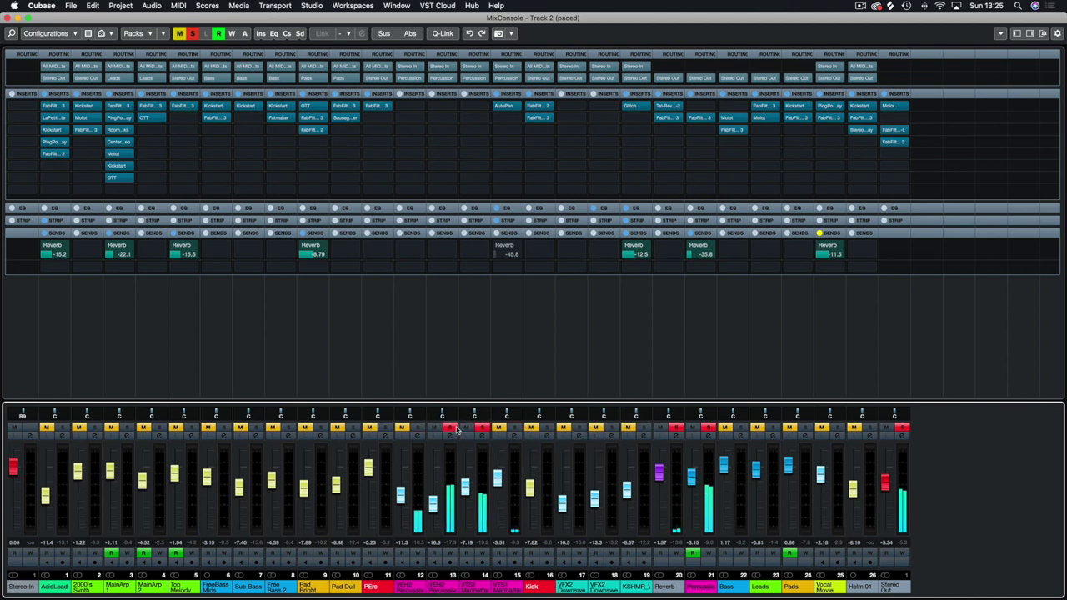
click(450, 429)
click(515, 427)
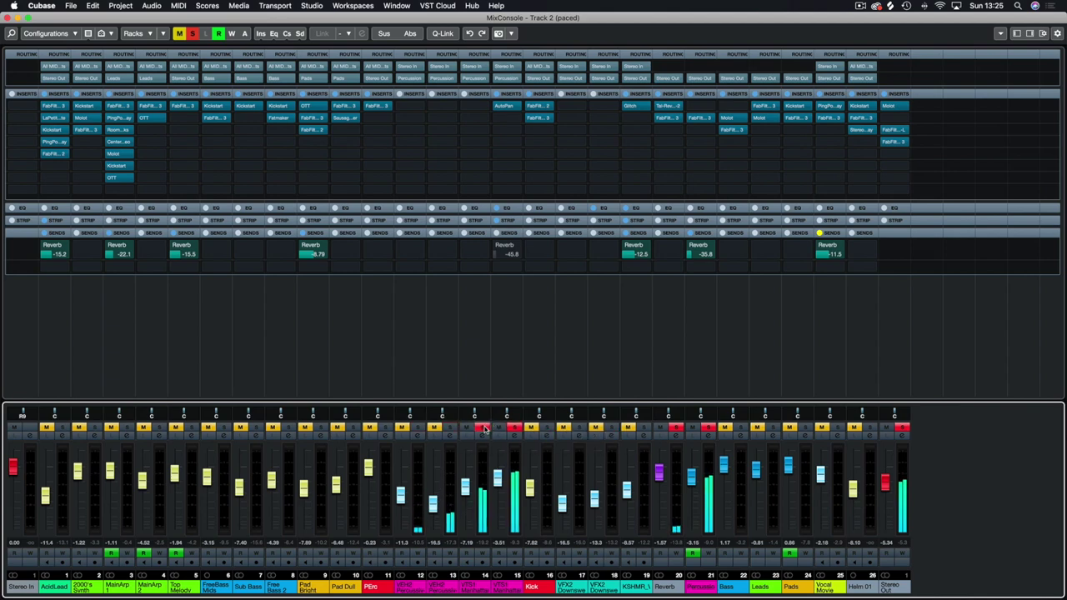
click(482, 428)
drag(484, 429, 416, 429)
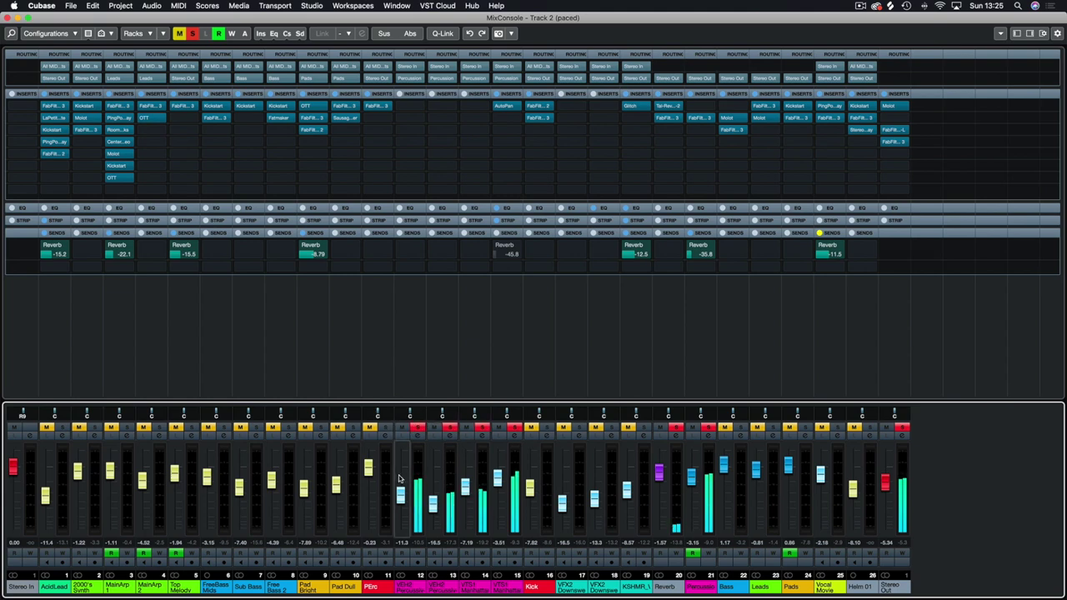
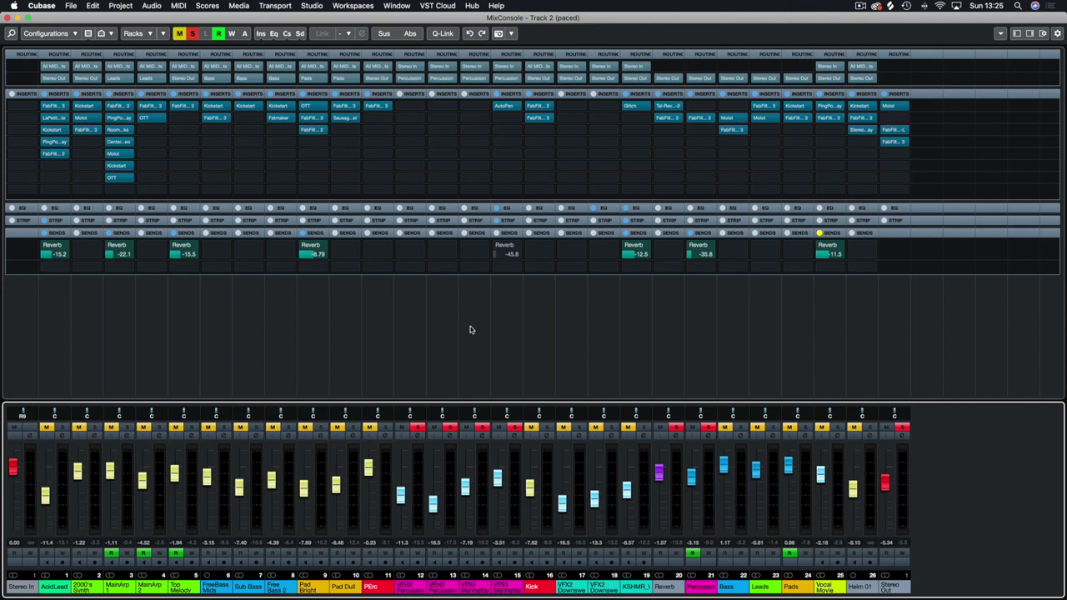
Open the Percussion group's FabFilter Pro-Q 3 during playback and audition its 20250 Hz high-cut band on its own.
click(698, 119)
click(698, 119)
mouse_move(405, 198)
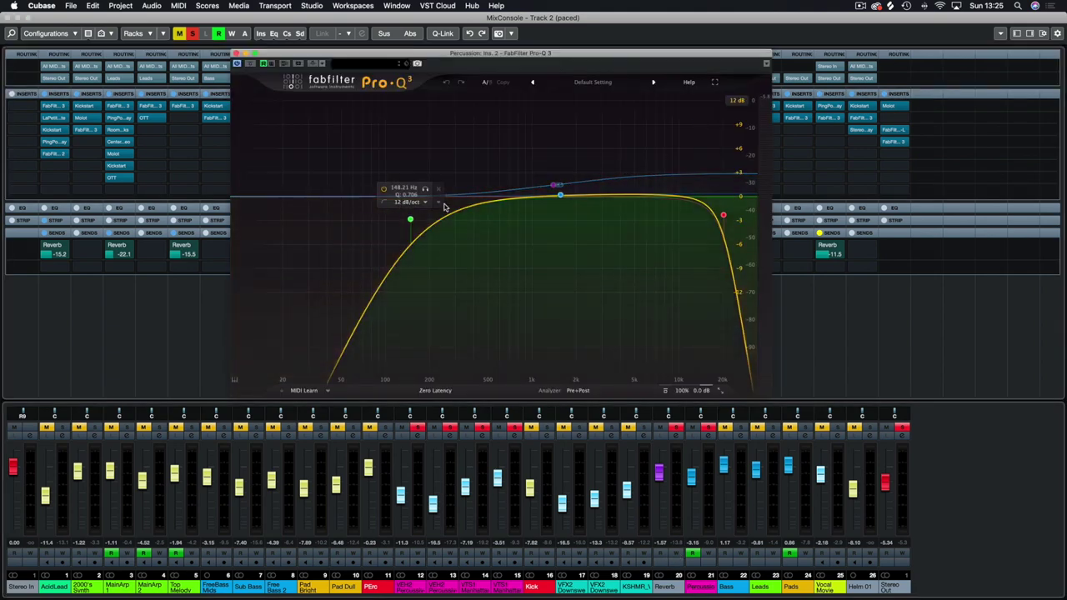
key(space)
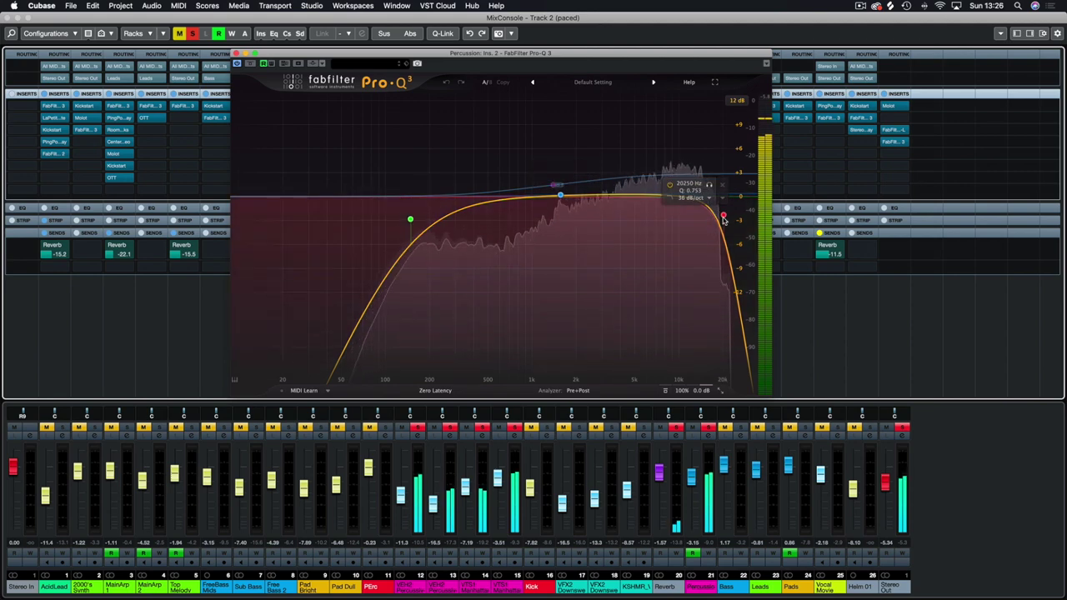
click(708, 184)
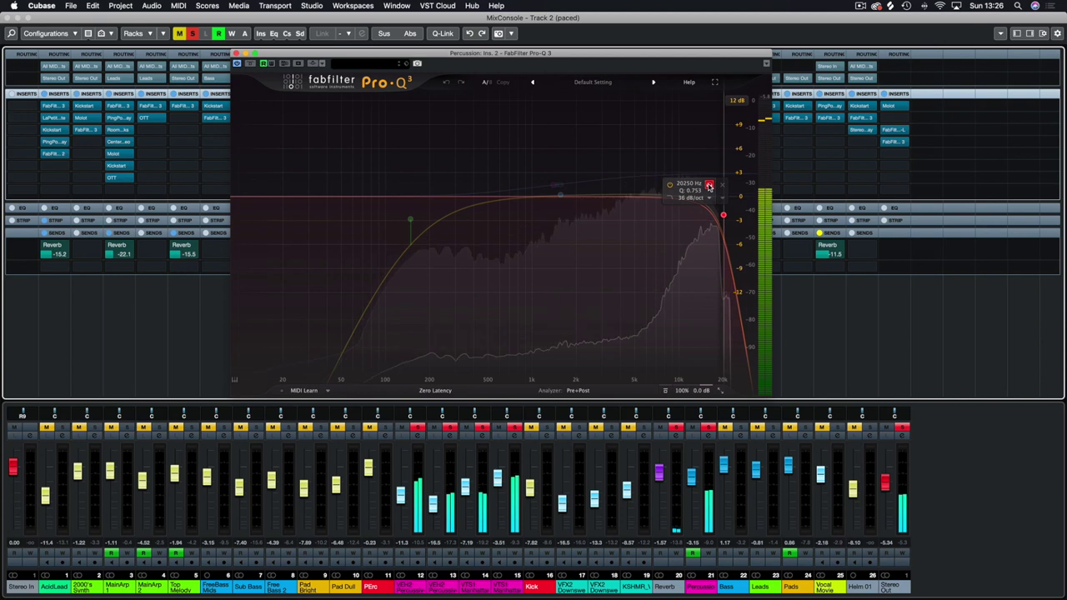
click(709, 184)
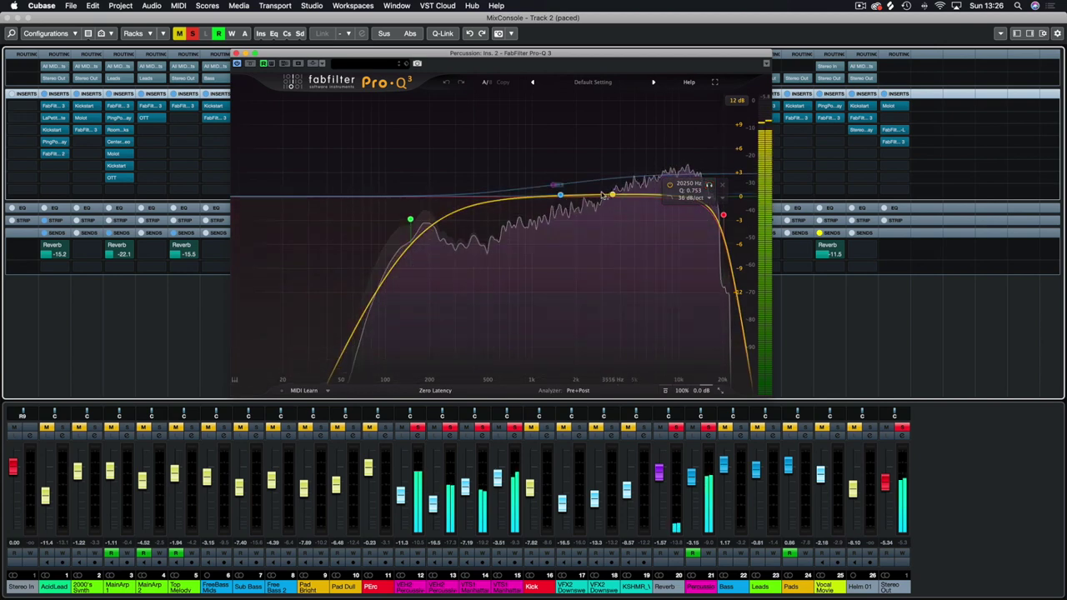
Examine the side high-shelf band in the Percussion EQ, close it, and compare the group with its inserts bypassed and re-enabled.
click(554, 186)
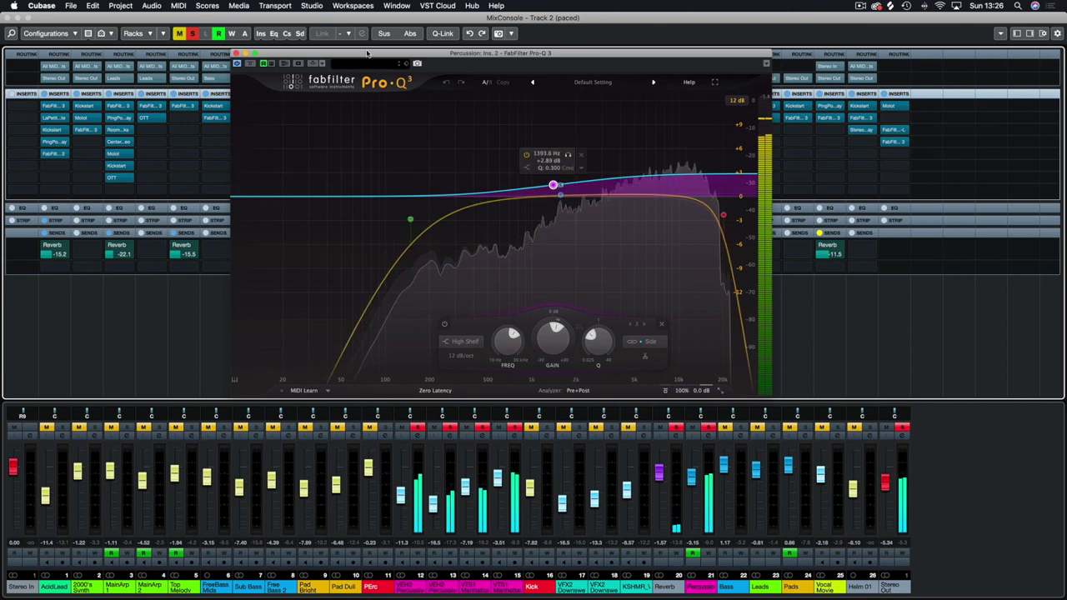
click(236, 54)
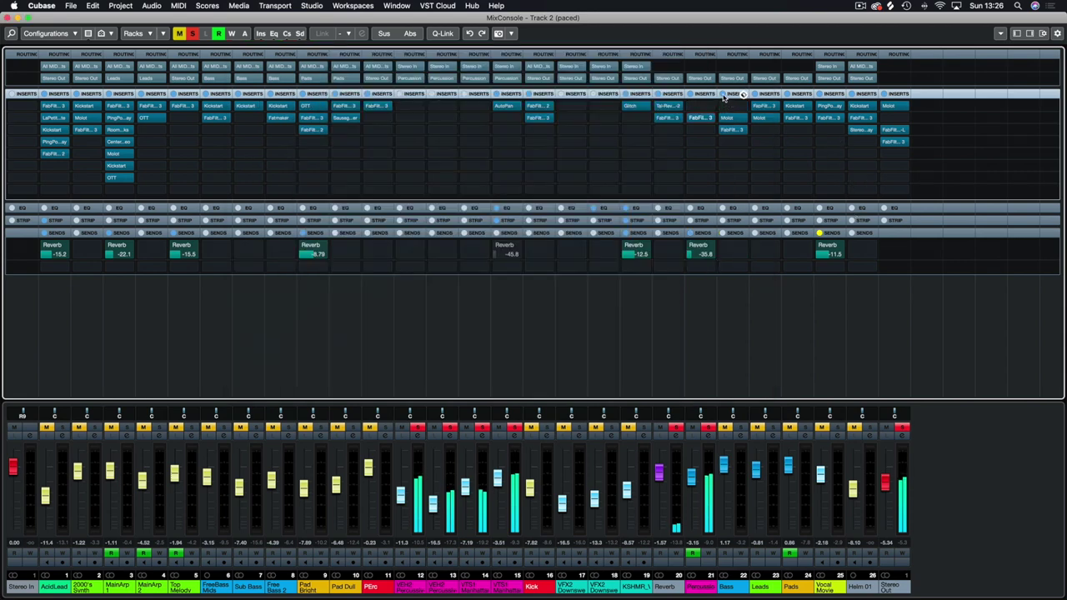
click(692, 94)
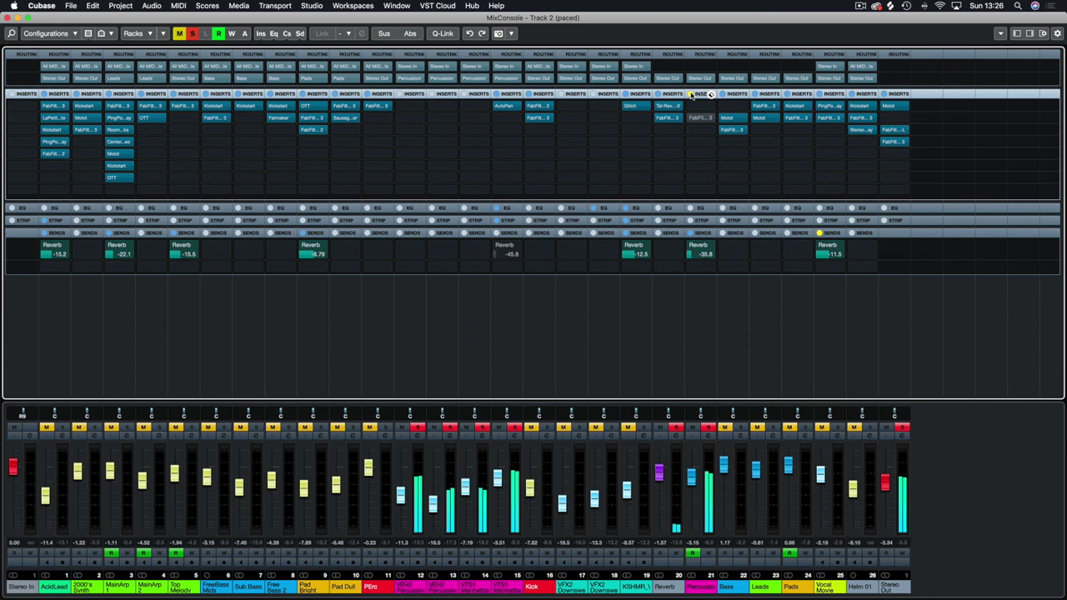
click(692, 94)
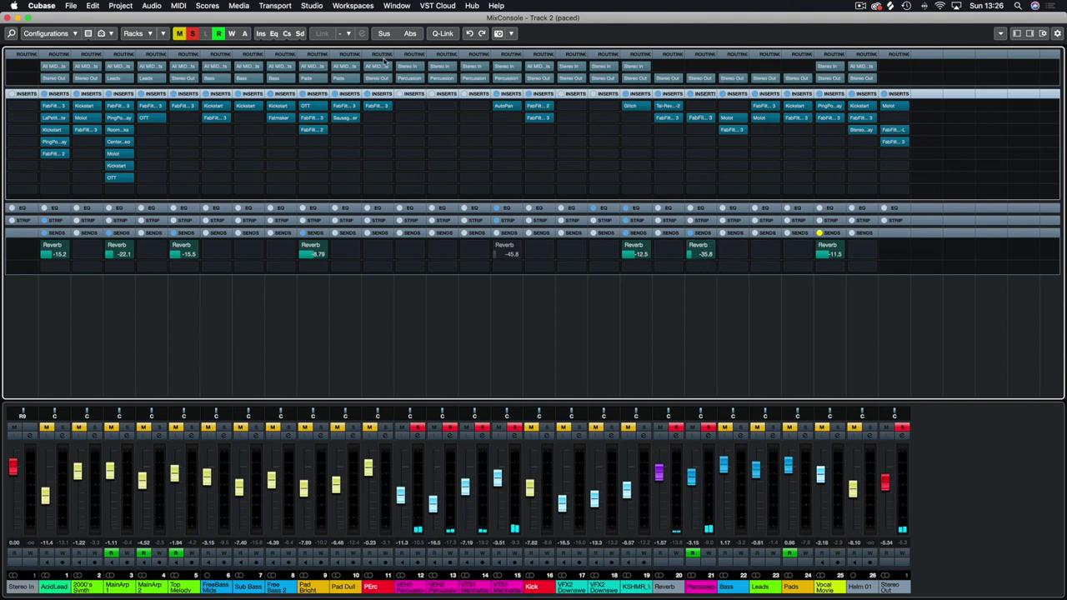
Play the loop with the Kick soloed and remove the Percussion group's solo in the mixer so the Kick plays alone.
click(9, 18)
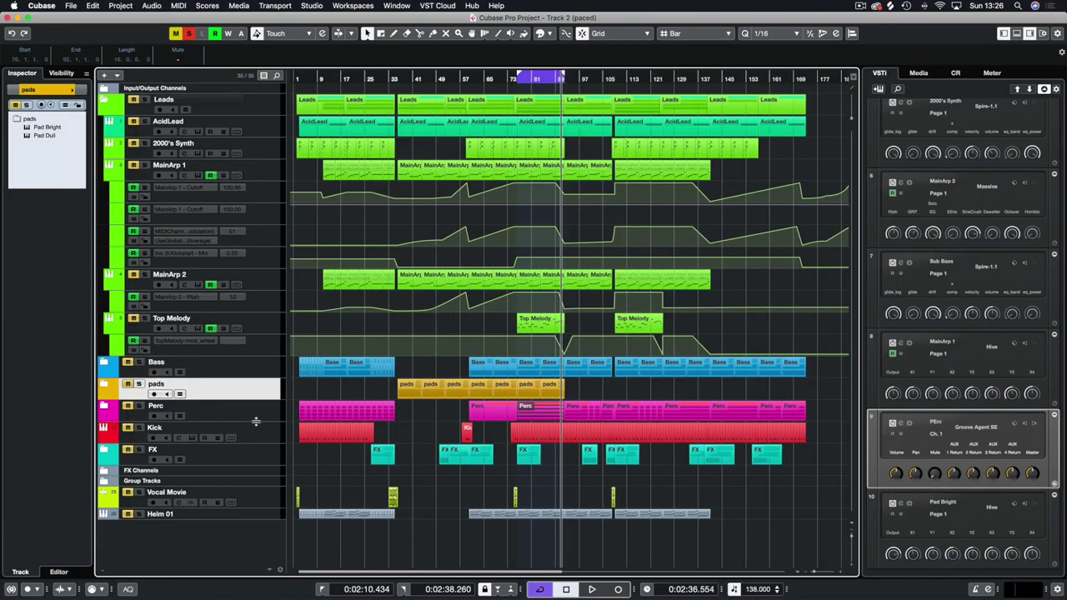
key(space)
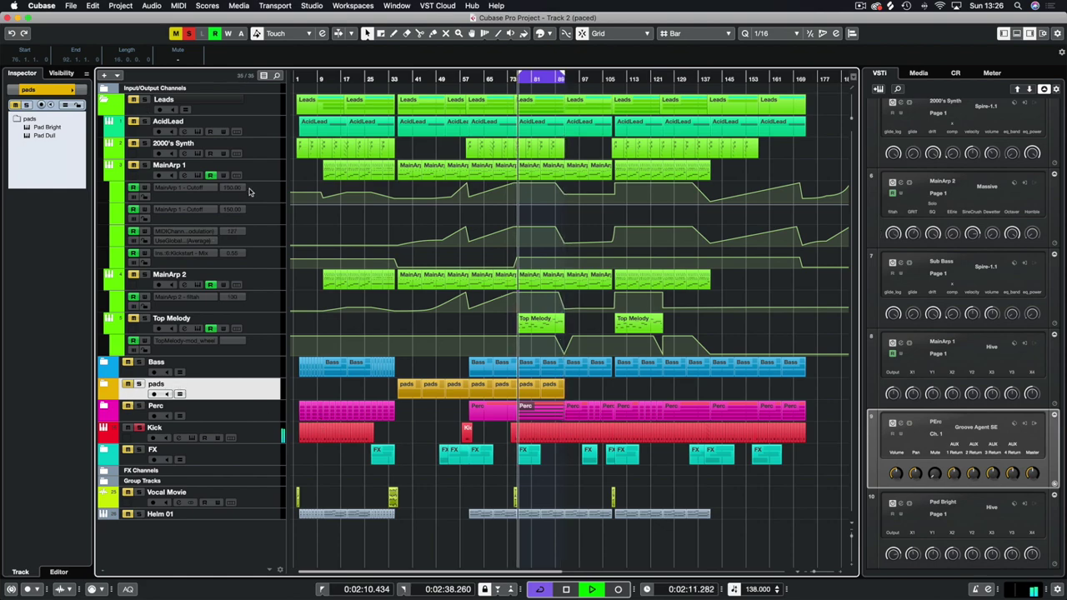
key(F3)
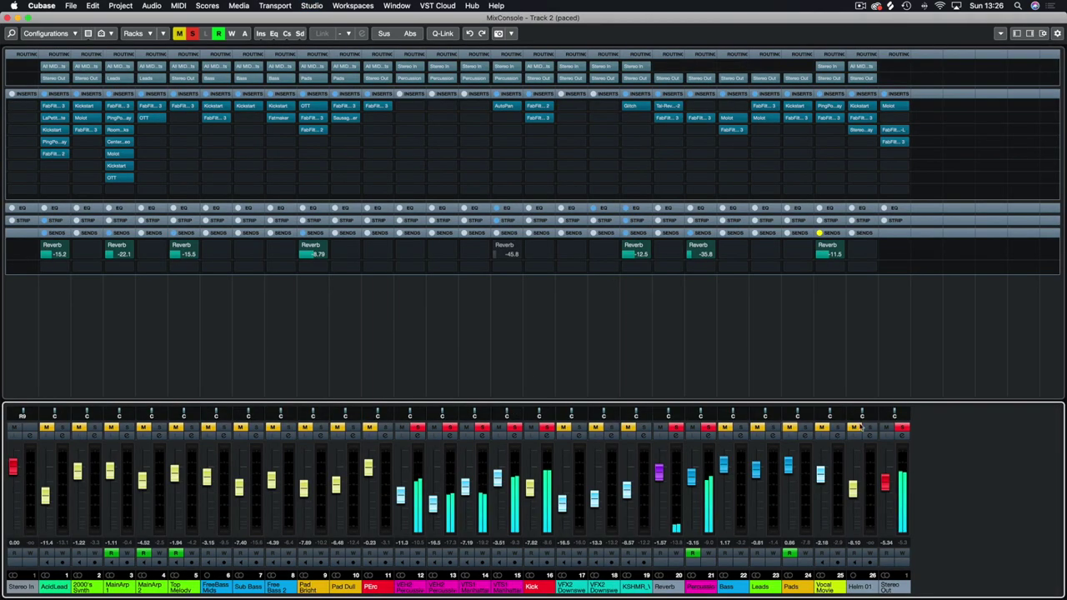
click(707, 428)
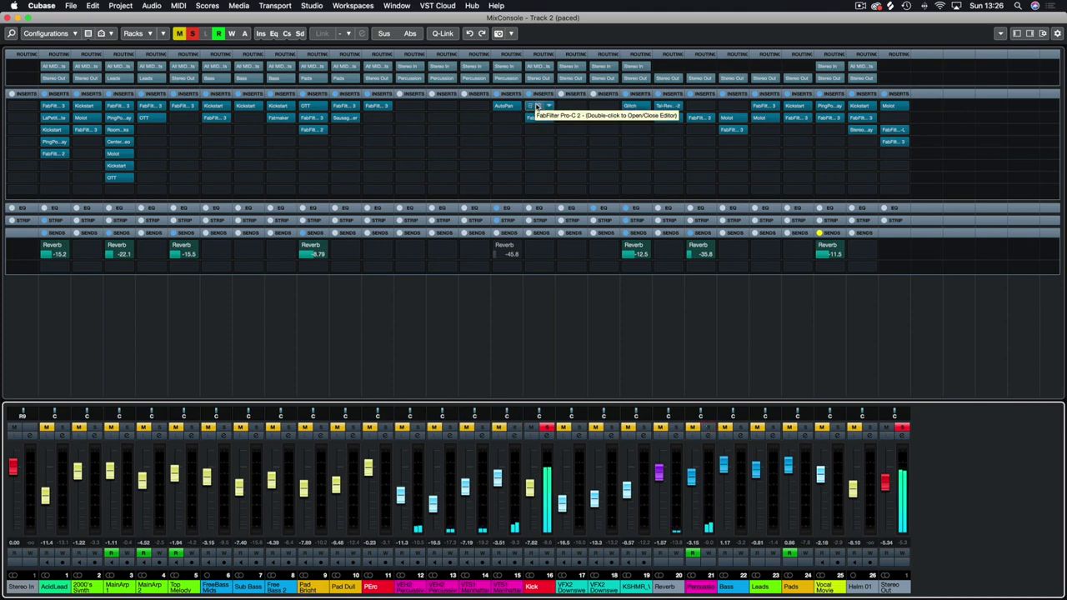
Open the Kick's FabFilter Pro-C 2, examine its compression and release settings during playback, and close it.
double_click(536, 107)
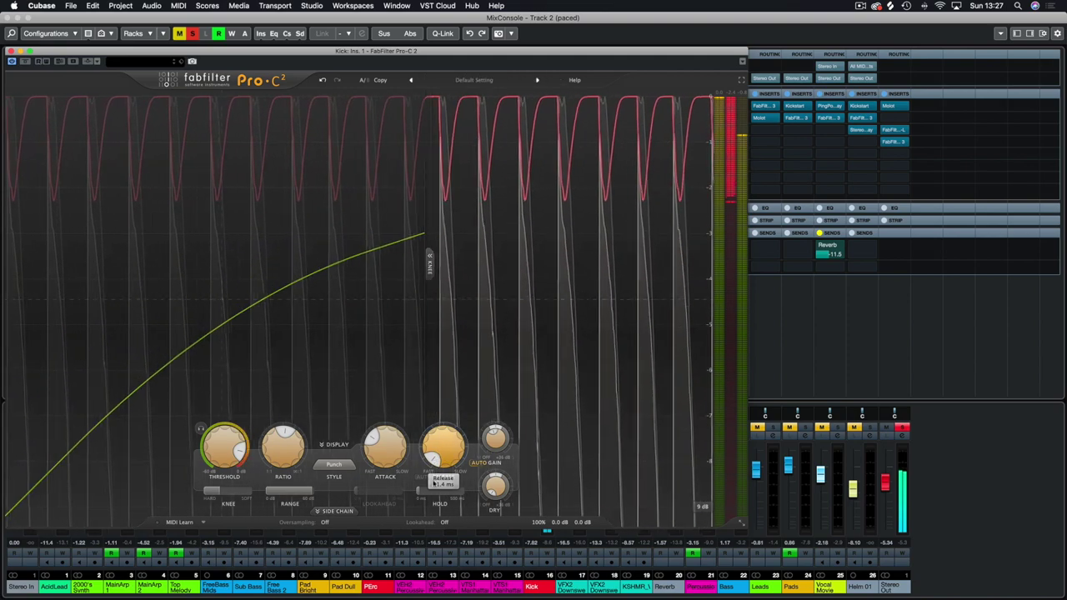
mouse_move(470, 596)
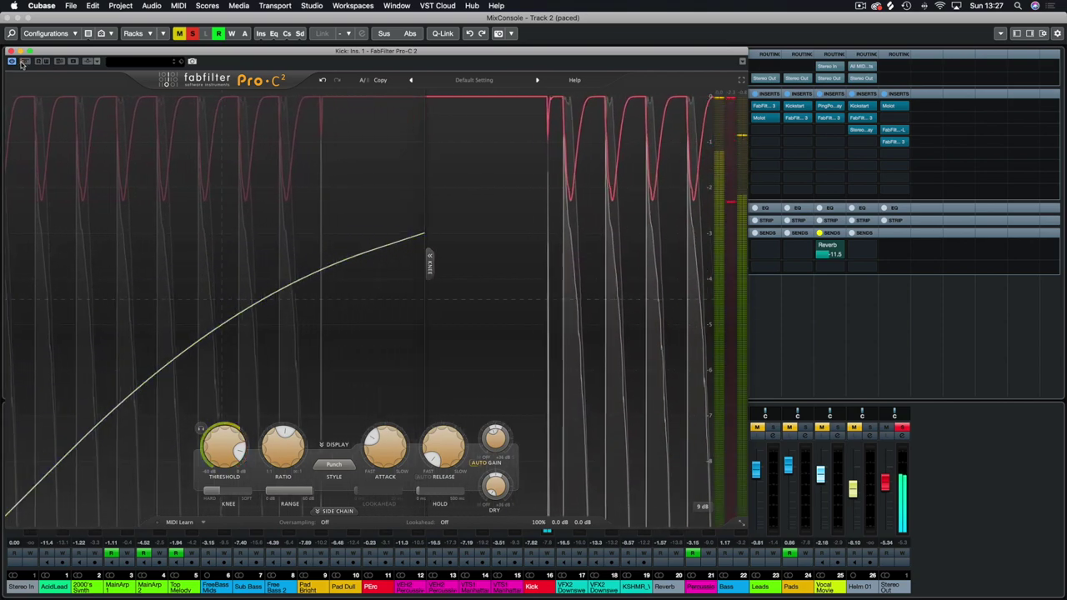
click(11, 51)
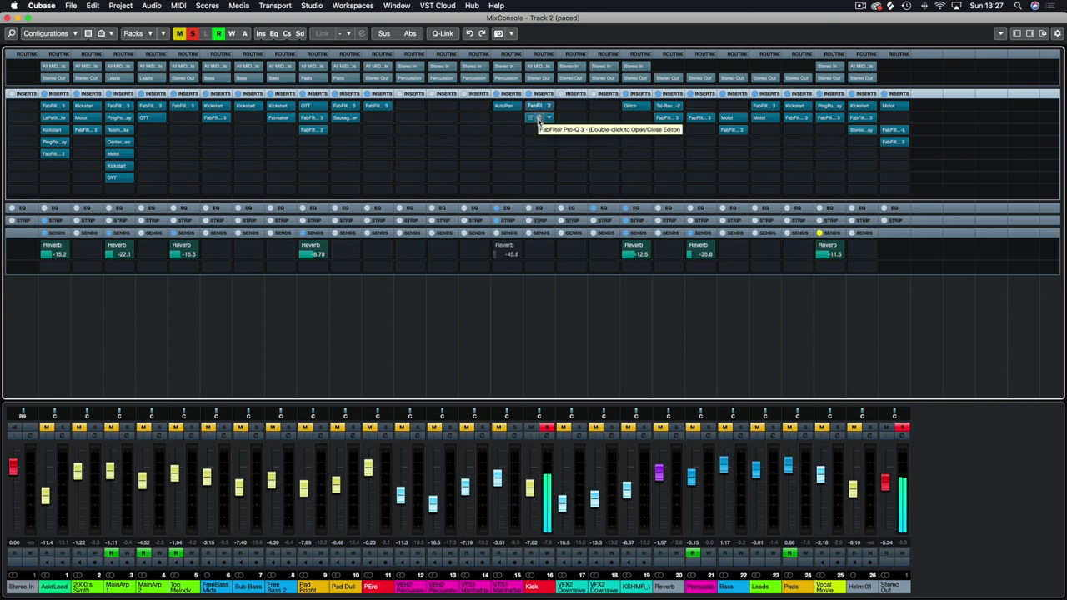
Open the Kick's FabFilter Pro-Q 3 to view its frequency spectrum during playback, and close the plug-in.
click(539, 121)
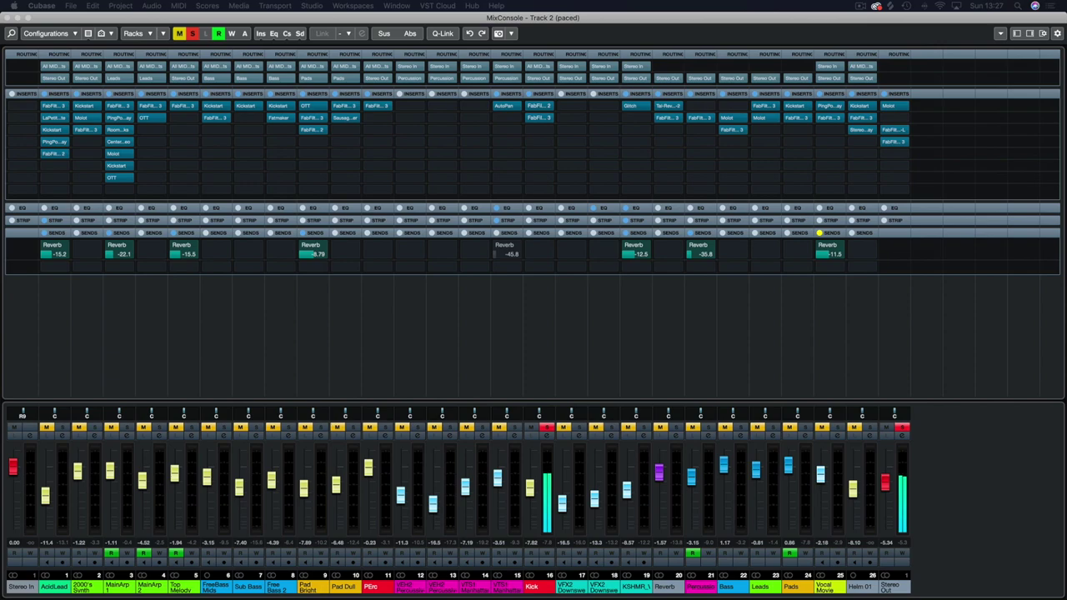
drag(1065, 155, 734, 95)
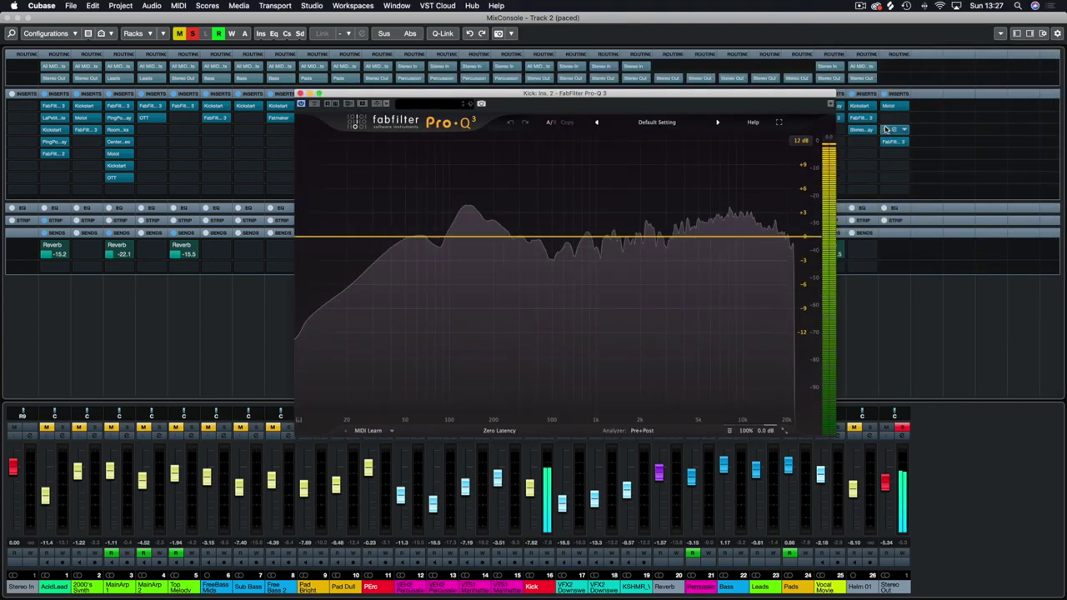
click(301, 94)
Clear the Kick solo, stop playback, and close the mixer to return to the arrangement.
click(548, 427)
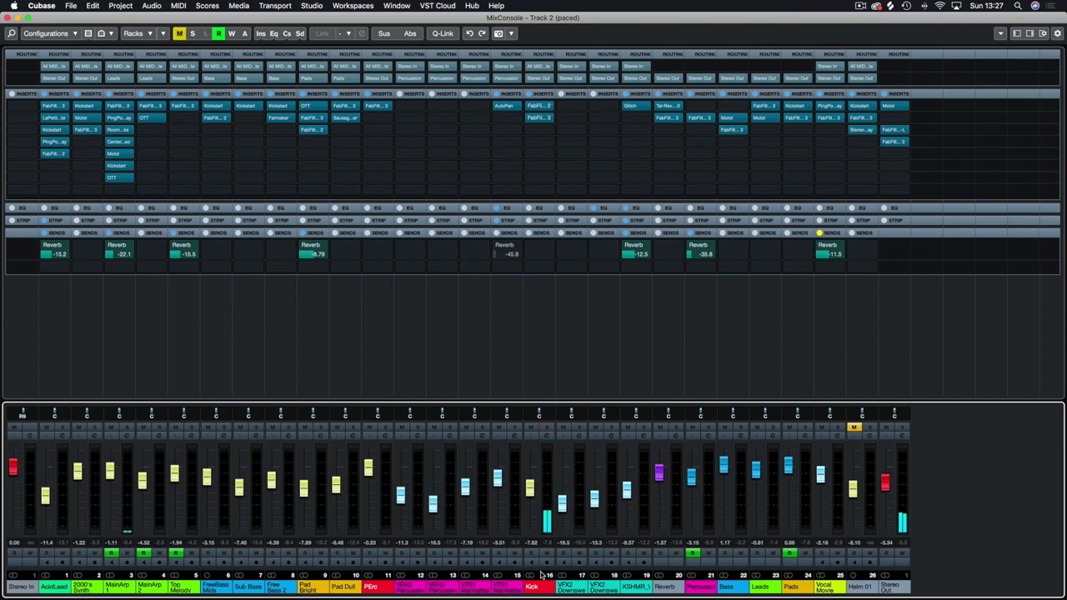
click(6, 17)
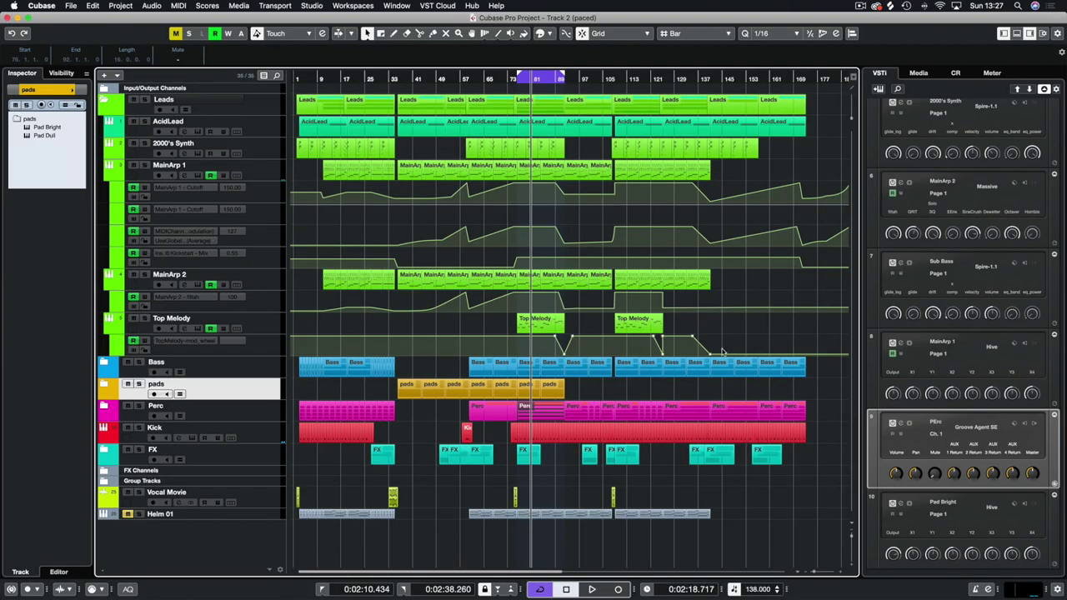
key(space)
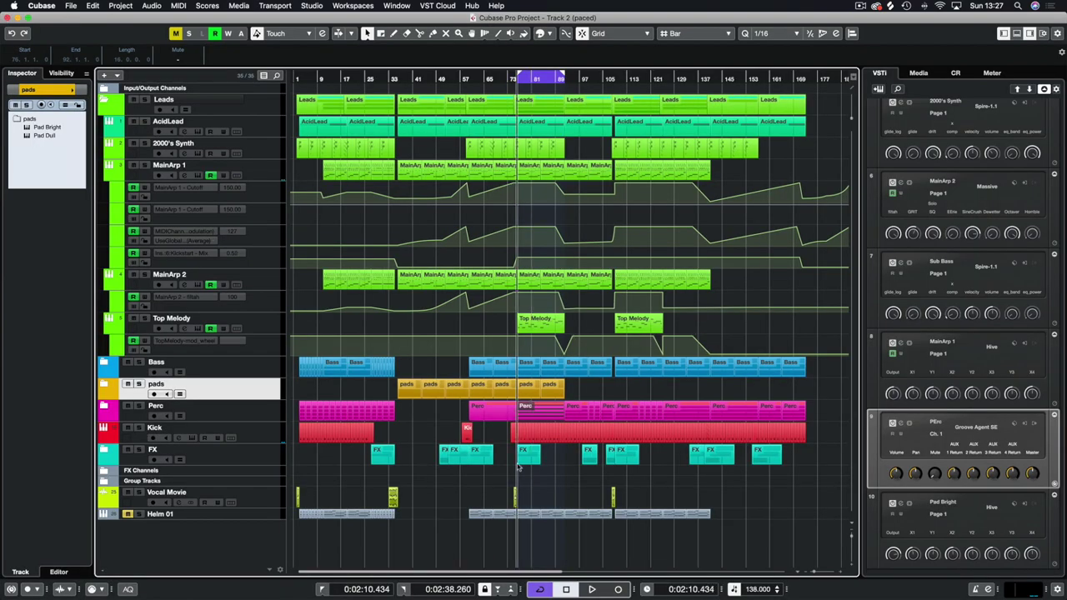
Audition the Vocal Movie track on its own from about bar 33, stop playback, and clear all solos.
click(396, 77)
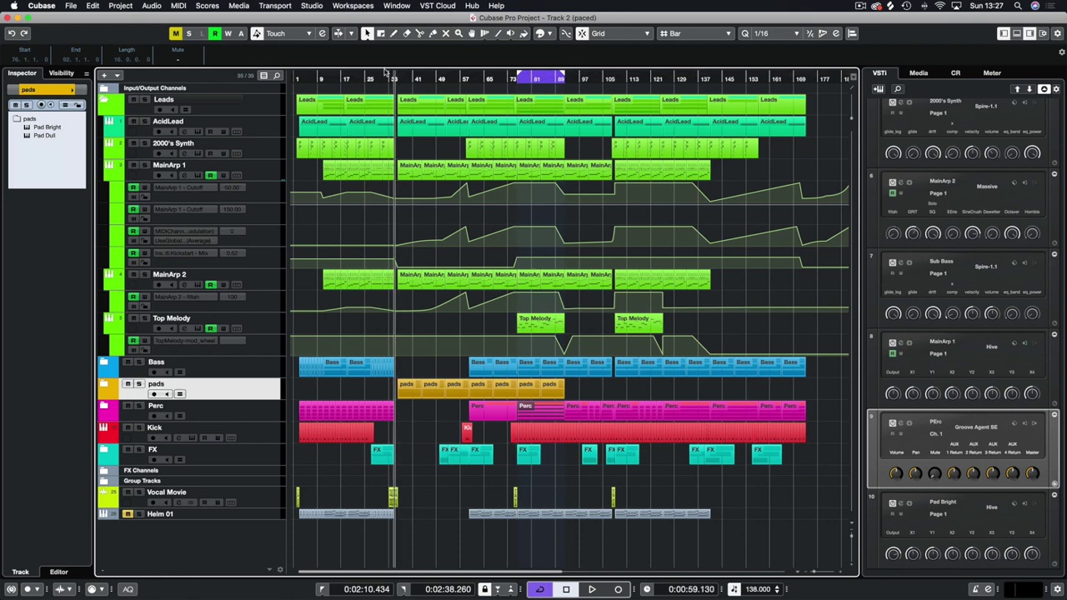
click(390, 78)
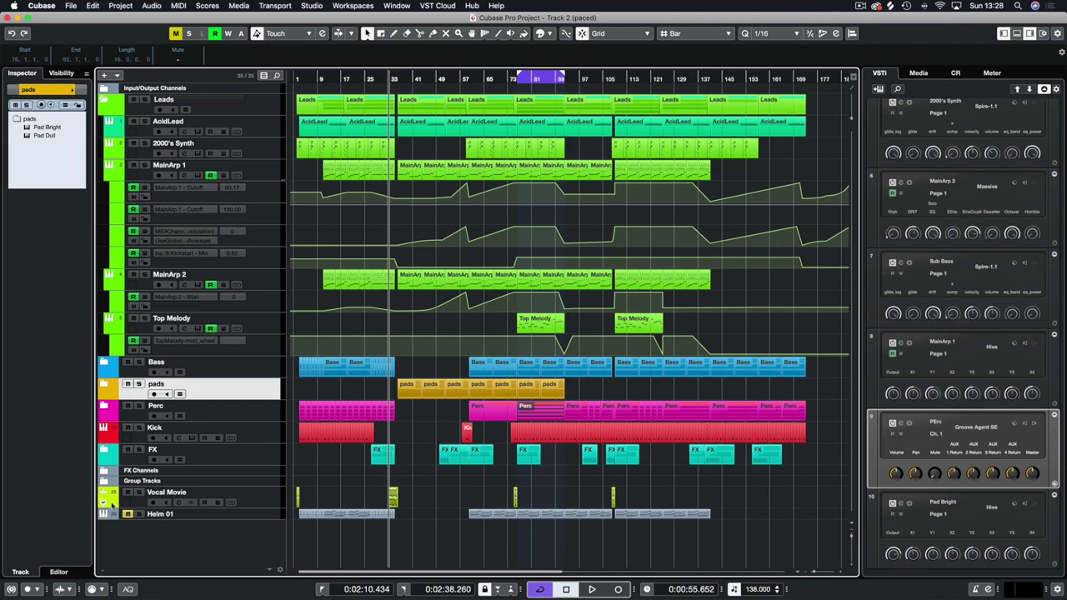
click(139, 494)
key(space)
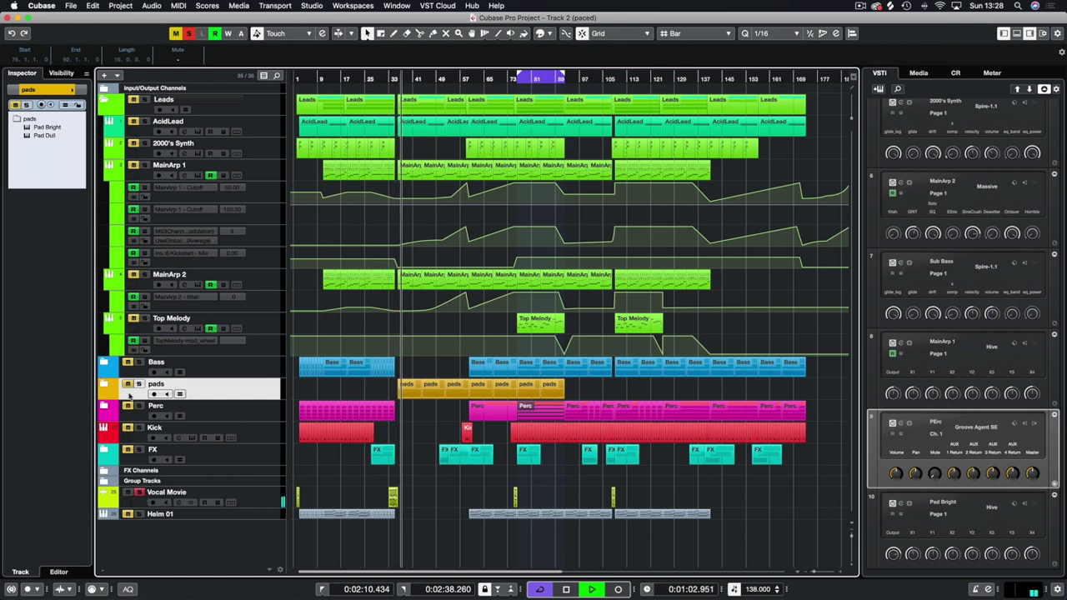
key(space)
click(190, 35)
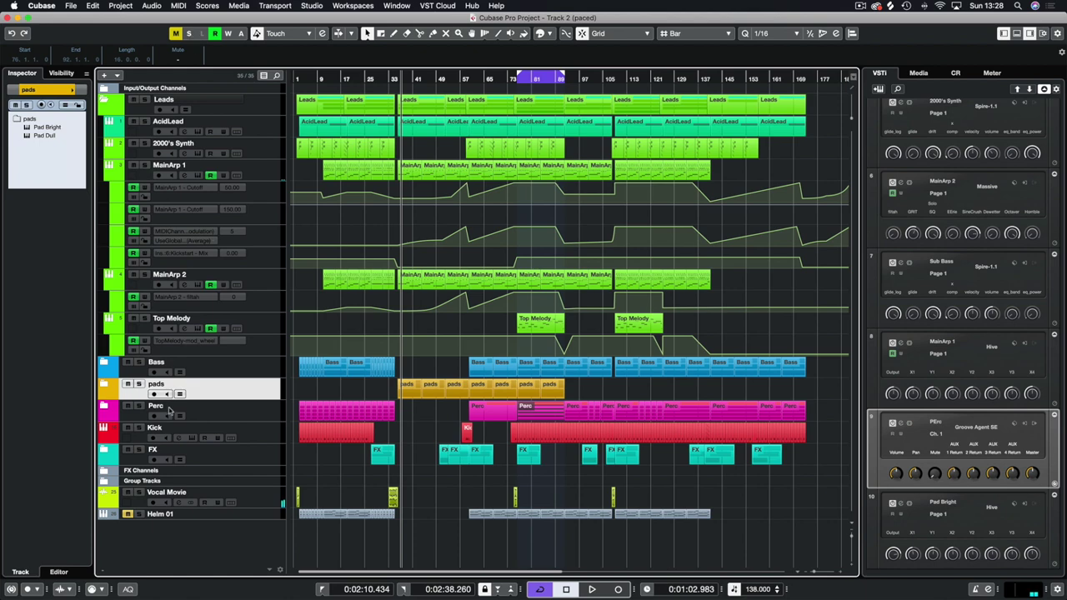
Expand the FX folder and audition its soloed tracks from about bar 58 and about bar 49, ending with playback stopped.
click(105, 451)
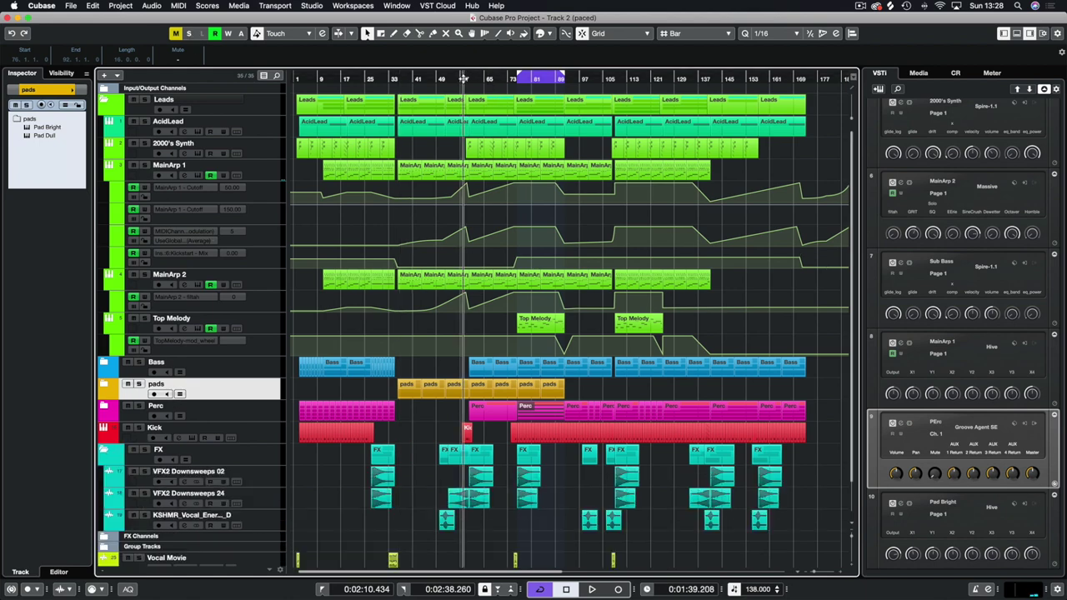
click(464, 79)
key(space)
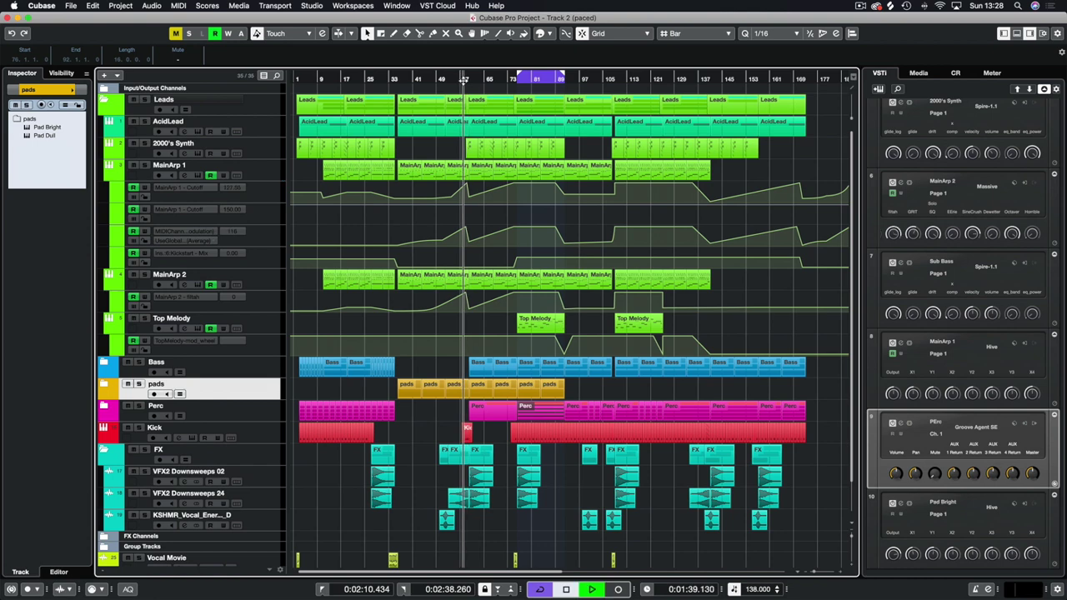
click(138, 450)
key(space)
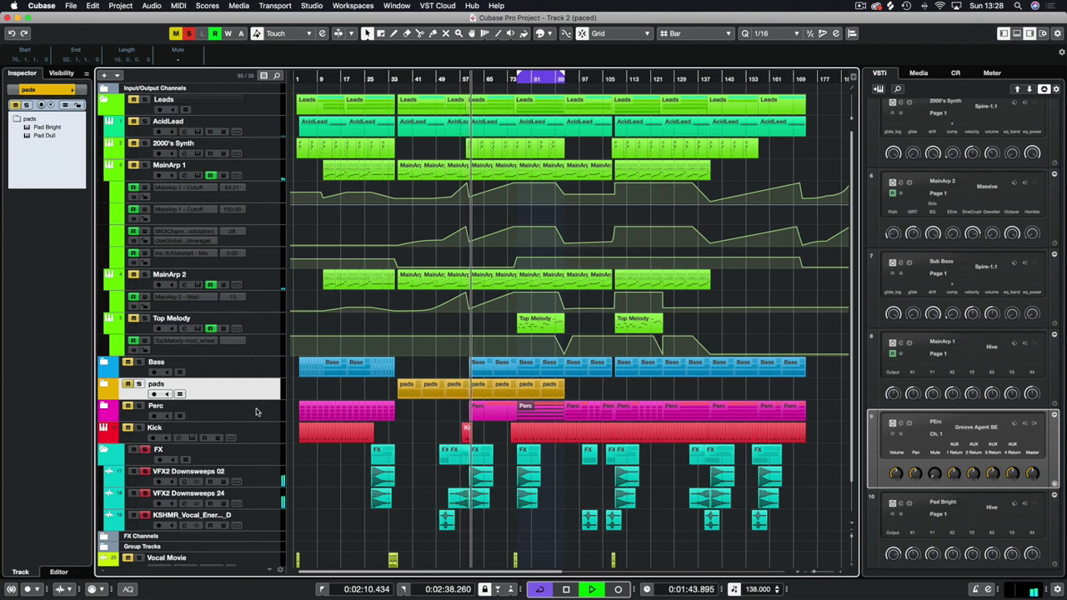
click(436, 79)
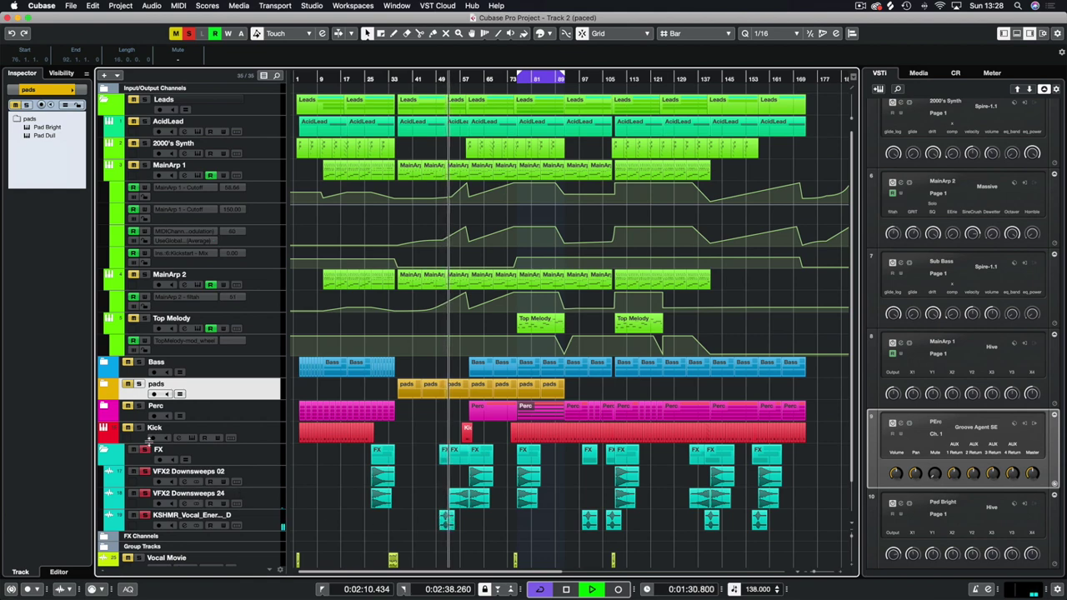
key(space)
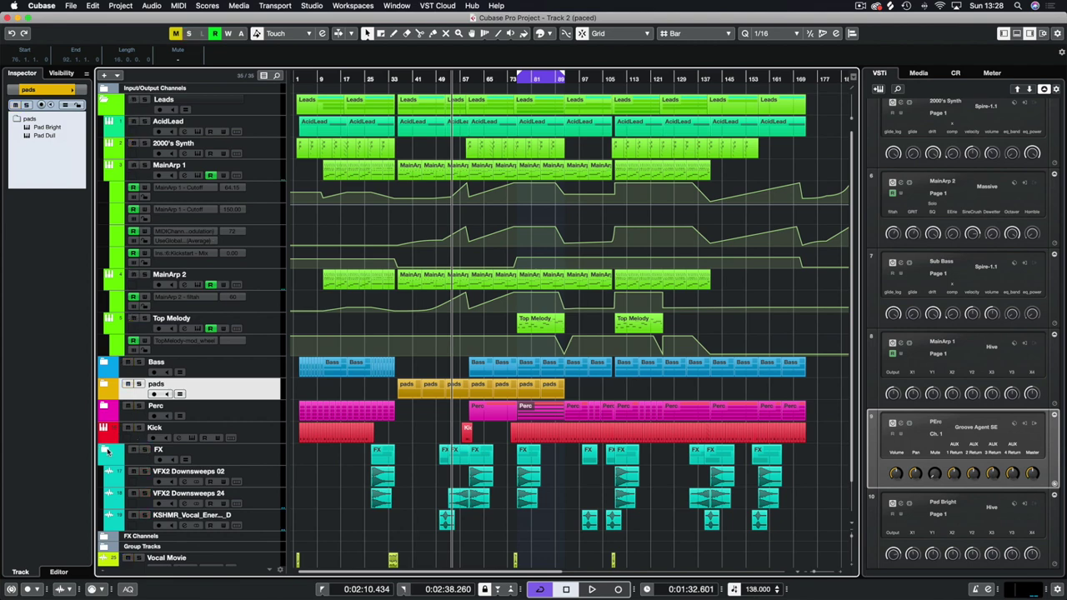
Collapse the FX and Leads folders in the track list.
click(107, 451)
click(105, 99)
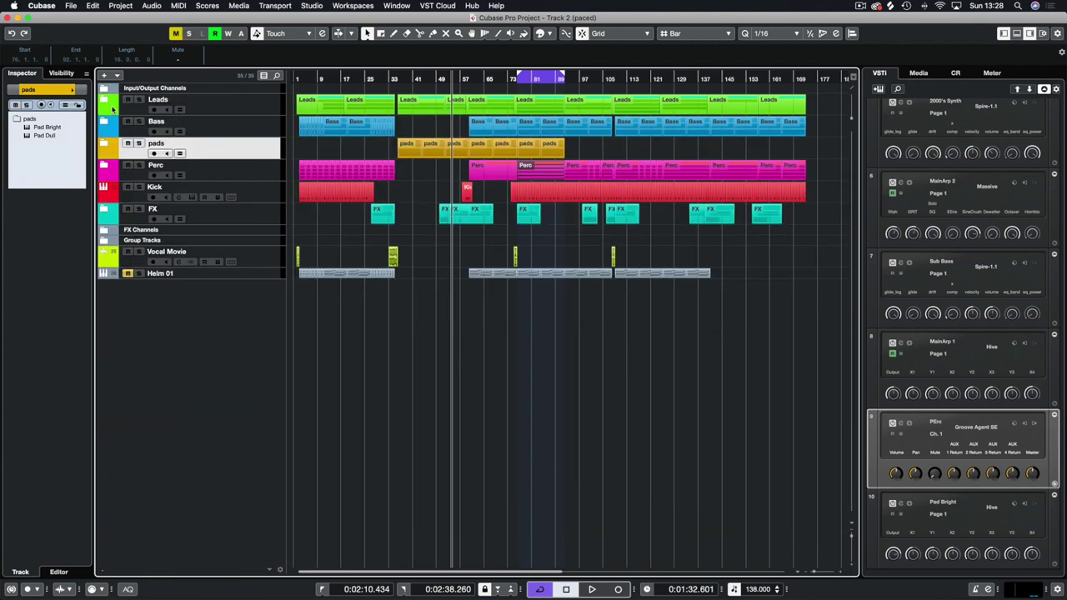